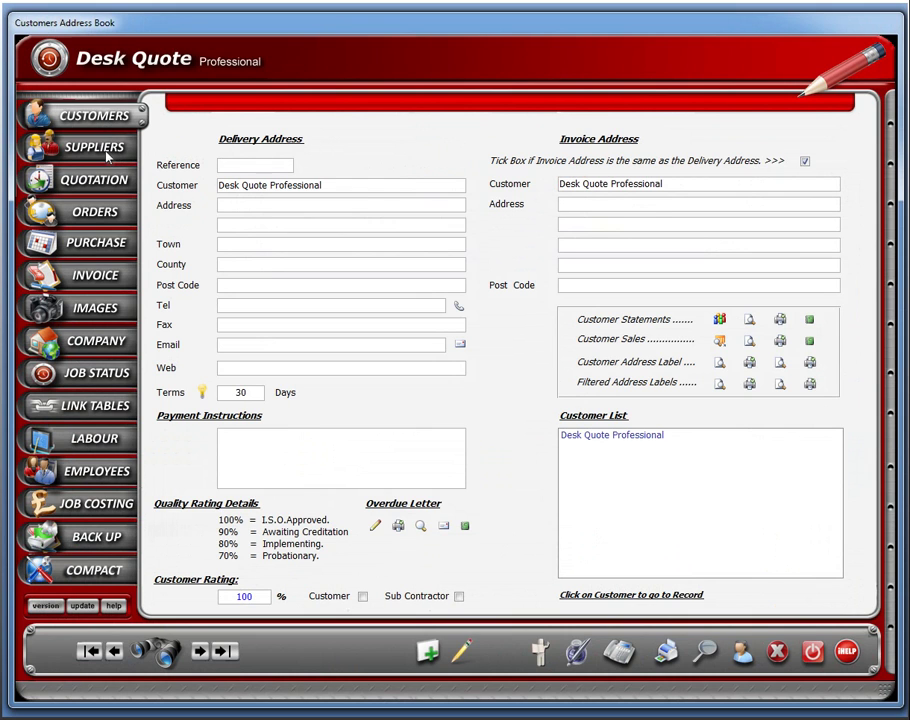
Browse the Suppliers, Quotation, Invoice, Purchase and Orders screens, then return to the quotation form.
left_click(108, 157)
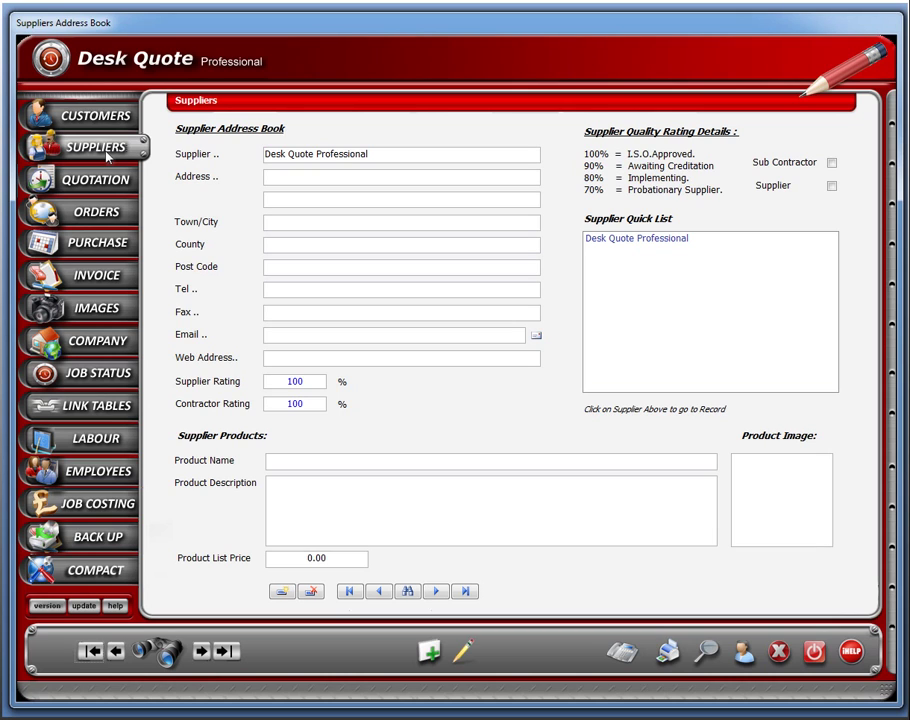
left_click(108, 188)
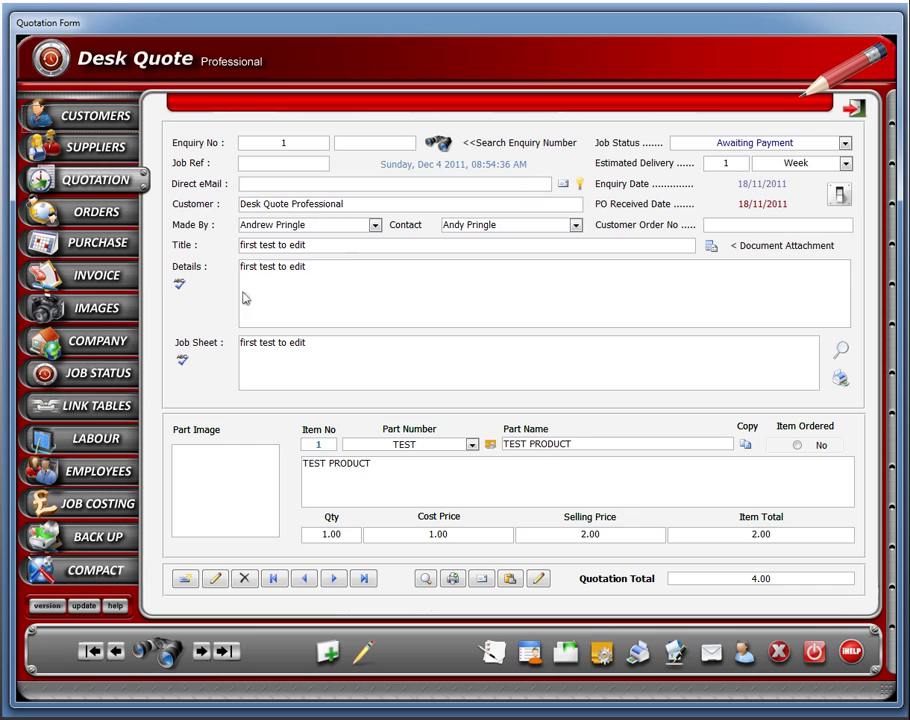
left_click(108, 280)
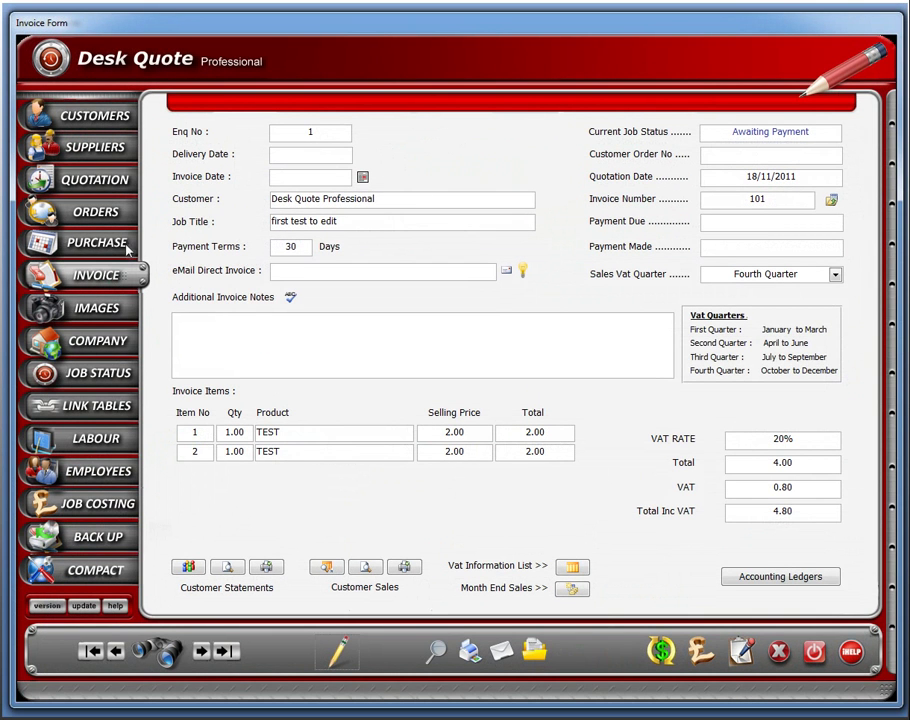
left_click(98, 246)
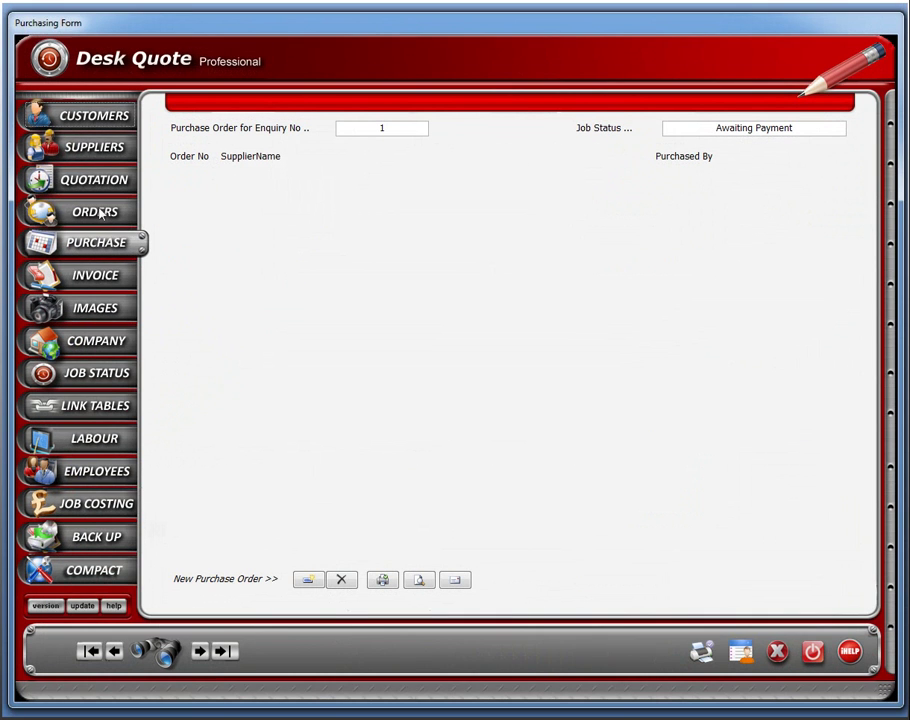
left_click(96, 212)
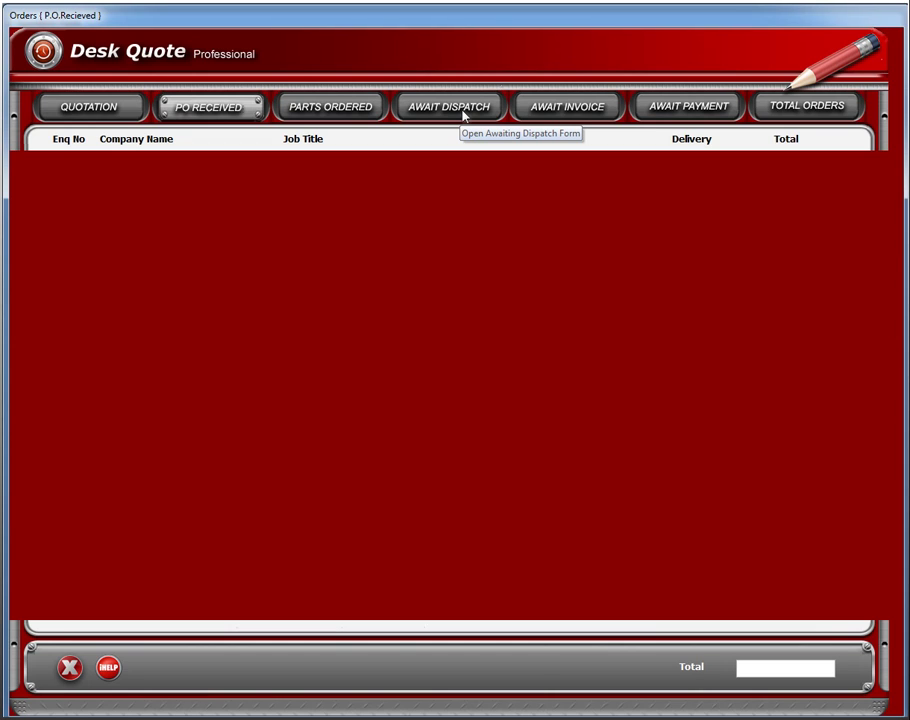
left_click(89, 112)
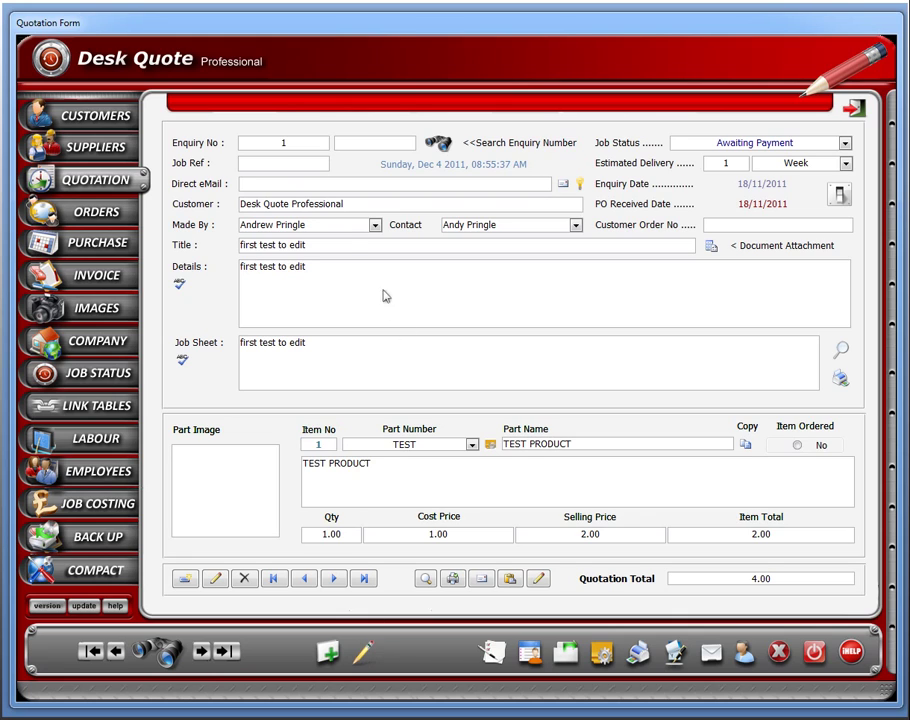
left_click(363, 655)
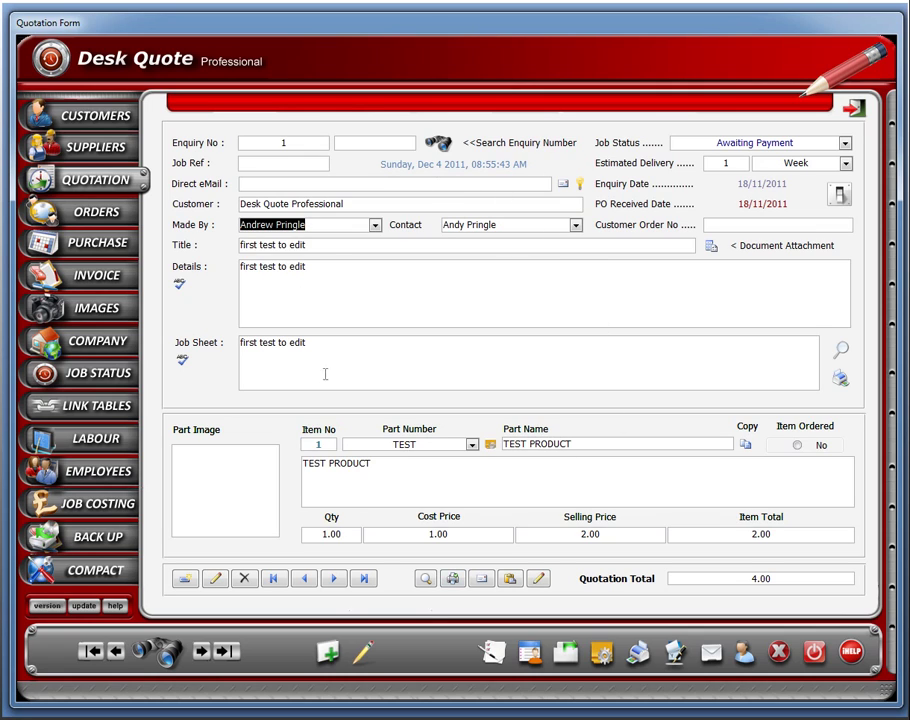
left_click(375, 225)
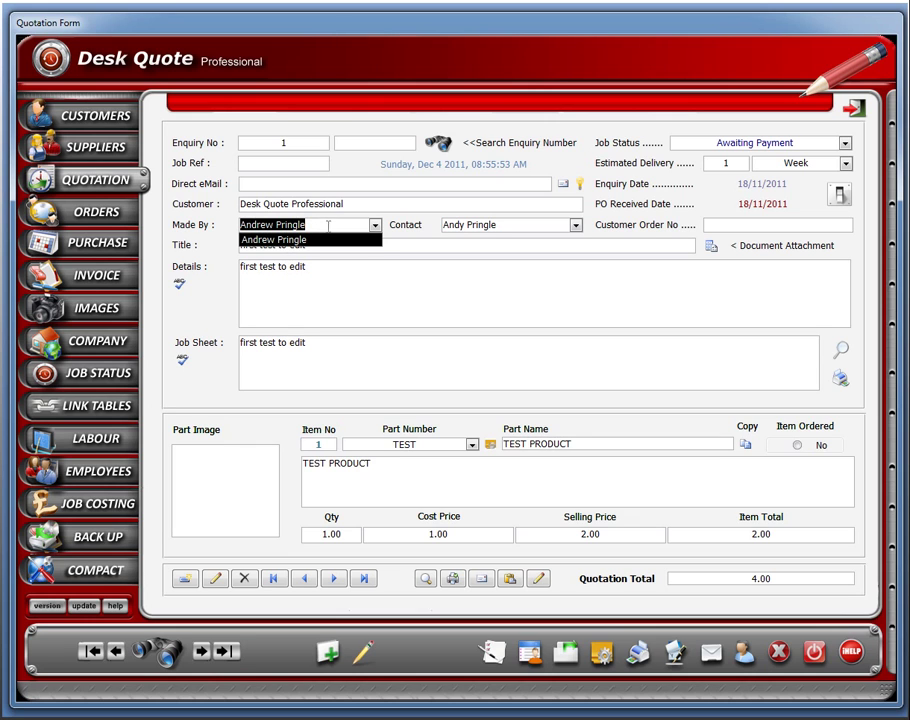
left_click(85, 478)
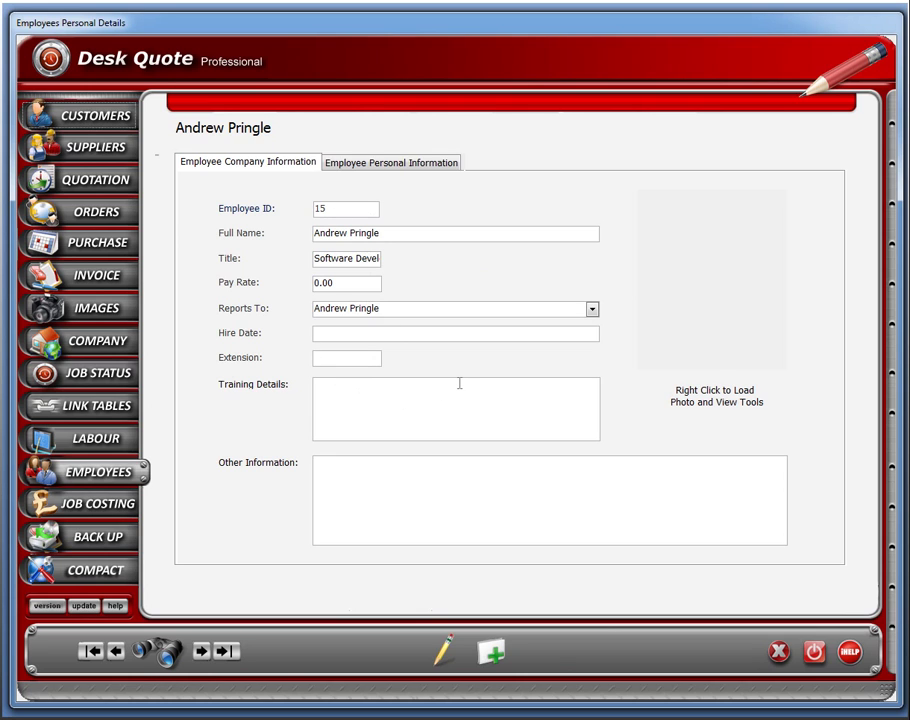
left_click(100, 186)
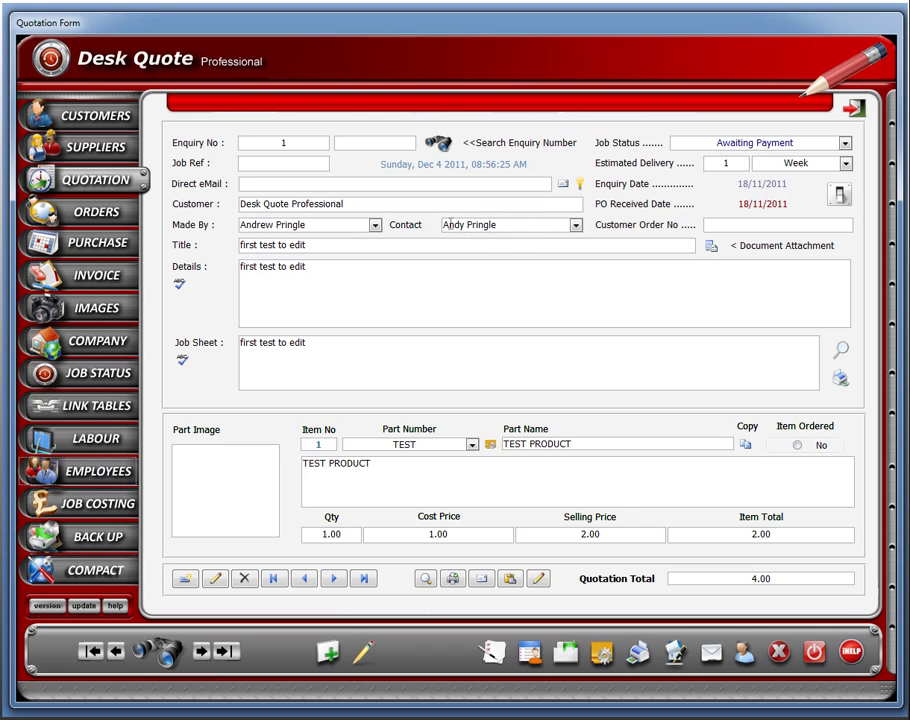
In the customer's contacts, replace contact 1's name with the new contact's full name.
left_click(105, 122)
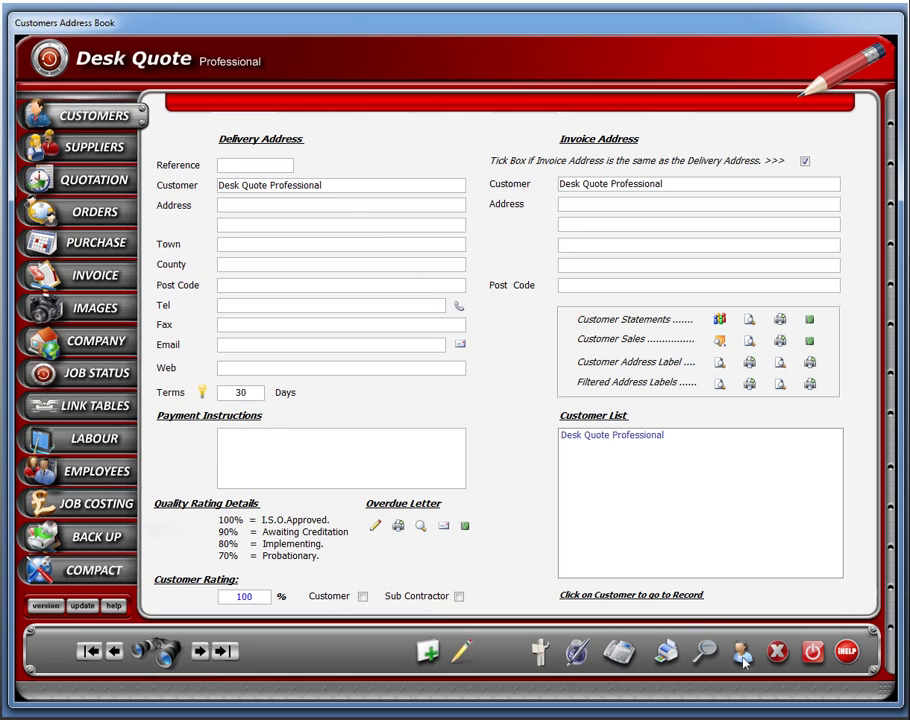
left_click(741, 654)
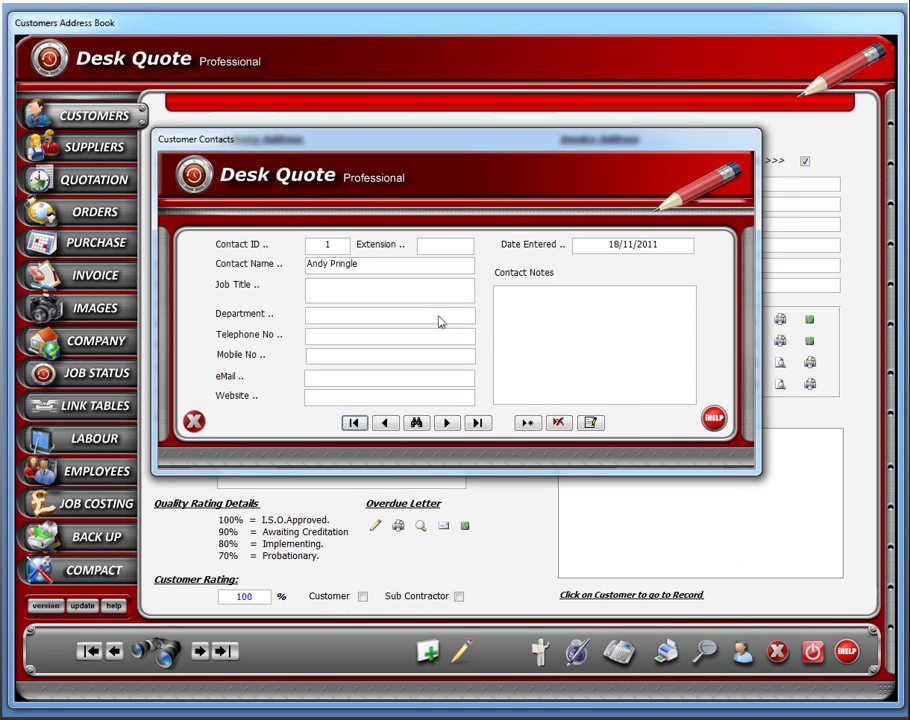
left_click(592, 424)
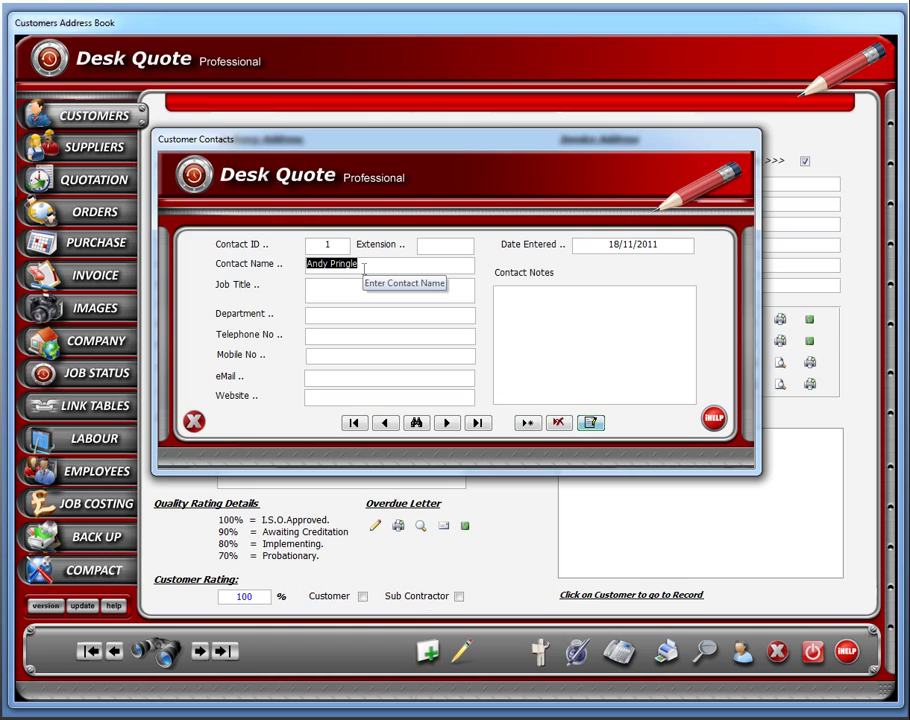
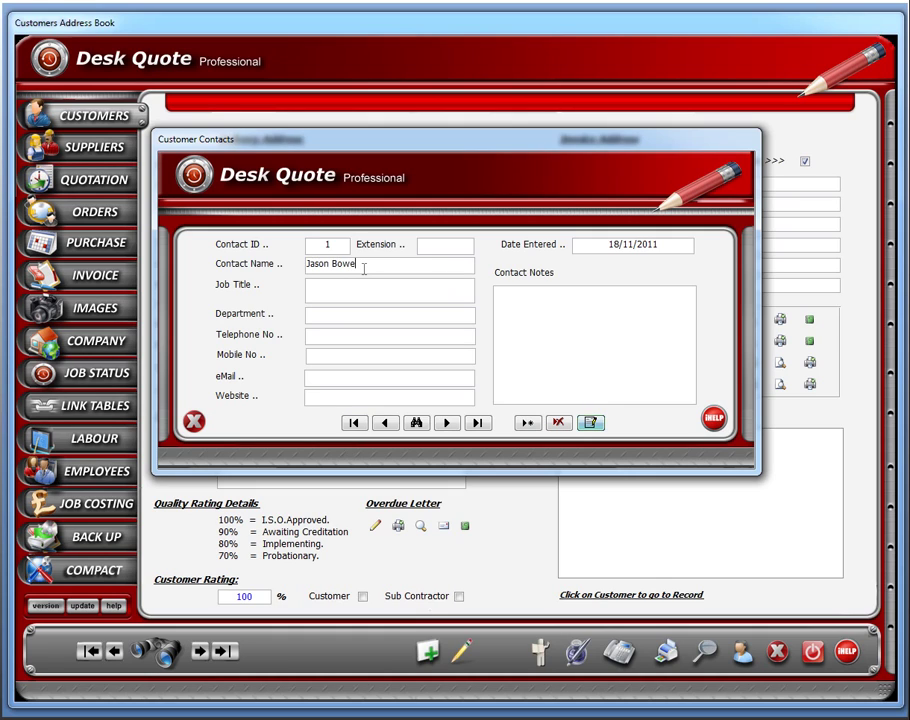
left_click(381, 290)
left_click(193, 422)
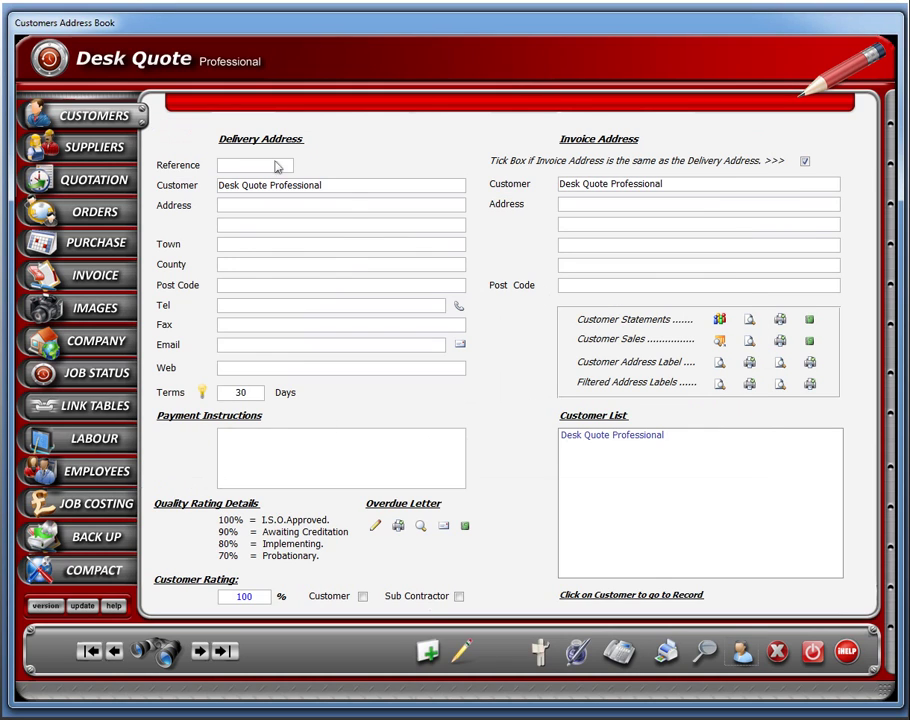
Edit the quotation to select the renamed contact as its Contact, then reopen Customers.
left_click(100, 180)
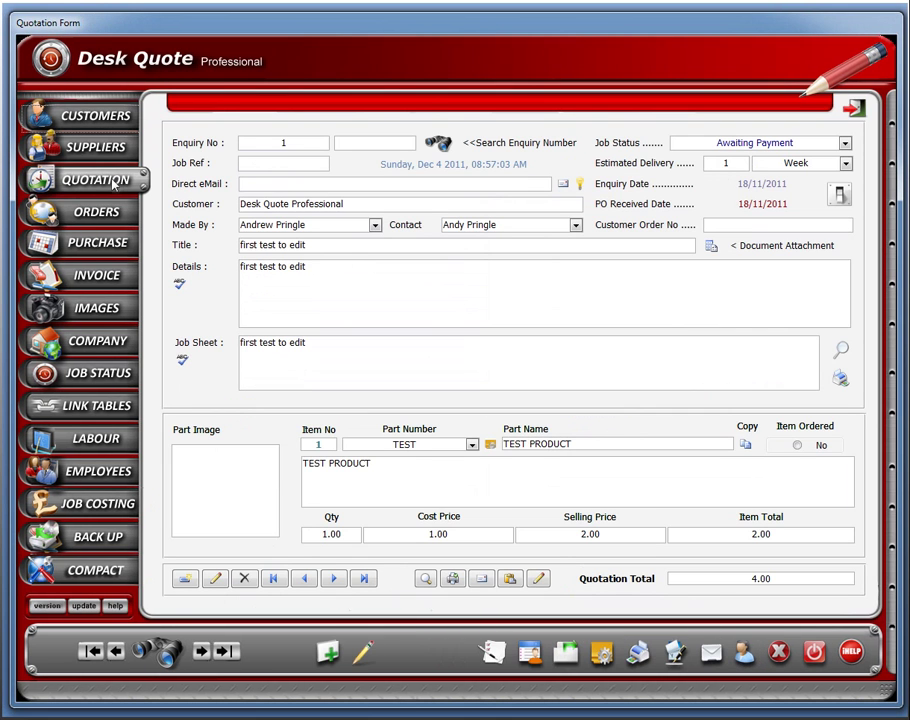
left_click(363, 652)
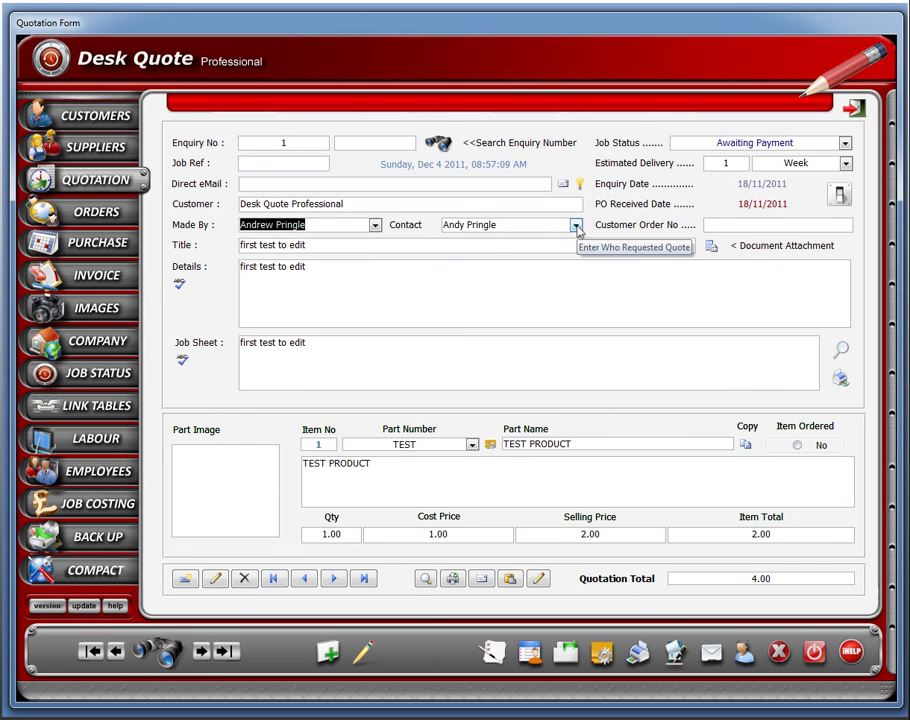
left_click(577, 227)
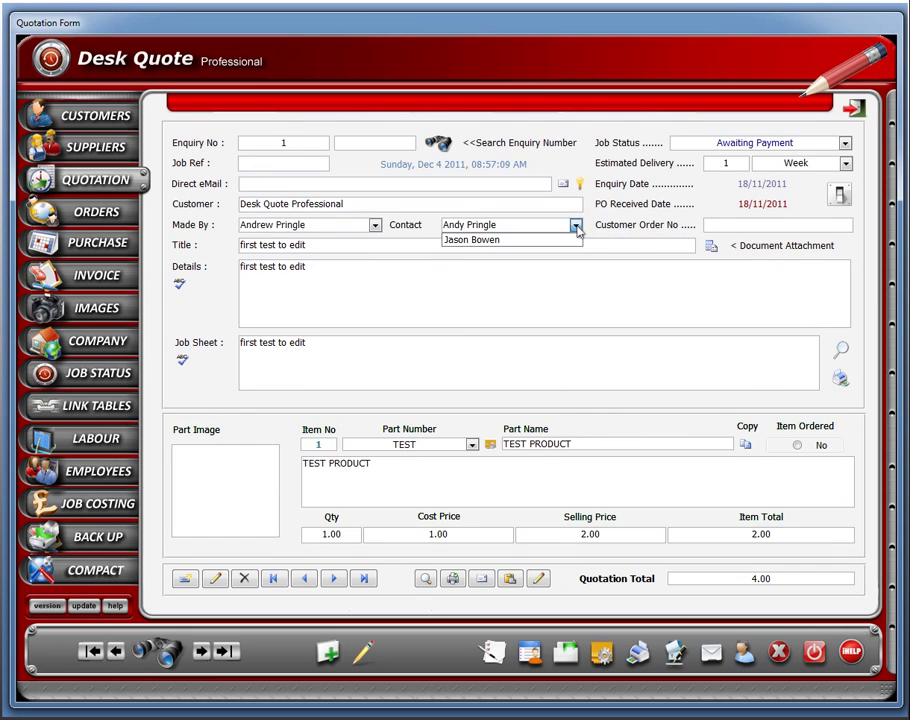
left_click(476, 241)
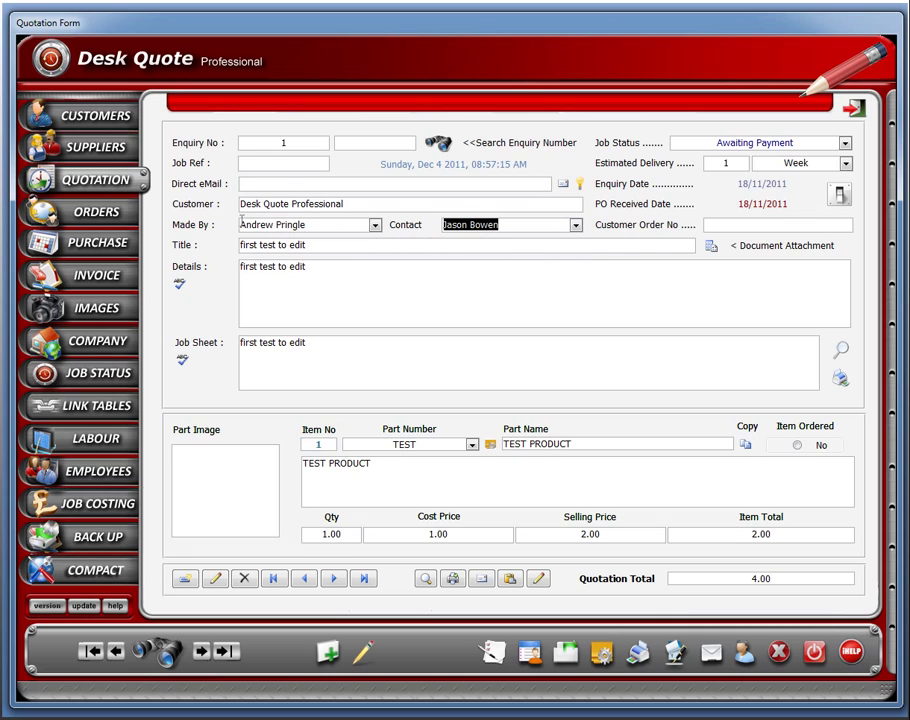
left_click(317, 224)
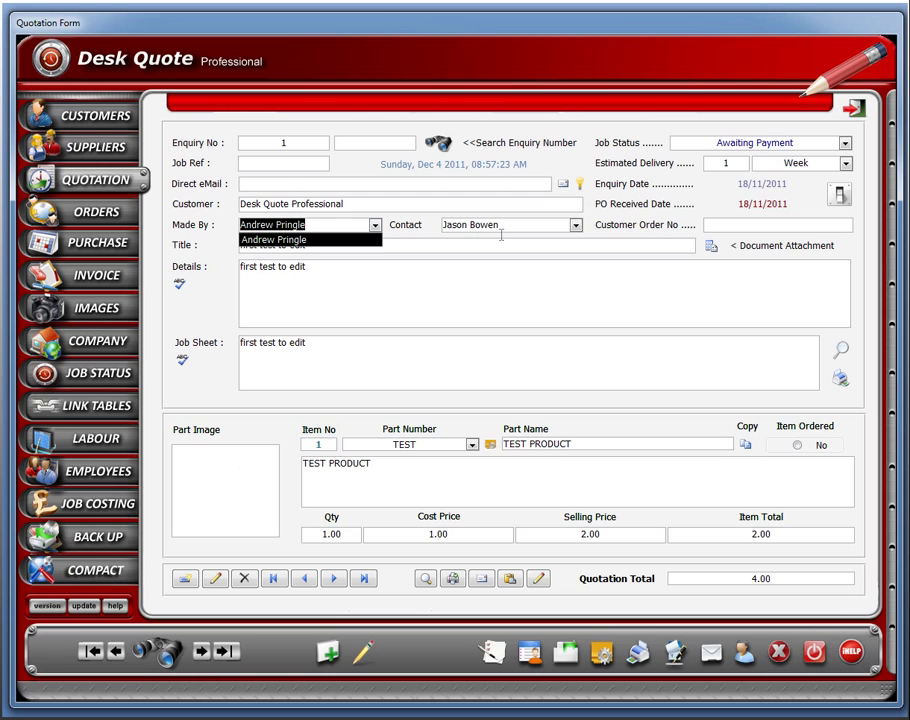
left_click(103, 119)
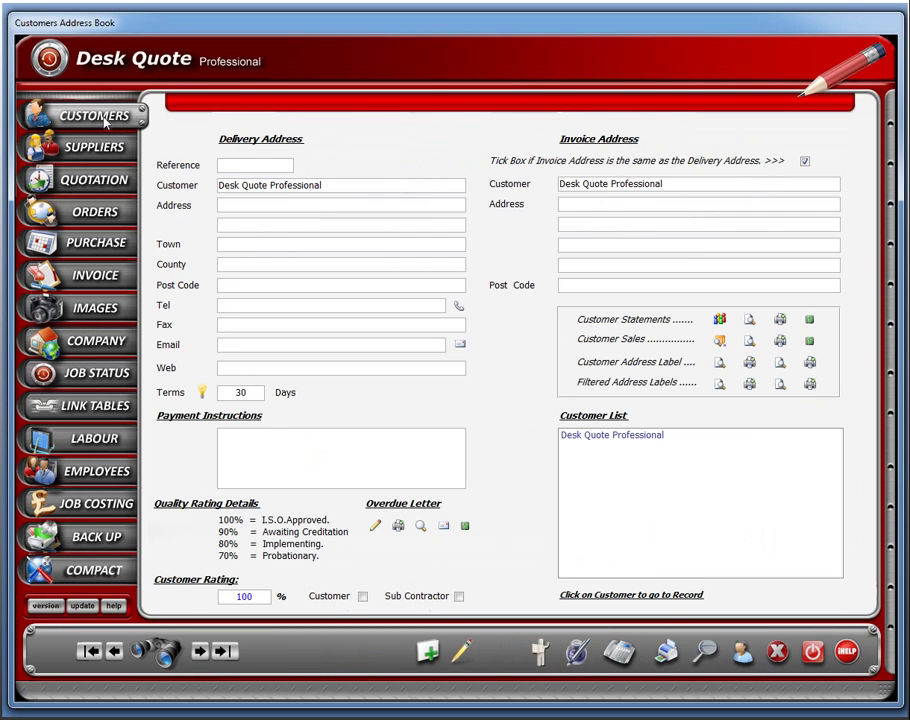
left_click(742, 660)
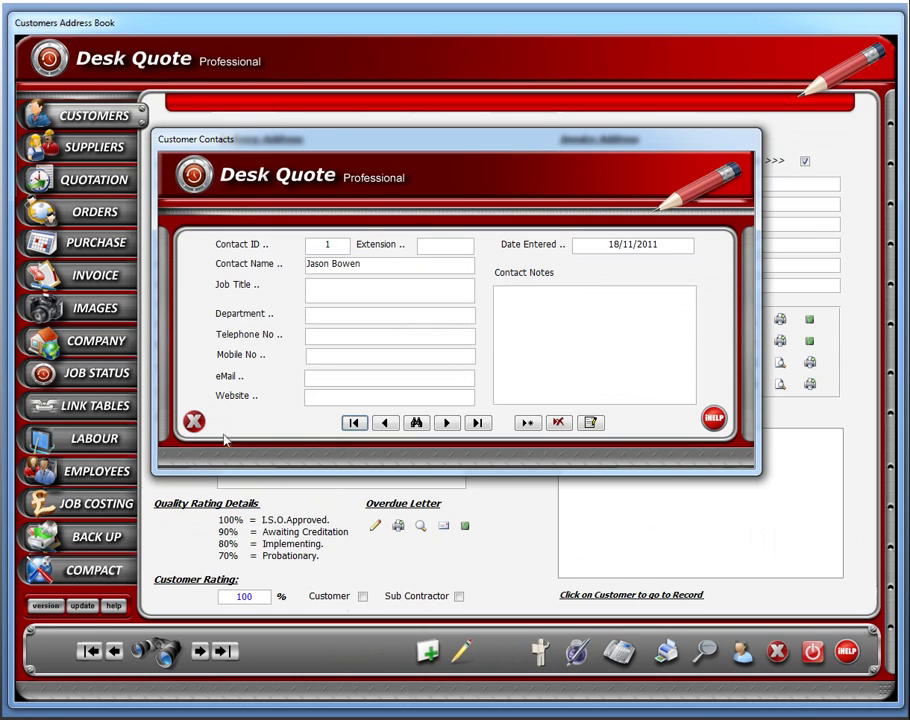
left_click(193, 421)
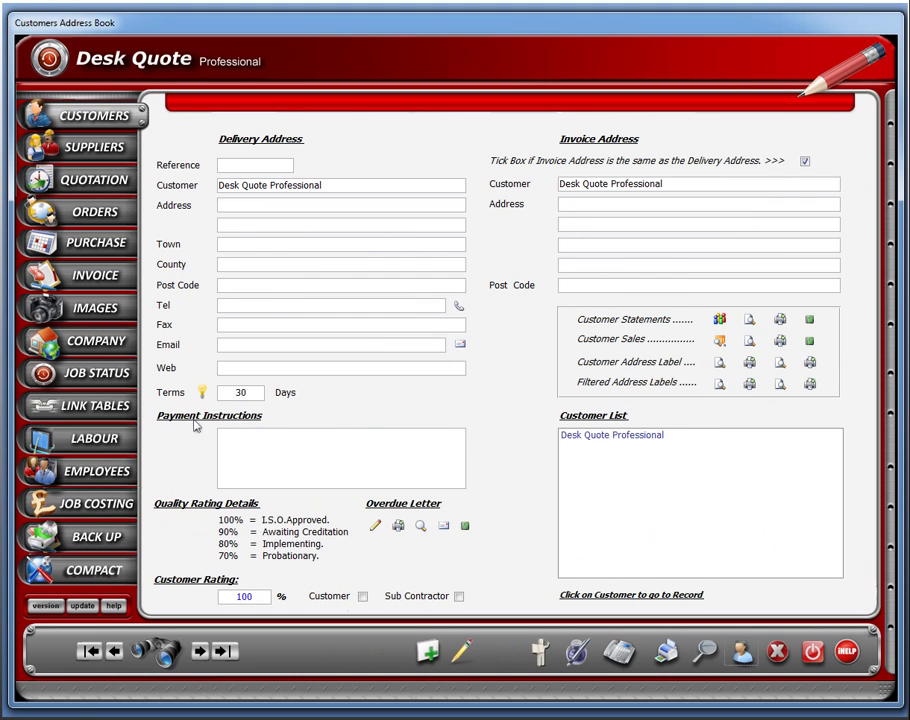
left_click(95, 180)
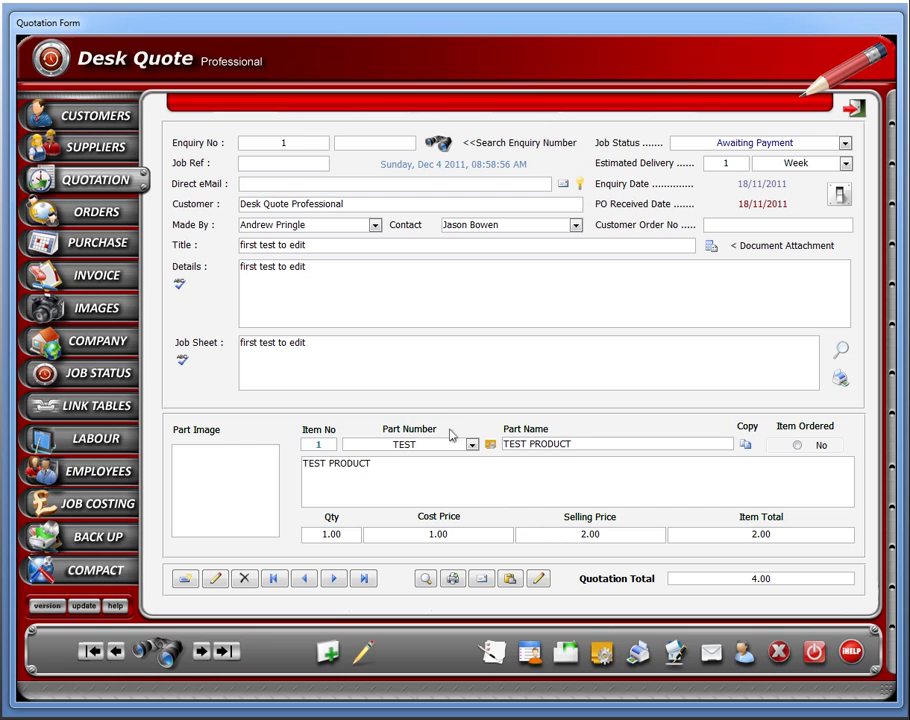
left_click(107, 117)
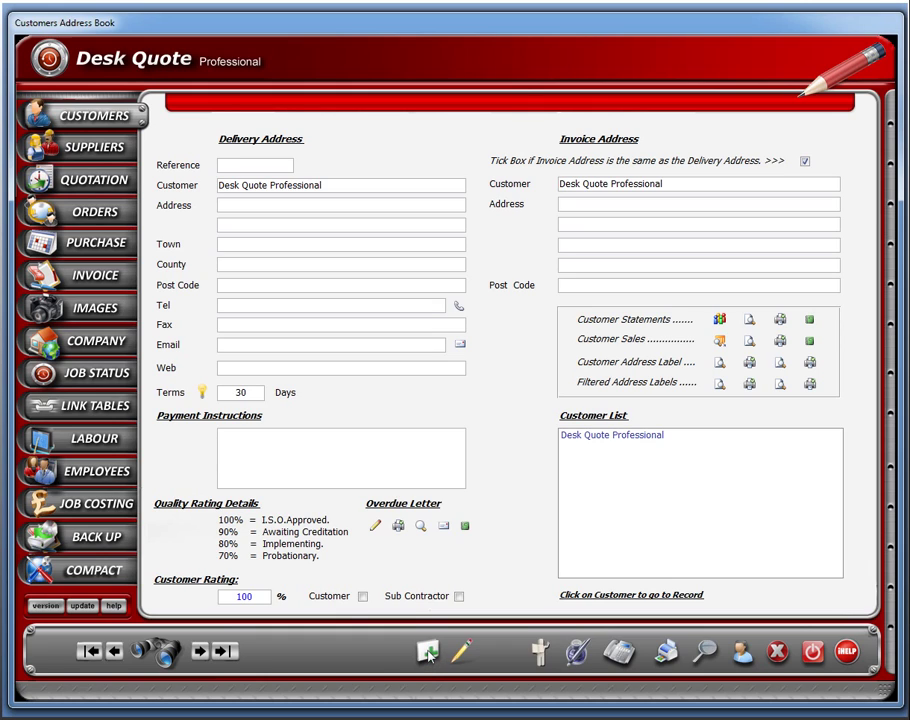
Add a new customer record named 'New Customer'.
left_click(428, 654)
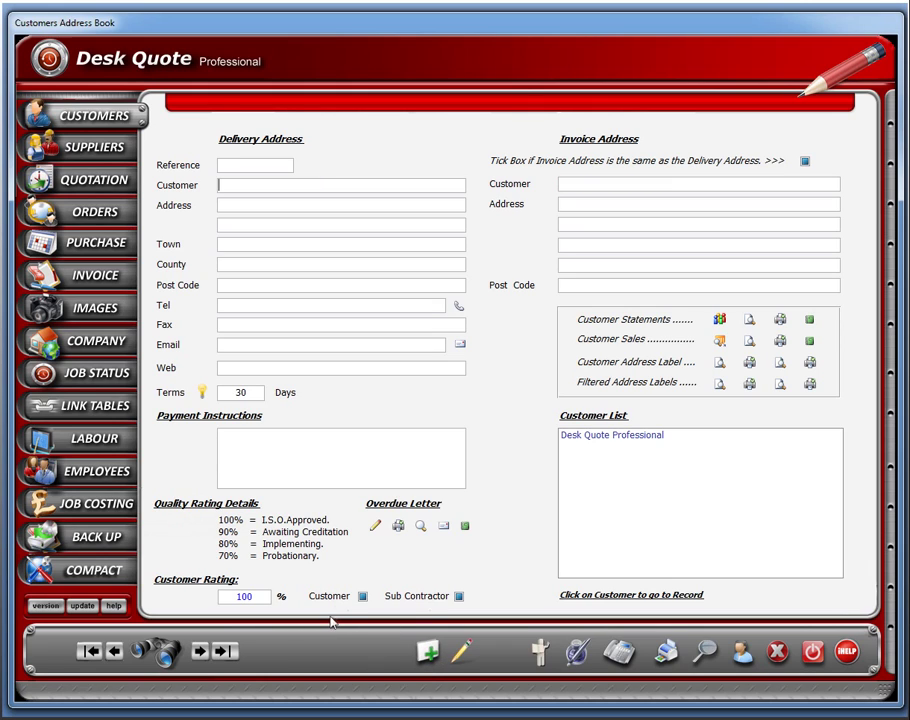
type("New Customer")
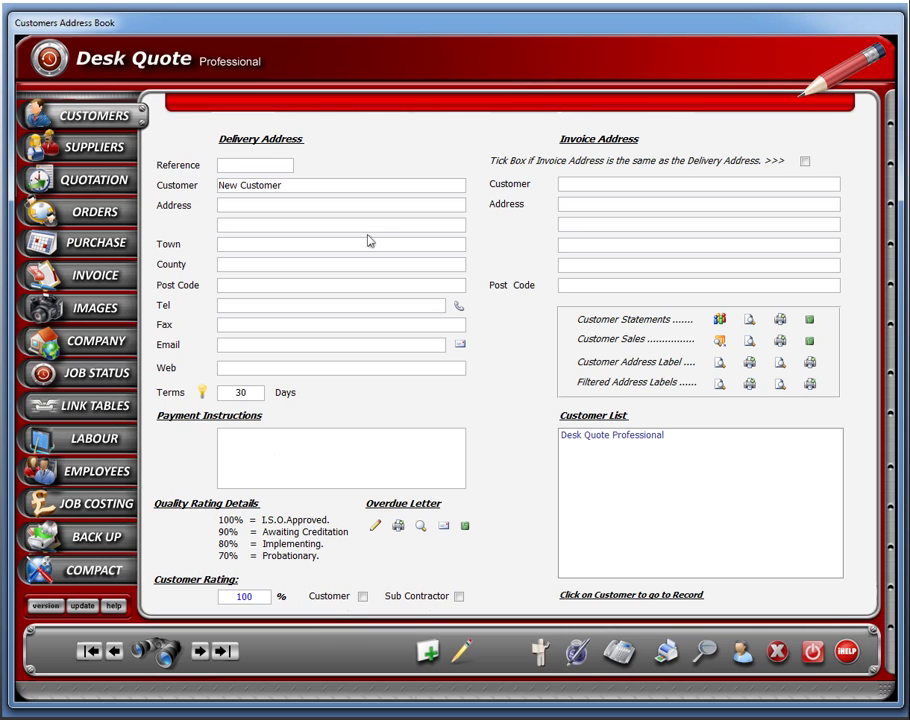
left_click(97, 187)
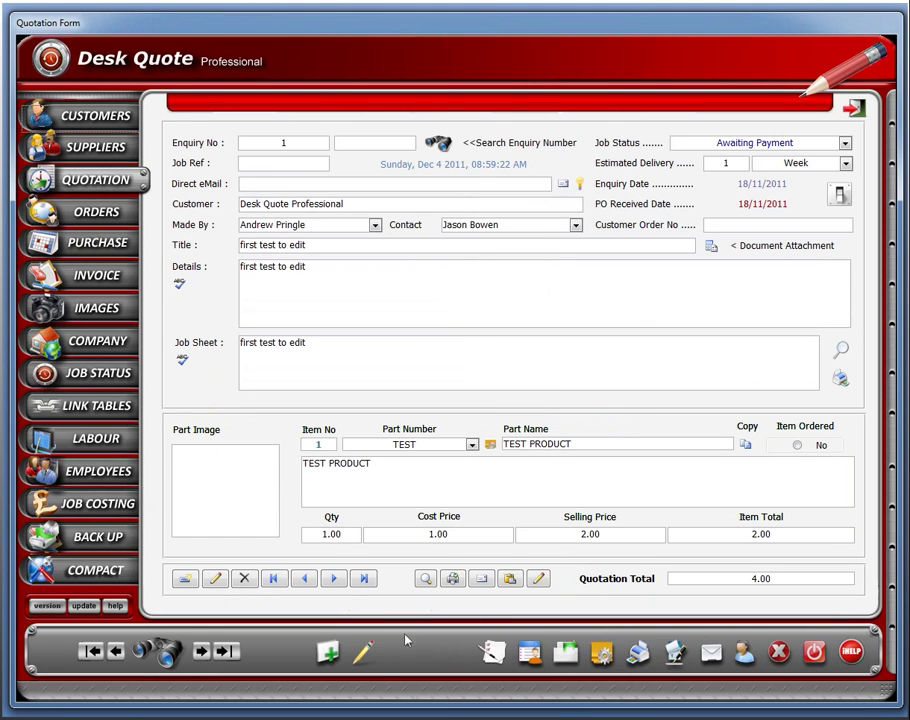
Start quotation enquiry 3 with New Customer selected as the customer.
left_click(330, 654)
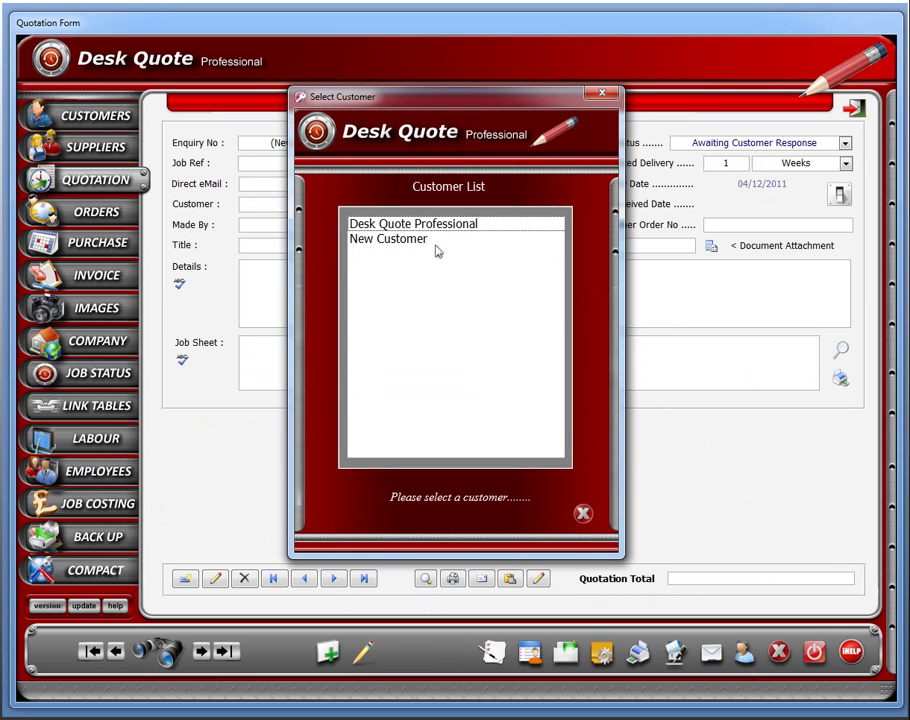
double_click(404, 242)
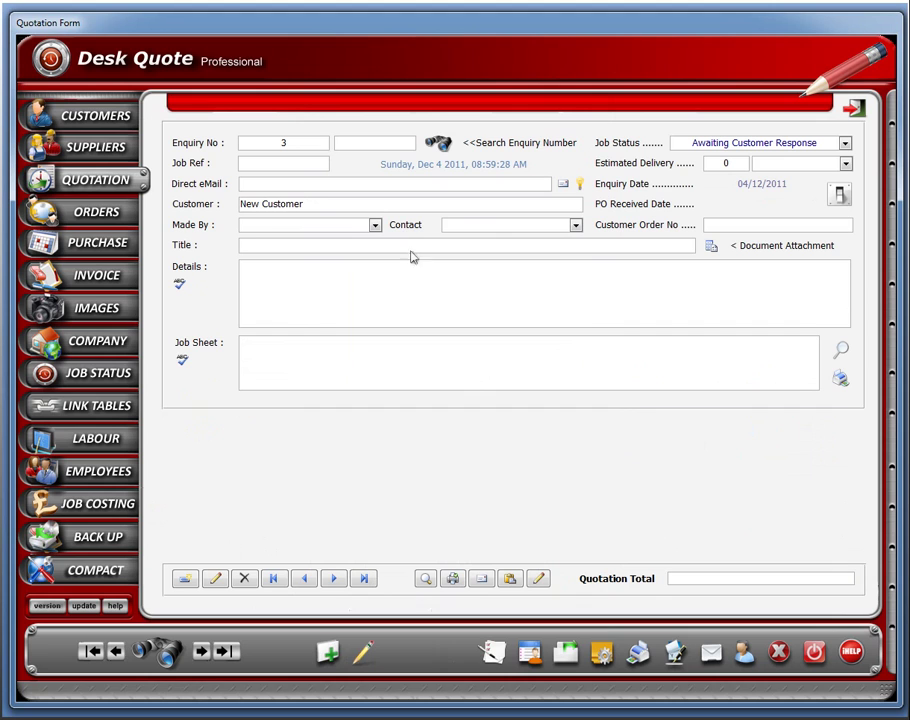
left_click(95, 117)
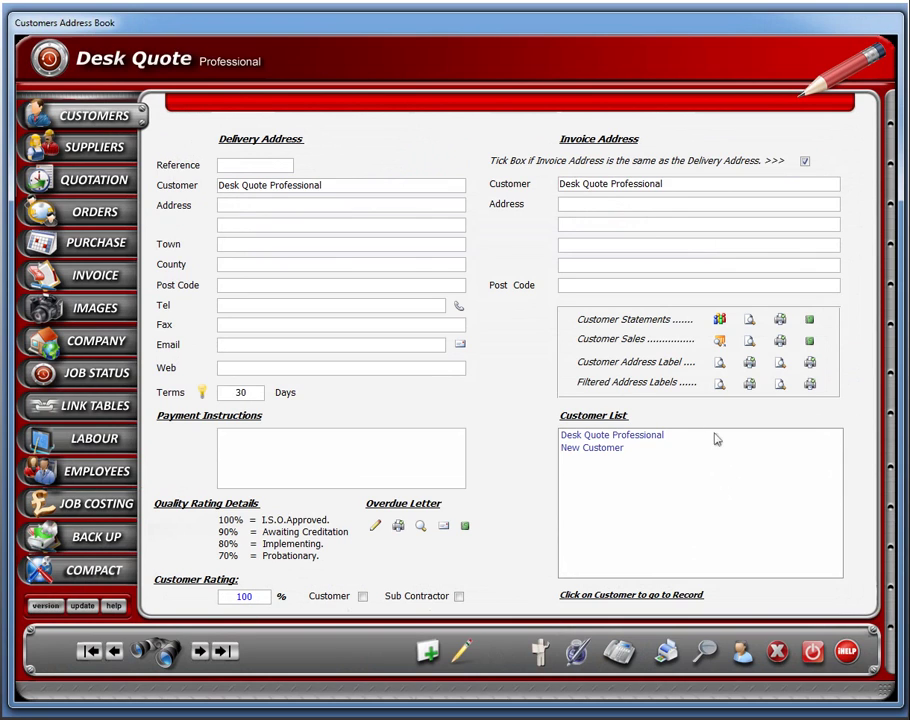
Add a contact named 'Test Contact' (ID 2) to the New Customer record.
left_click(598, 447)
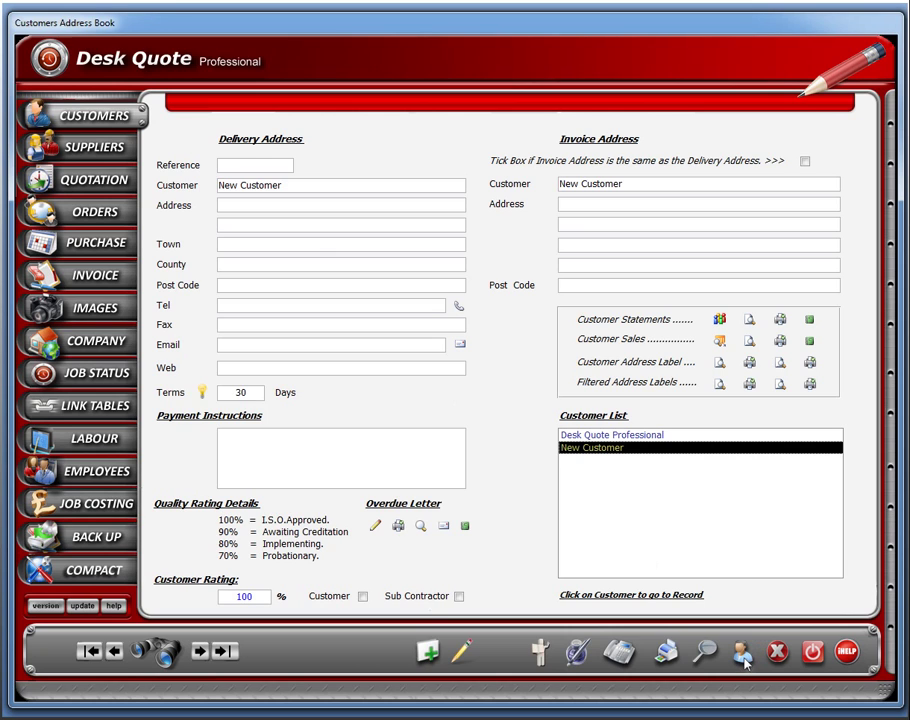
left_click(742, 653)
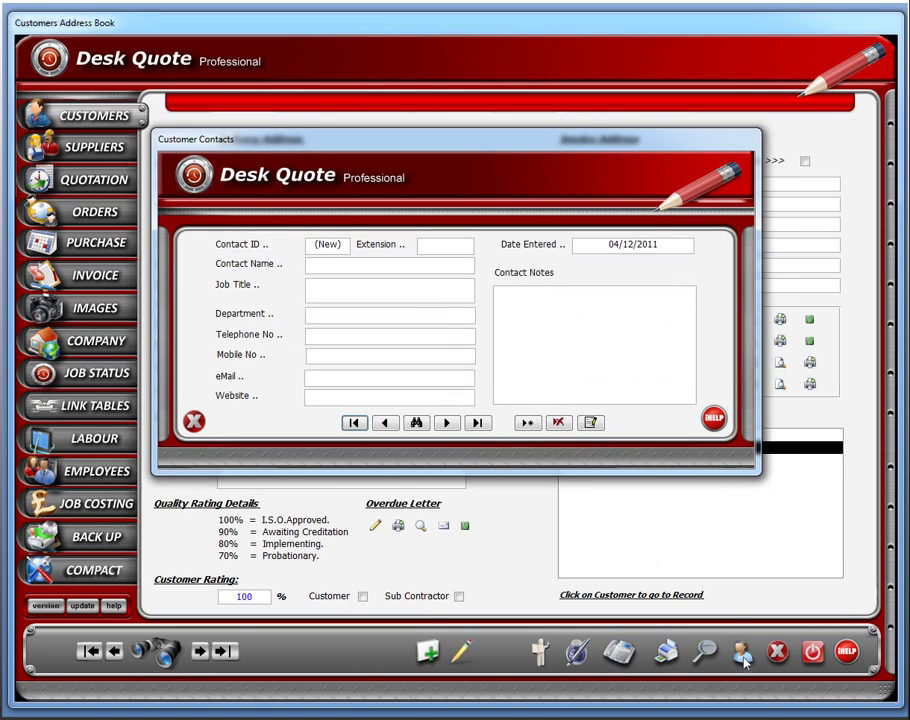
left_click(527, 424)
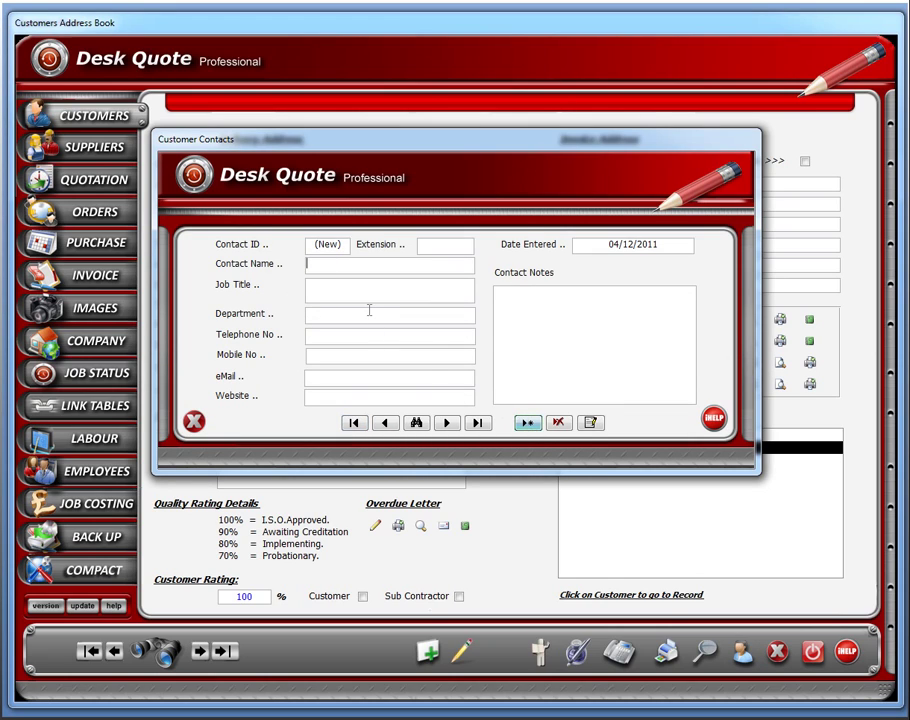
type("Test Contact")
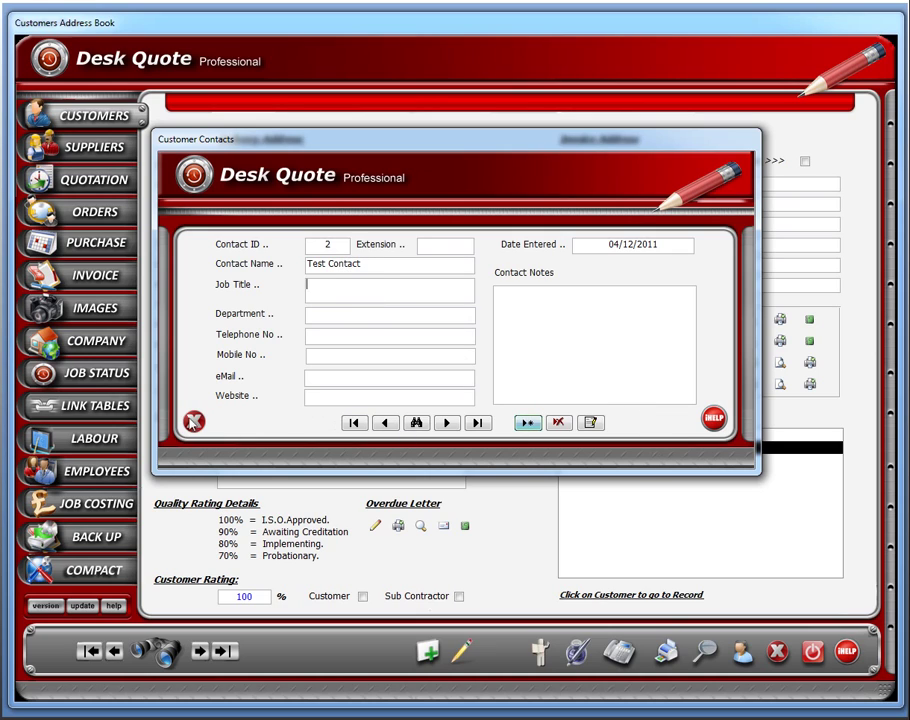
left_click(192, 422)
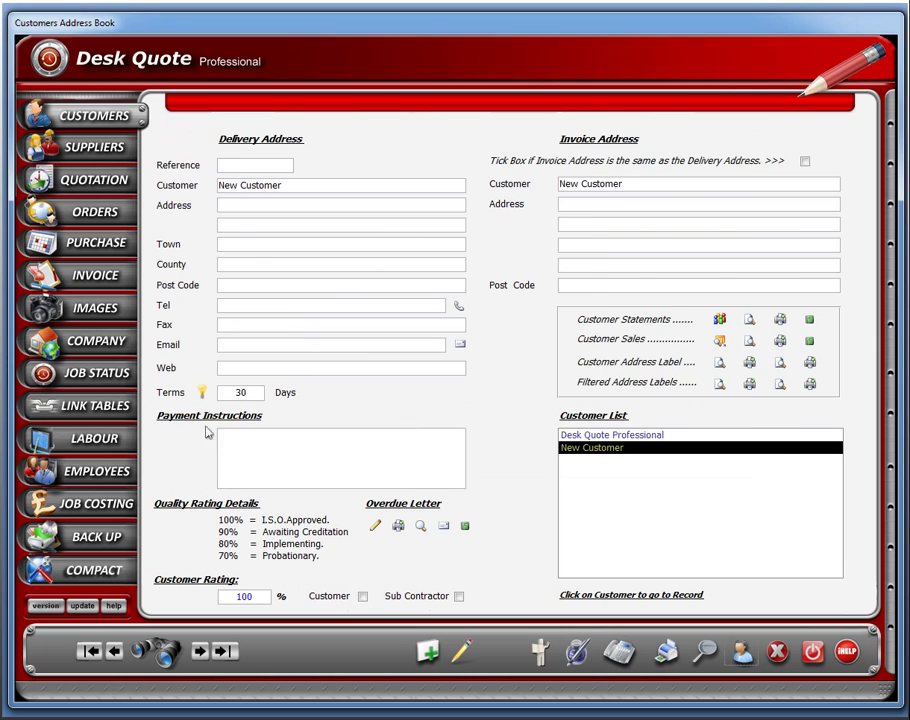
On quotation 3, choose the Made By person and Test Contact as the contact.
left_click(92, 184)
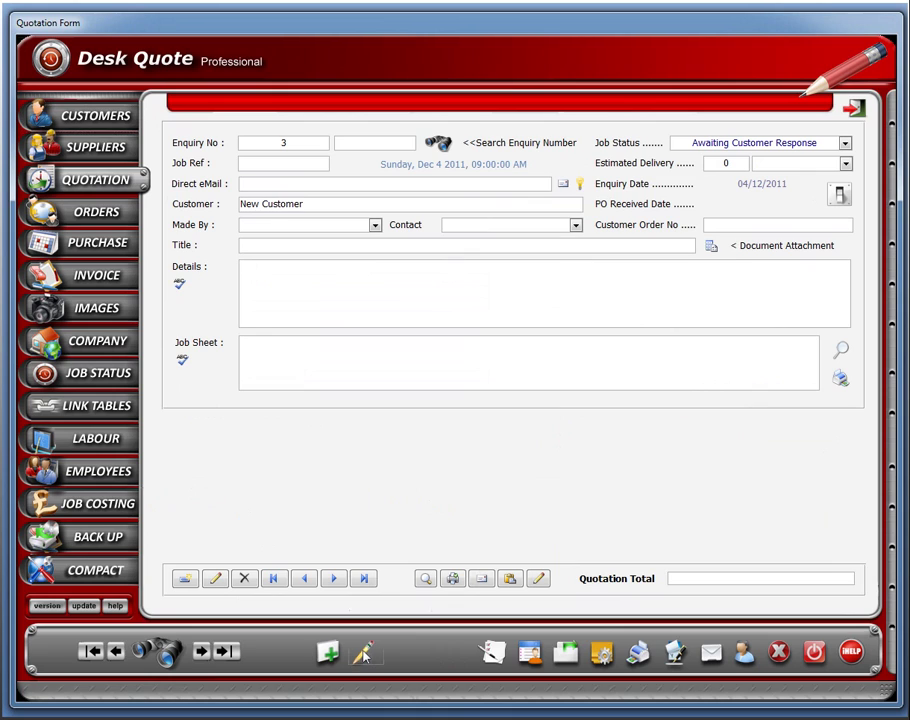
left_click(375, 226)
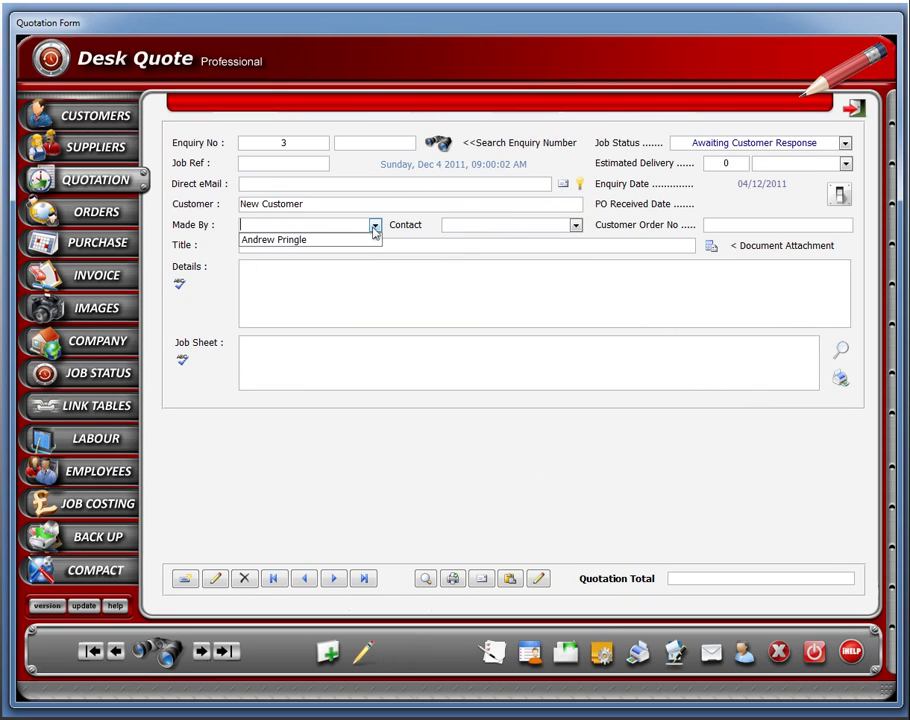
left_click(360, 241)
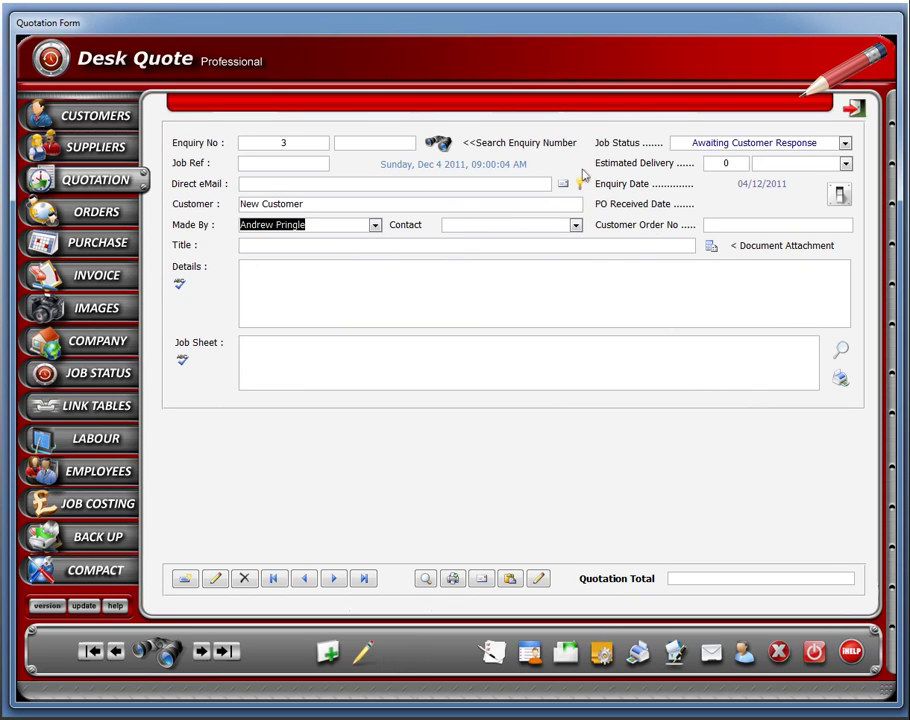
left_click(576, 226)
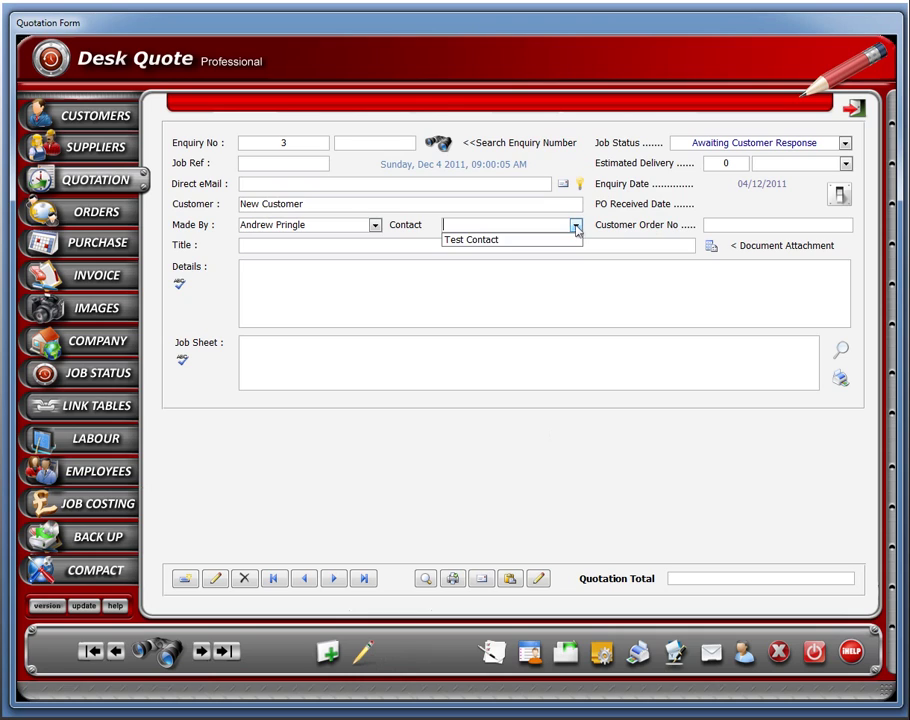
left_click(492, 240)
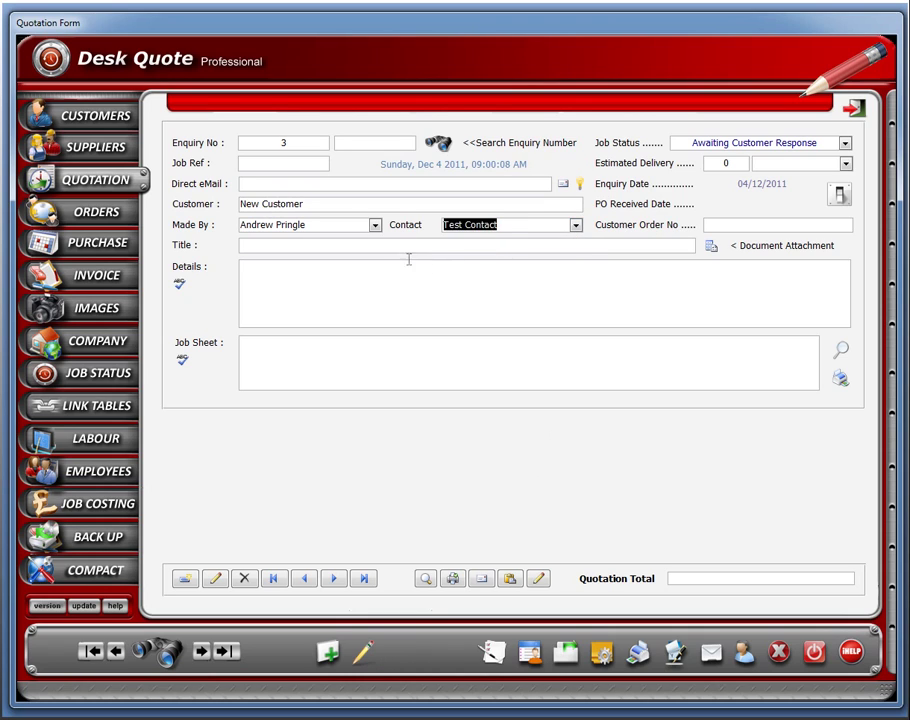
Enter 'test quotation' as the title and copy it into Details.
left_click(391, 246)
type("te")
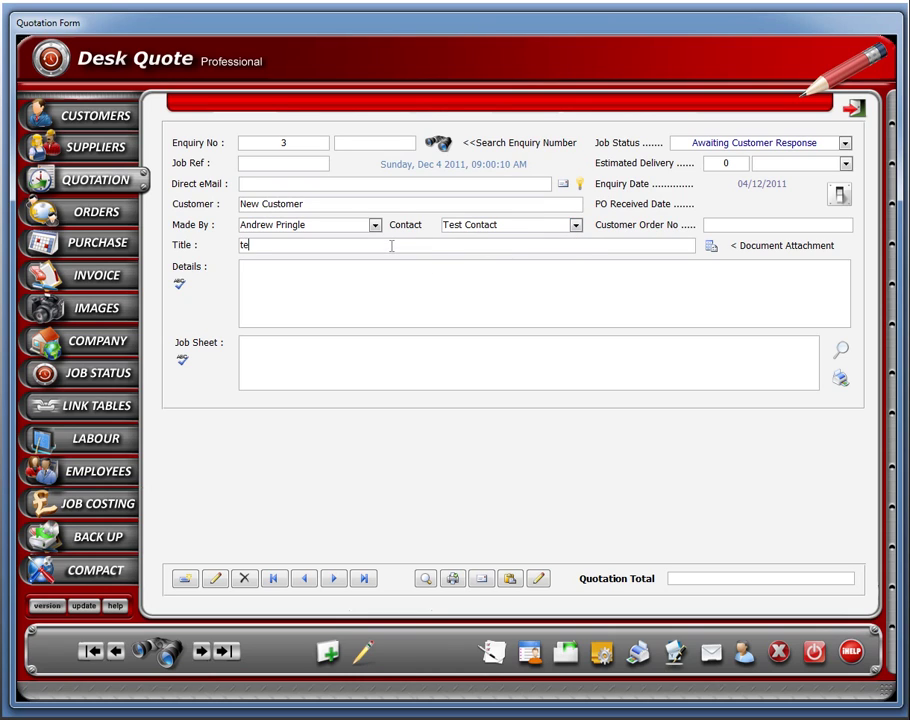
type("st quotation")
left_click_drag(293, 251, 242, 248)
right_click(248, 247)
left_click(285, 254)
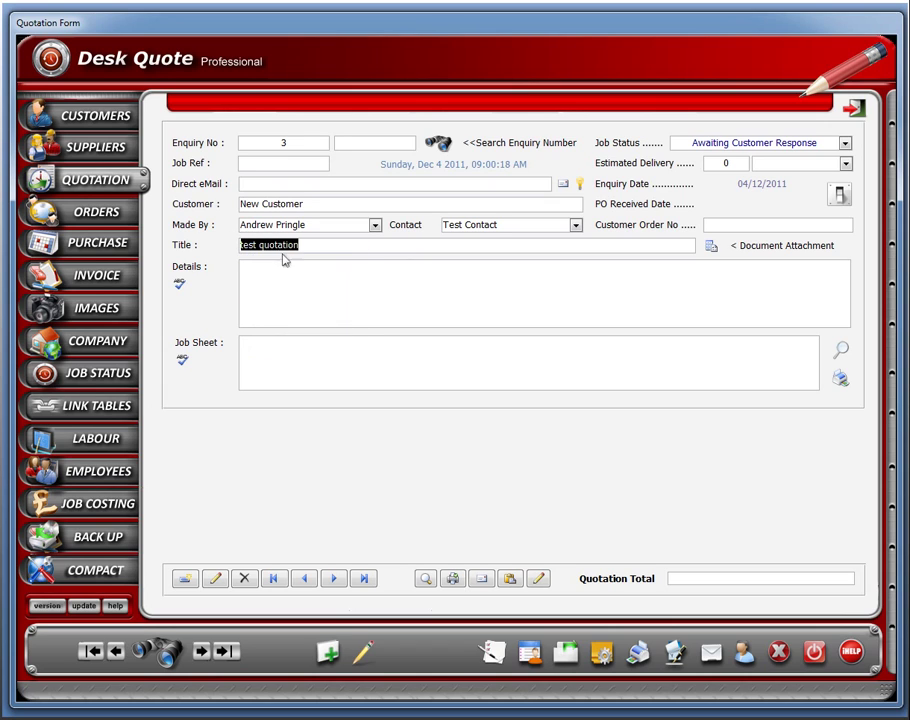
left_click(283, 272)
right_click(284, 274)
left_click(318, 387)
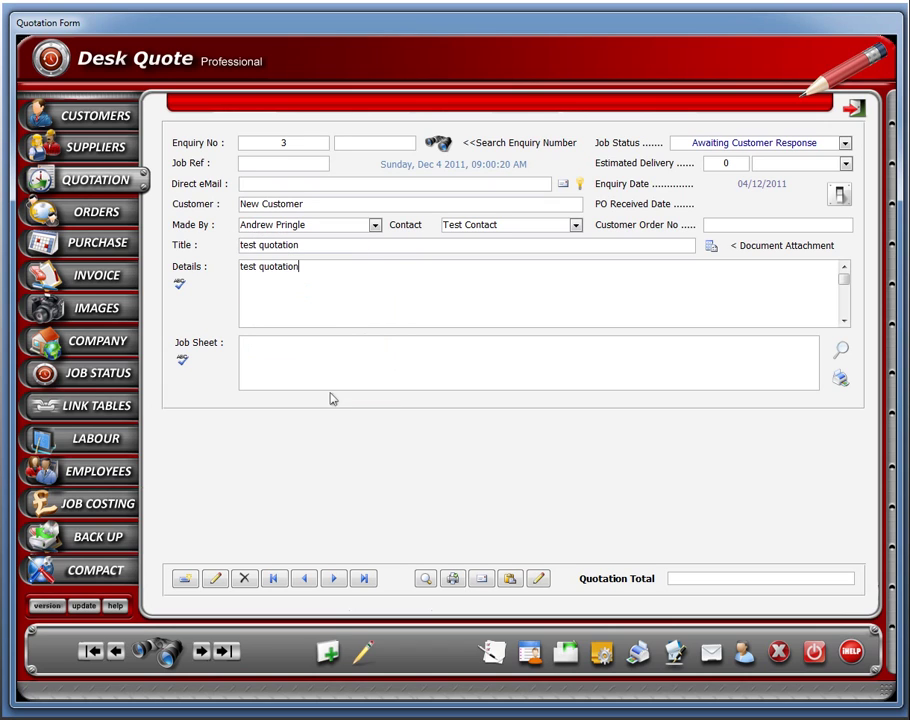
Set estimated delivery to 1 Day and save the quotation entries.
left_click(718, 163)
type("1")
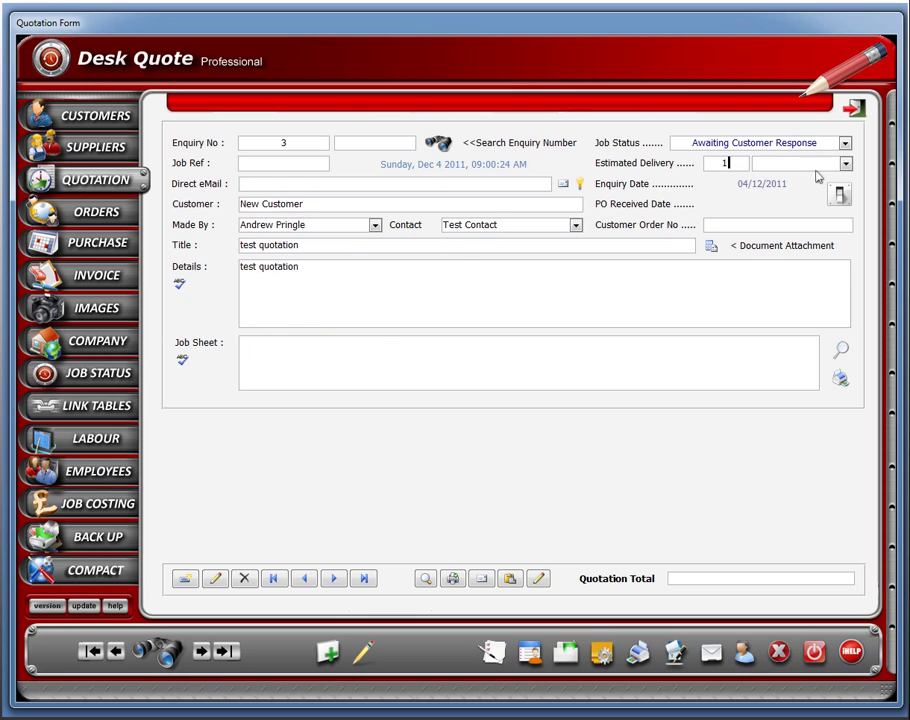
left_click(845, 163)
left_click(808, 178)
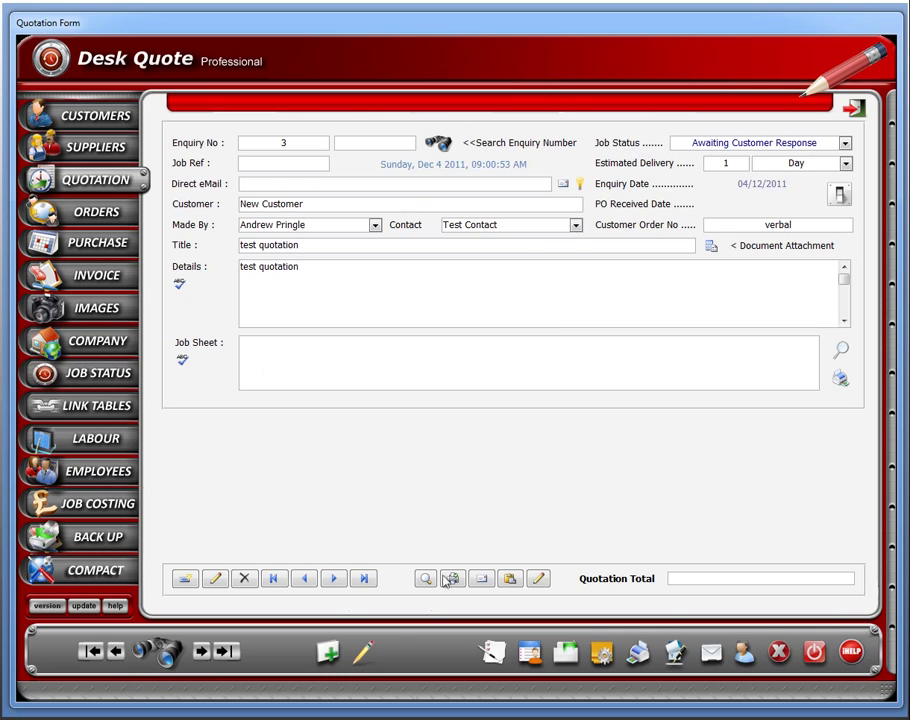
left_click(709, 244)
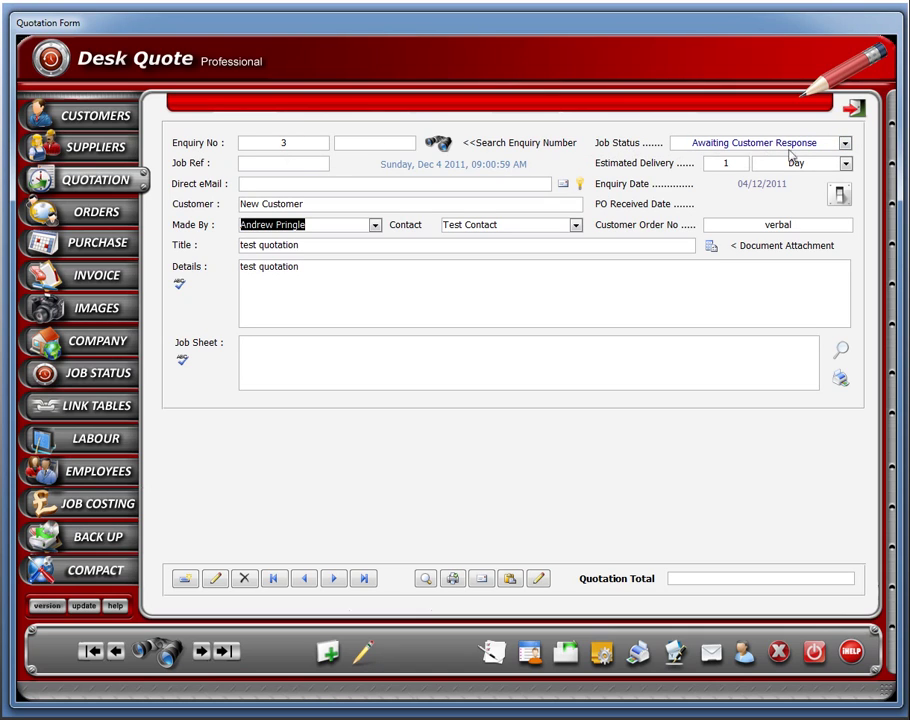
Check the Job Status list without changing it, then open the Products Form of company parts.
left_click(845, 144)
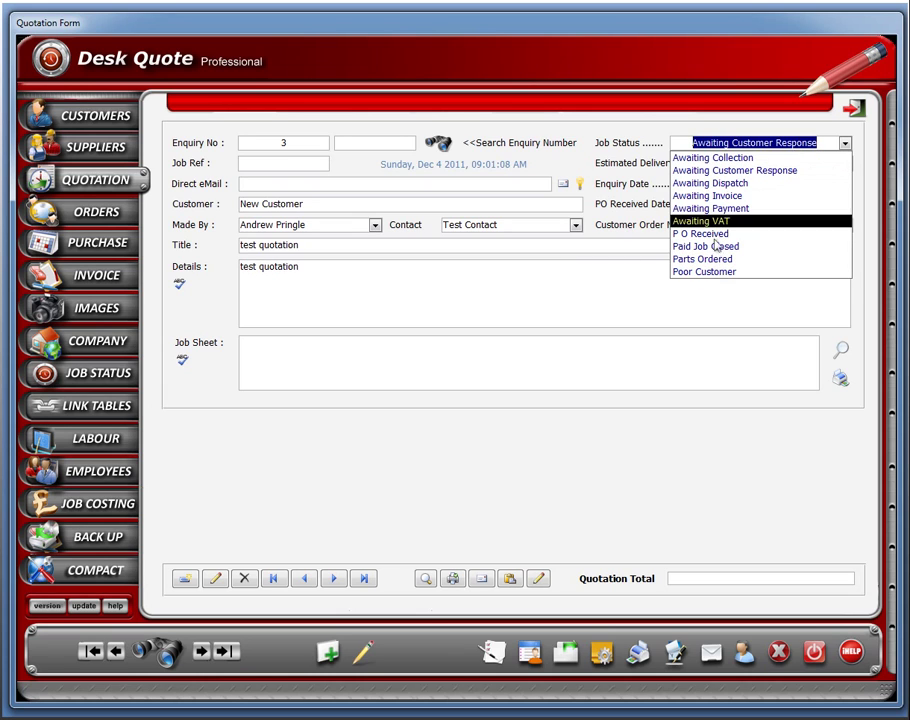
left_click(521, 270)
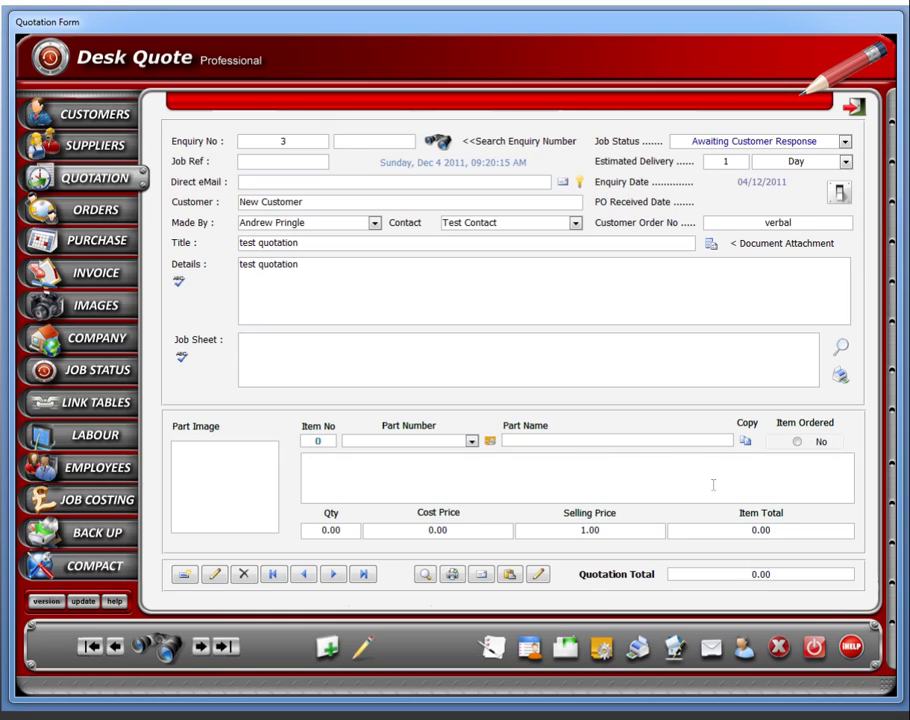
left_click(603, 650)
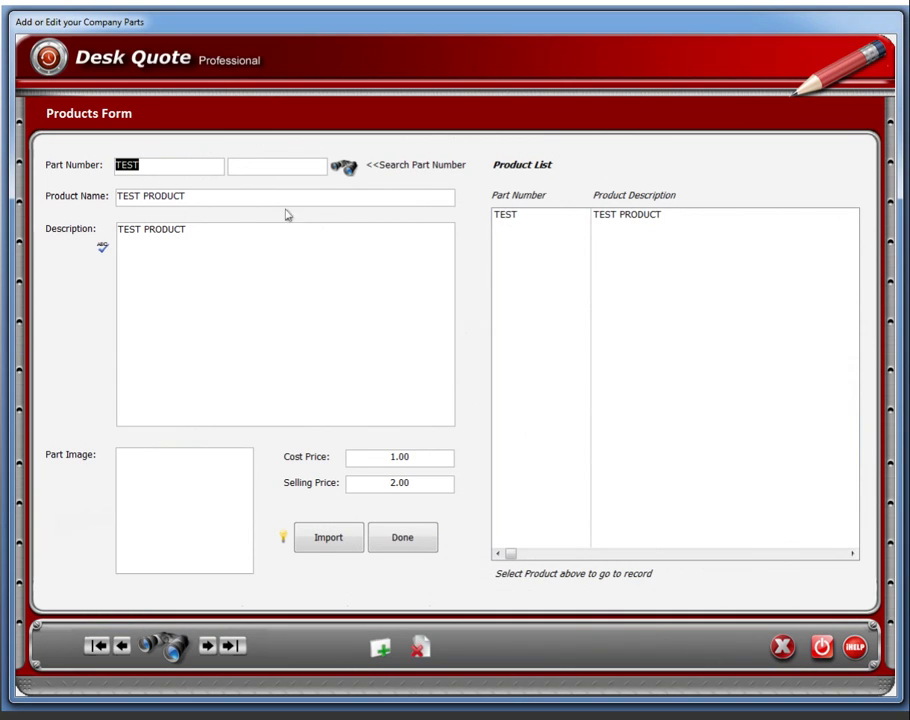
Create product 1234test named 'test product 2', copying the name into Description.
left_click(382, 651)
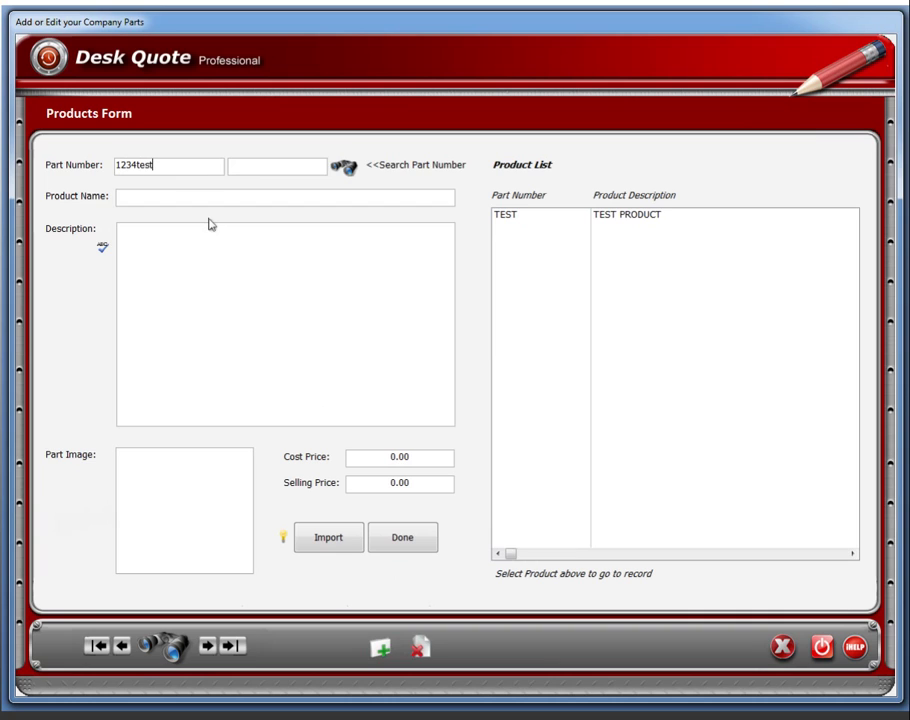
left_click(201, 200)
type("test product 2")
left_click_drag(198, 197, 78, 197)
right_click(124, 197)
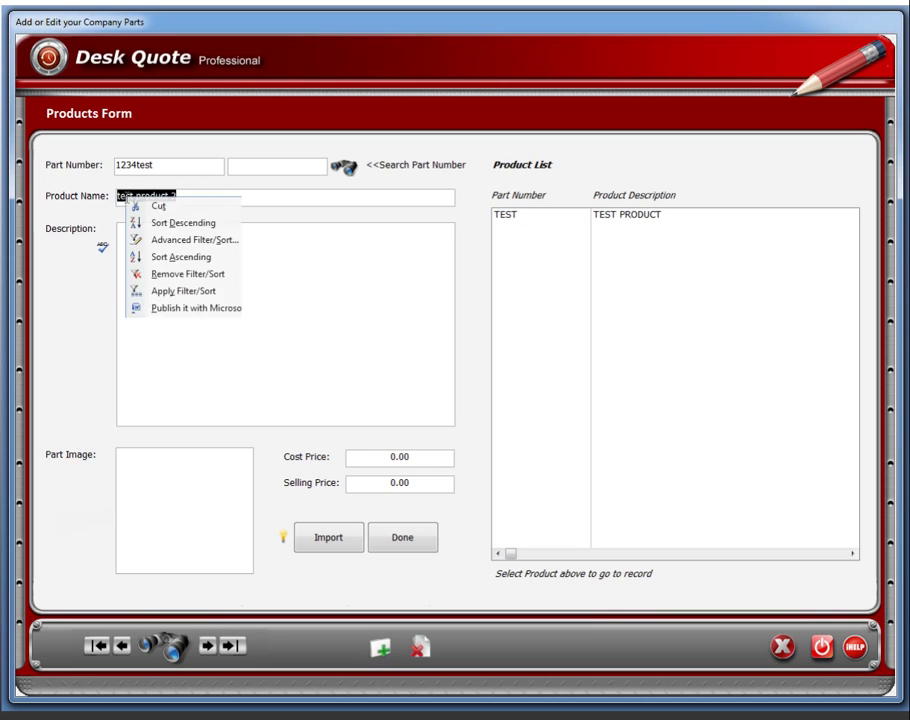
left_click(140, 478)
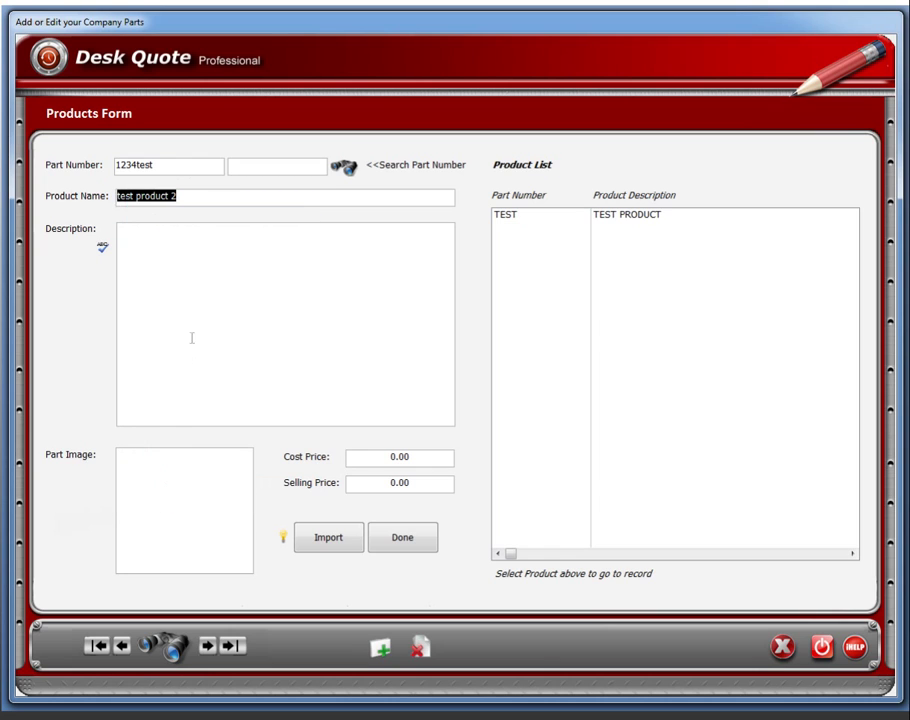
left_click(183, 262)
right_click(180, 261)
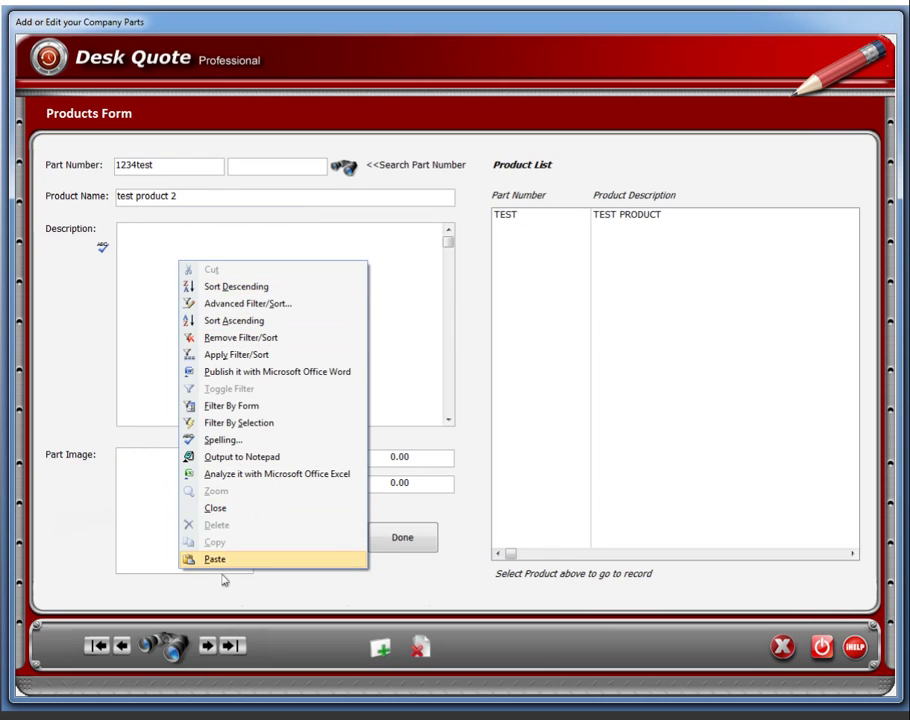
left_click(220, 562)
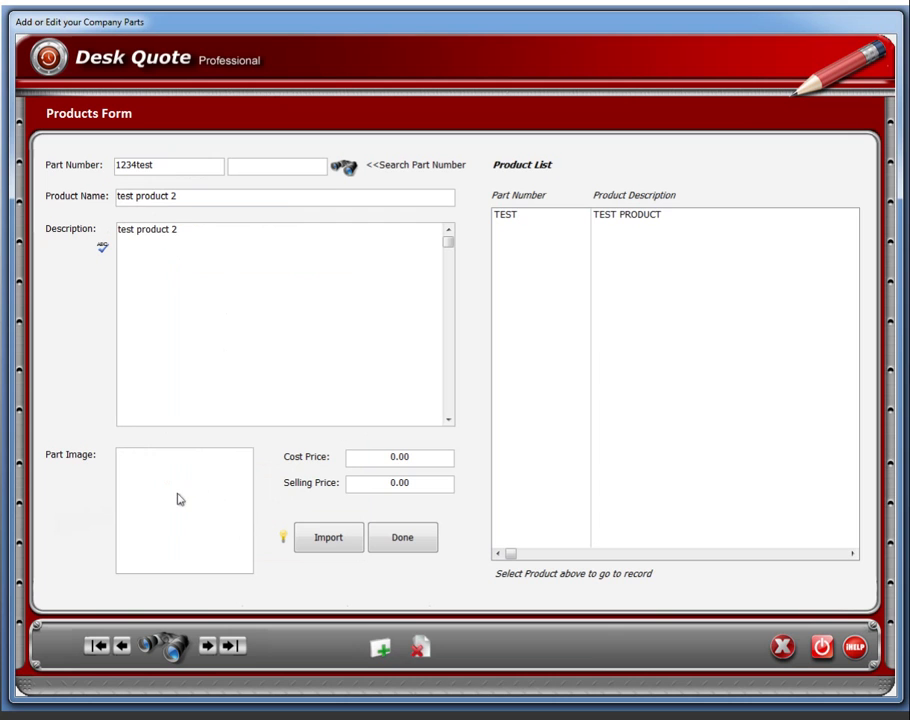
Load Top Split Cut 1.jpg as part 1234test's image and finish the product.
right_click(179, 497)
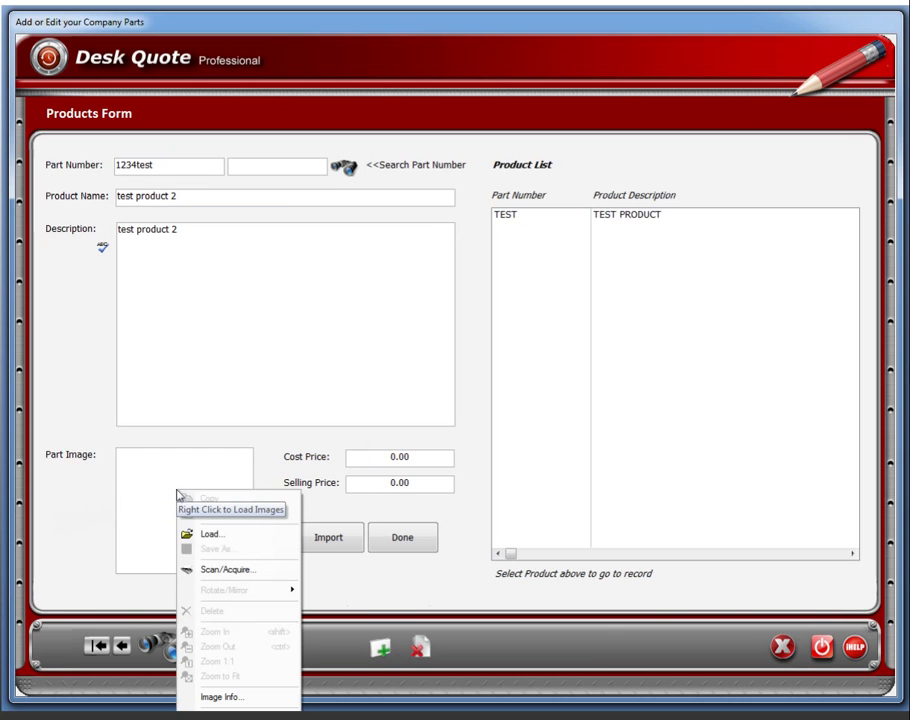
left_click(213, 537)
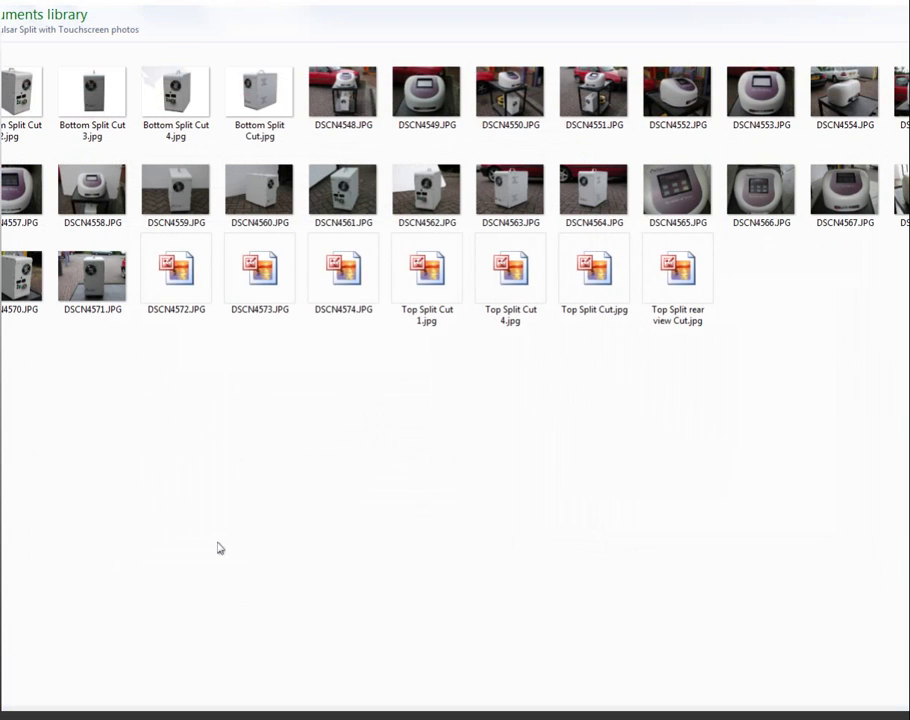
double_click(454, 286)
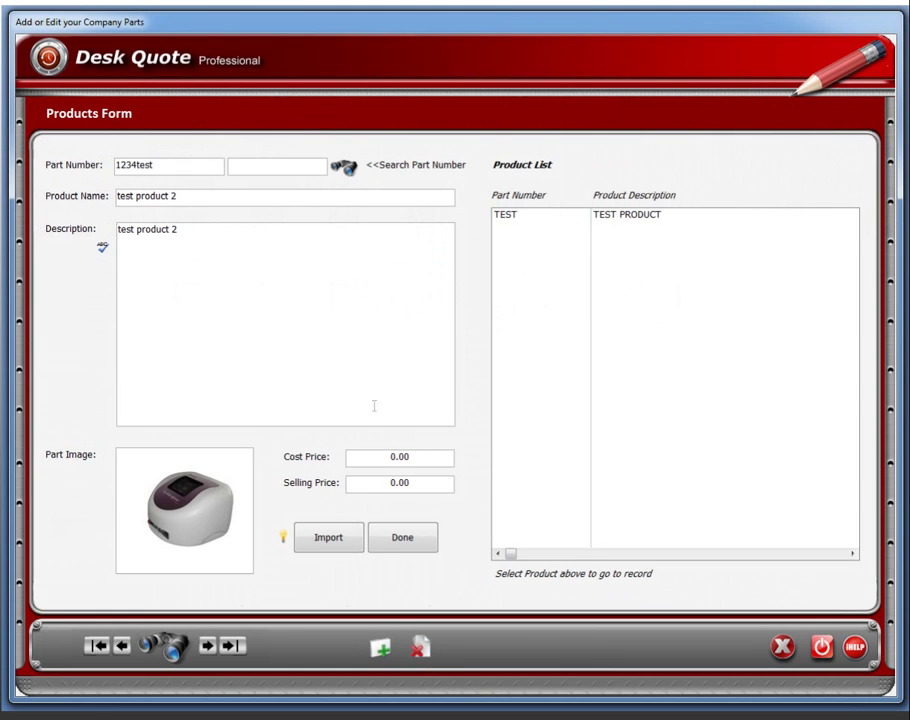
left_click(408, 545)
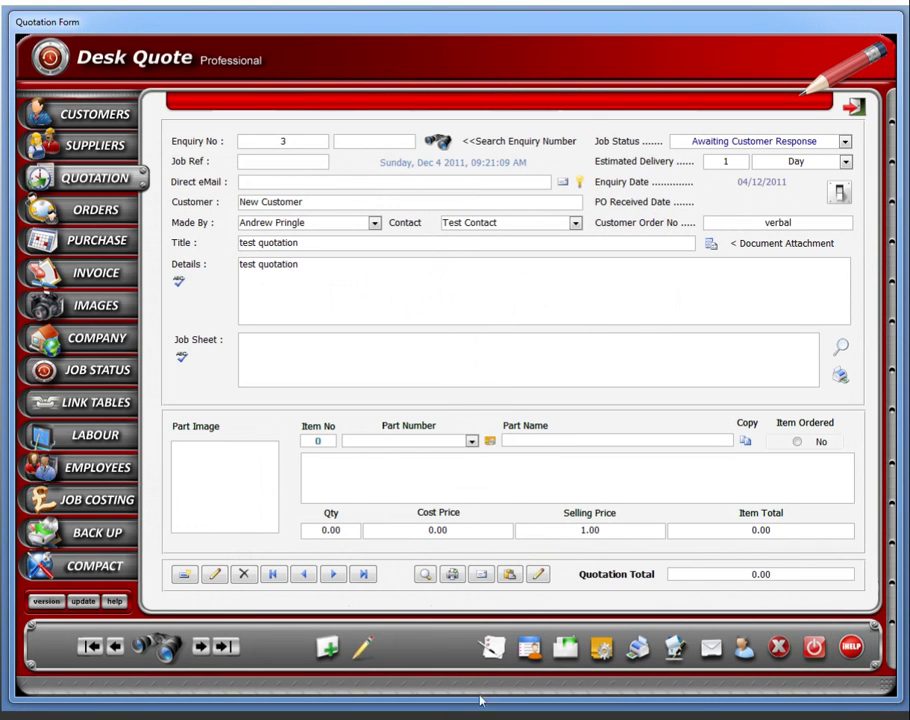
Change quotation item 1 to part 1234test with a selling price of 123.00.
left_click(362, 649)
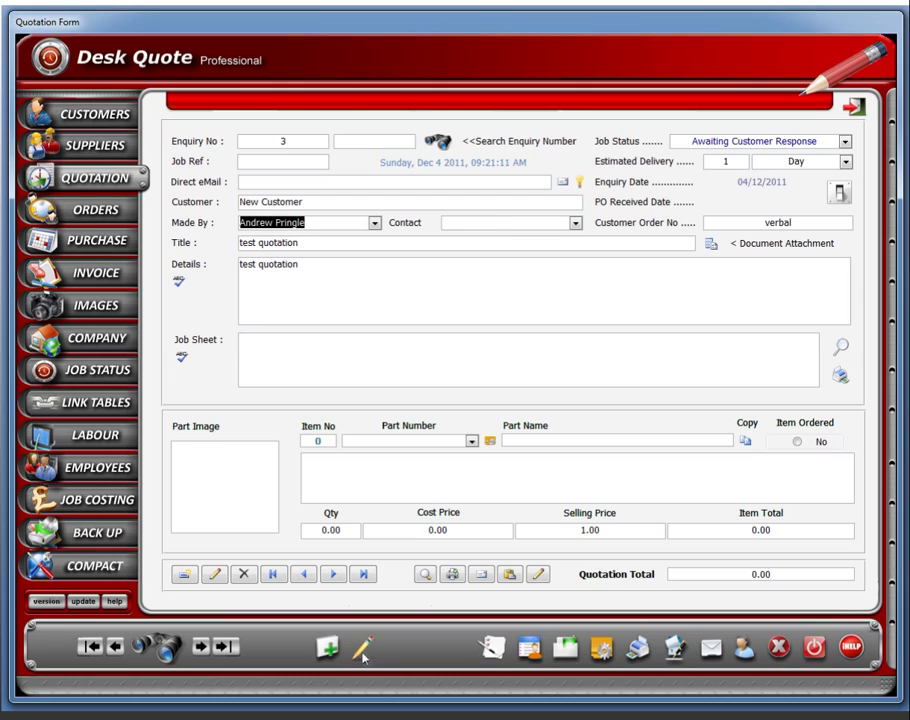
left_click(472, 443)
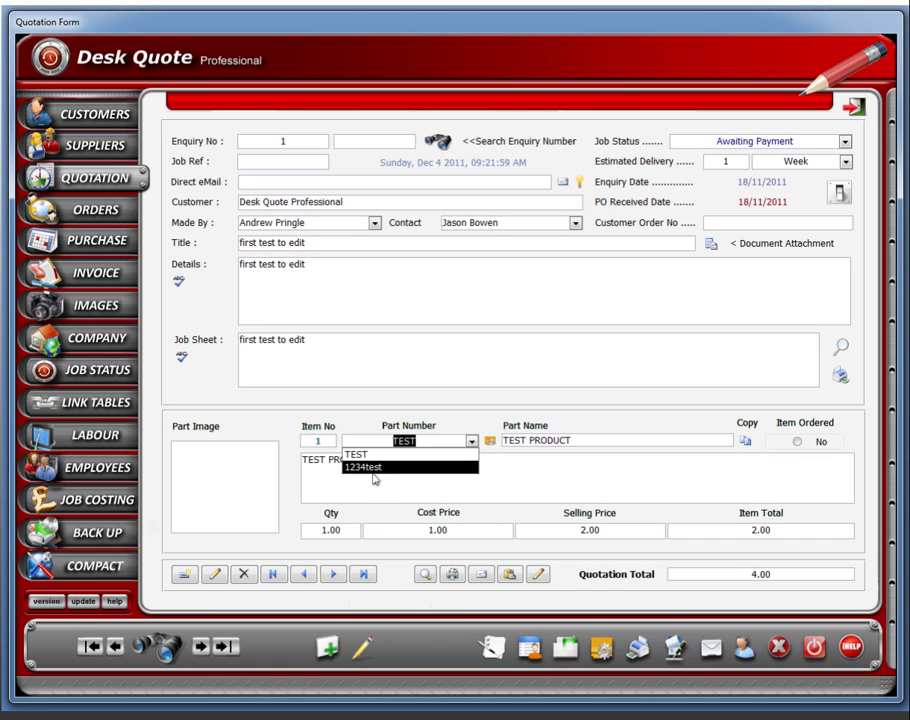
left_click(374, 476)
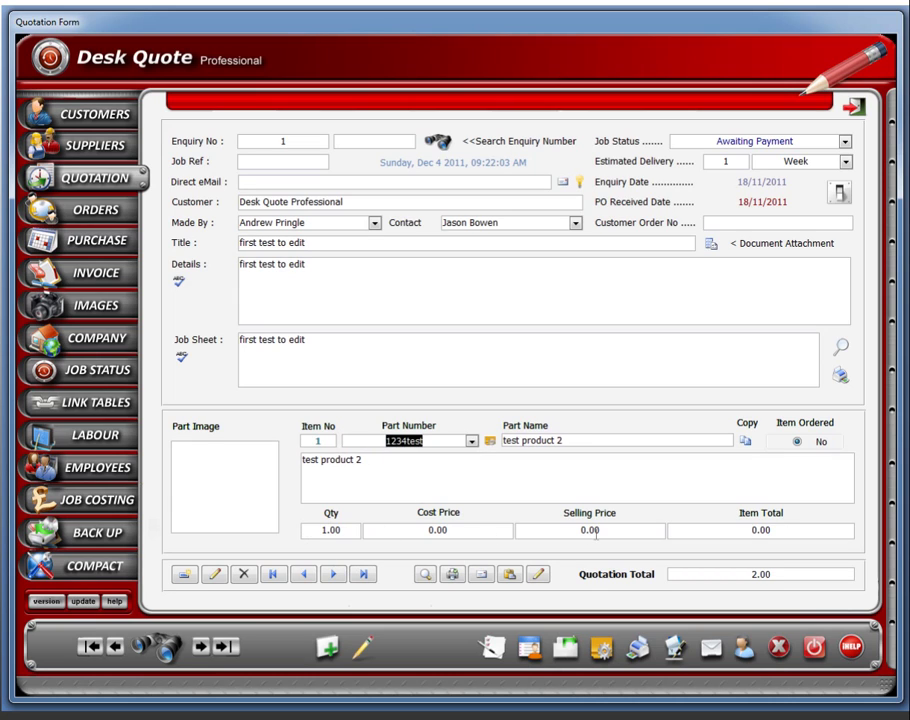
left_click(560, 532)
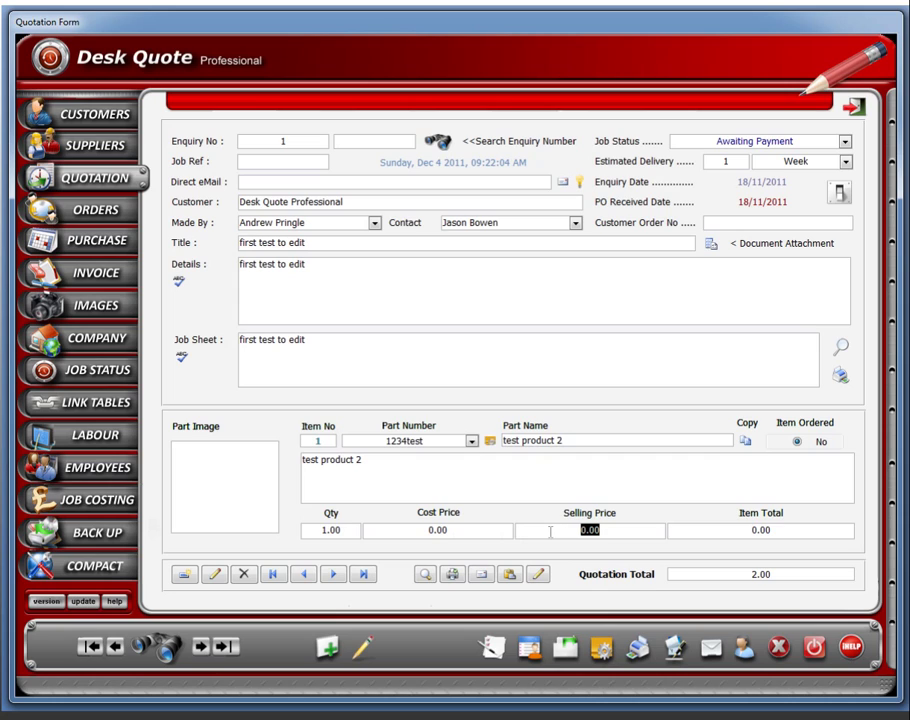
type("123")
key("Tab")
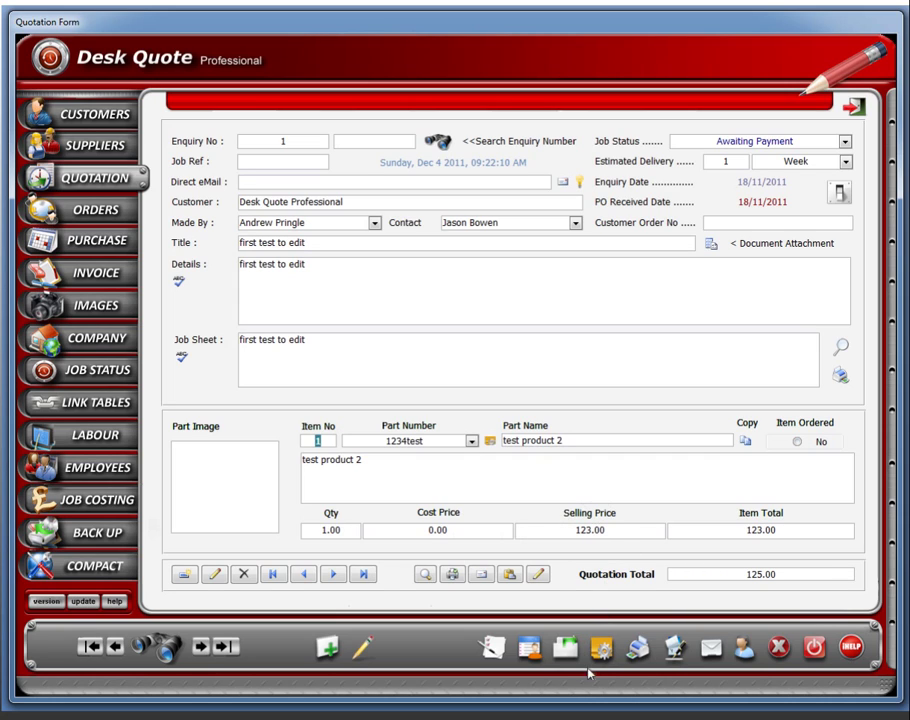
In the Products Form, give 1234test a cost price of 23.00 and a selling price of 35.00.
left_click(601, 648)
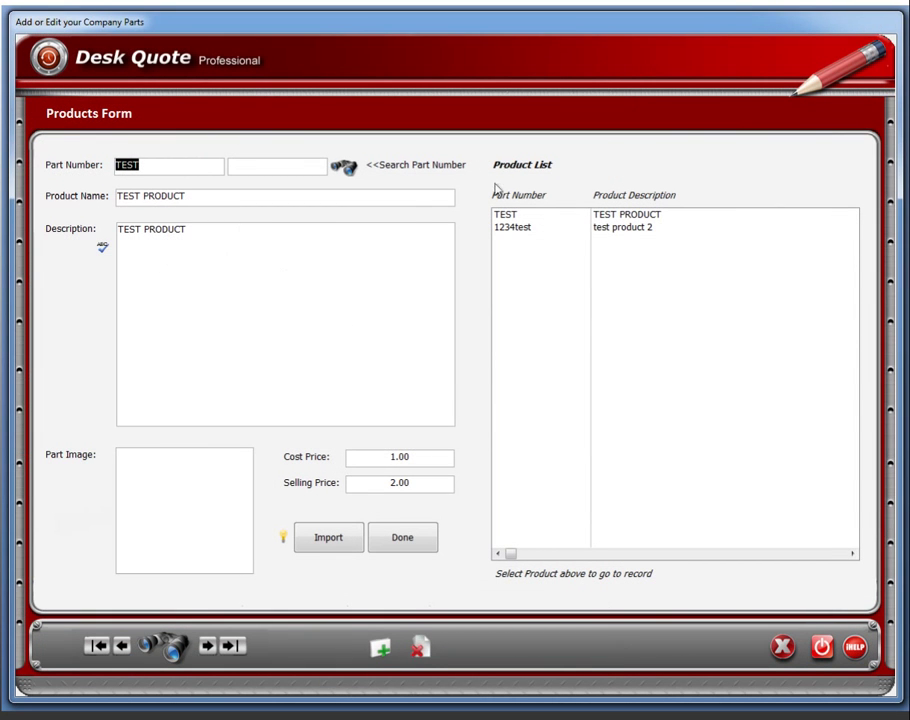
left_click(622, 230)
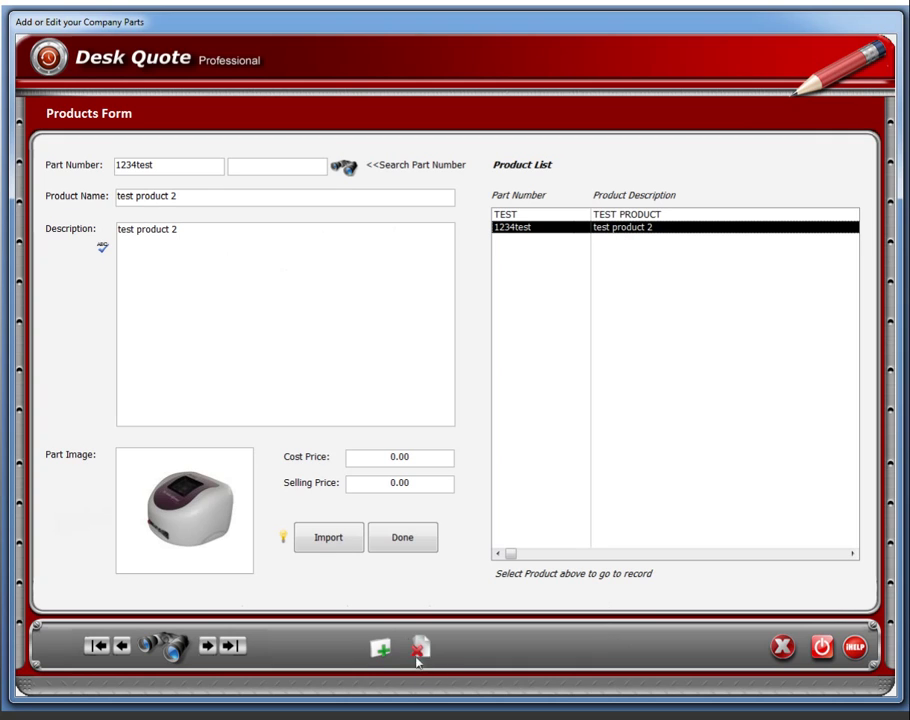
double_click(413, 458)
type("23")
left_click_drag(418, 492, 376, 487)
type("35")
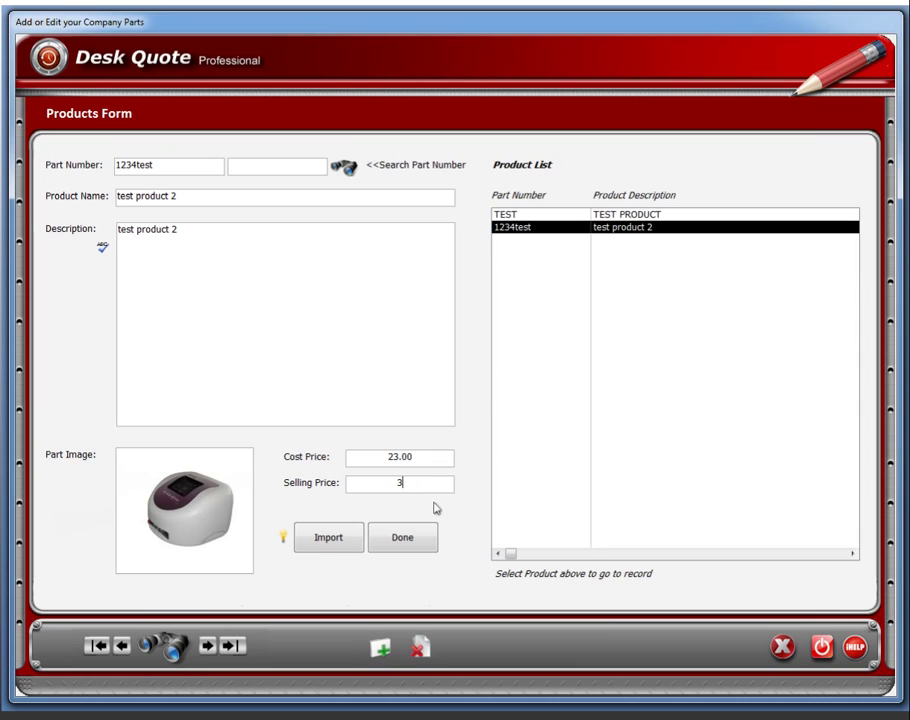
left_click(422, 458)
left_click(410, 541)
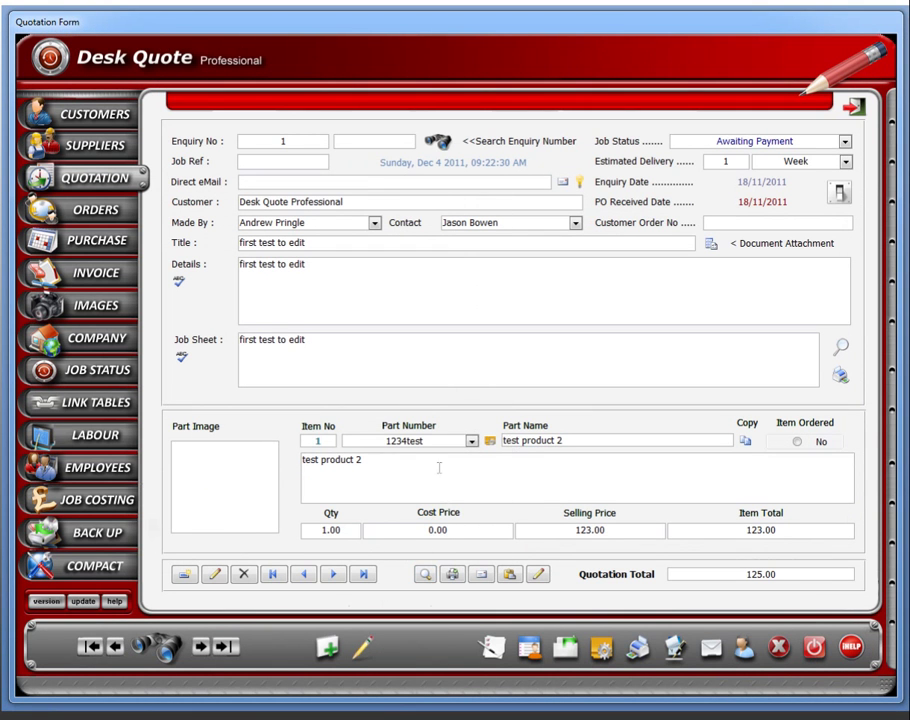
Reselect part 1234test to pull in the new prices and load Top Split Cut 1.jpg as its part image.
left_click(471, 442)
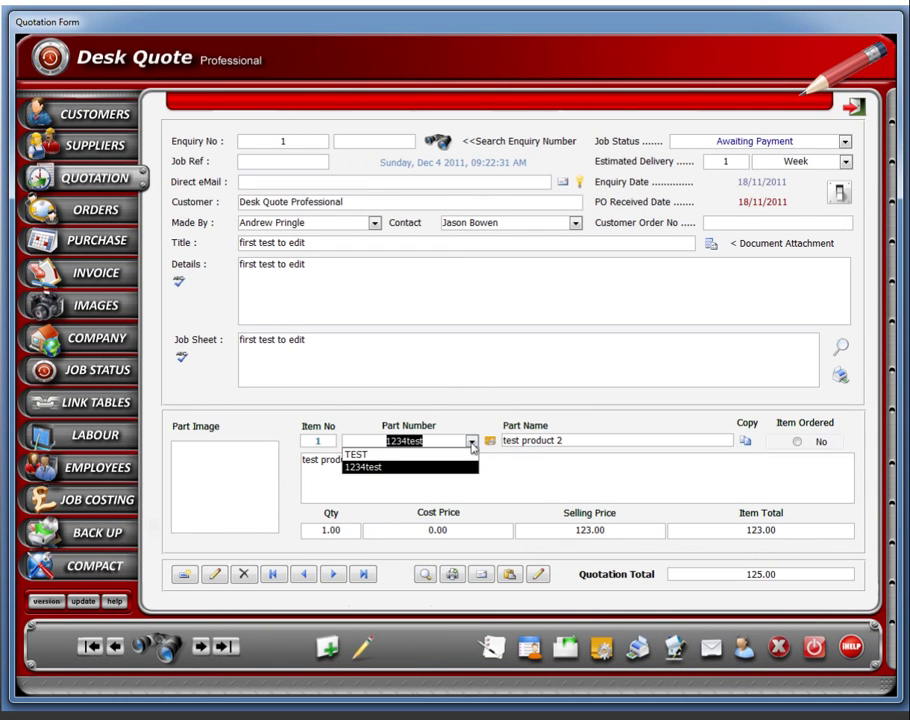
left_click(383, 470)
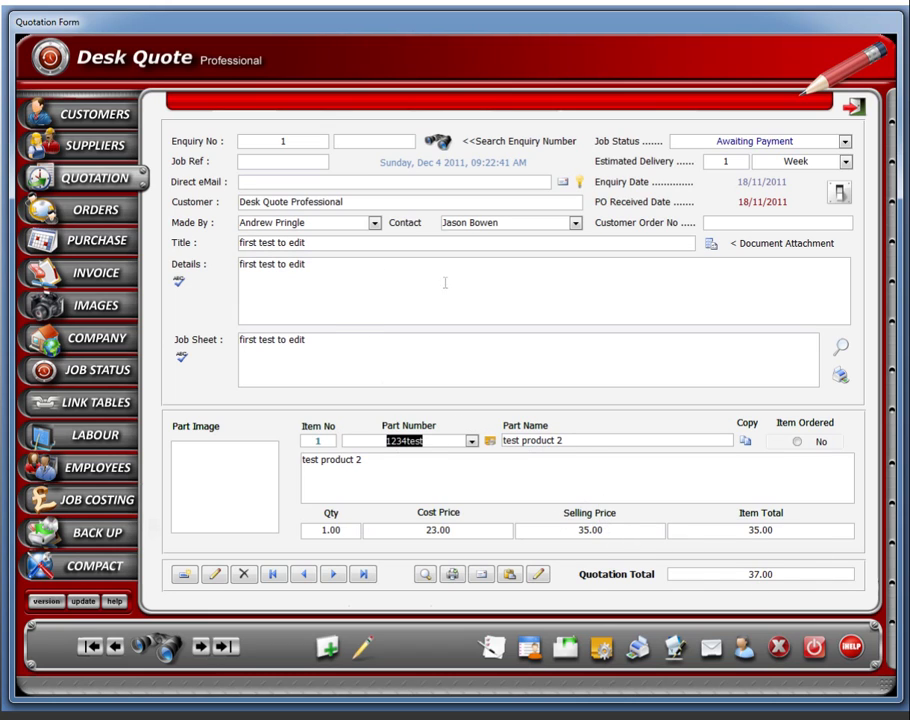
right_click(228, 488)
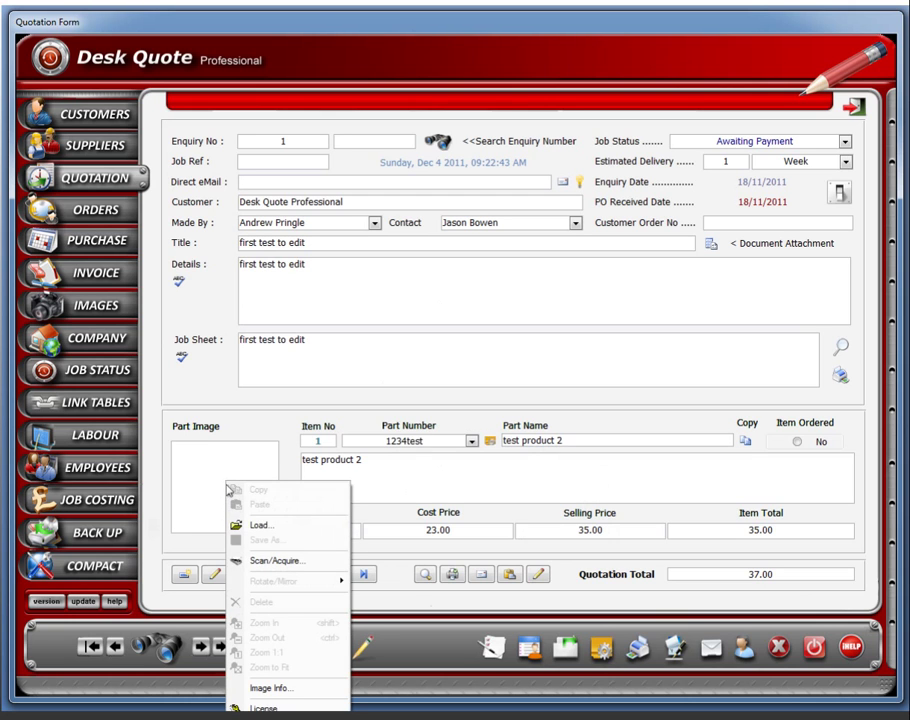
left_click(262, 526)
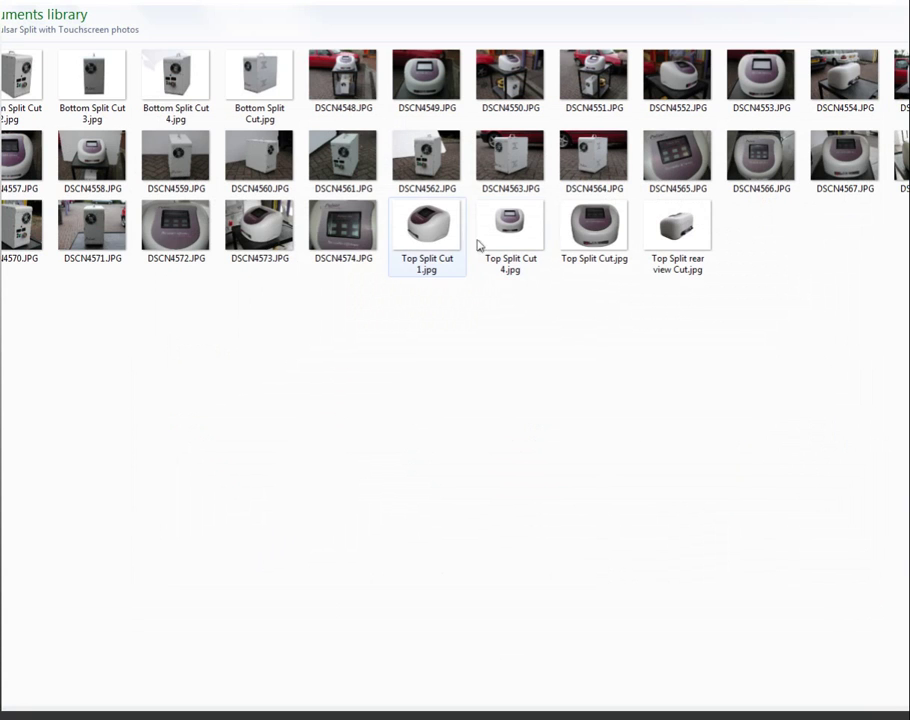
double_click(428, 222)
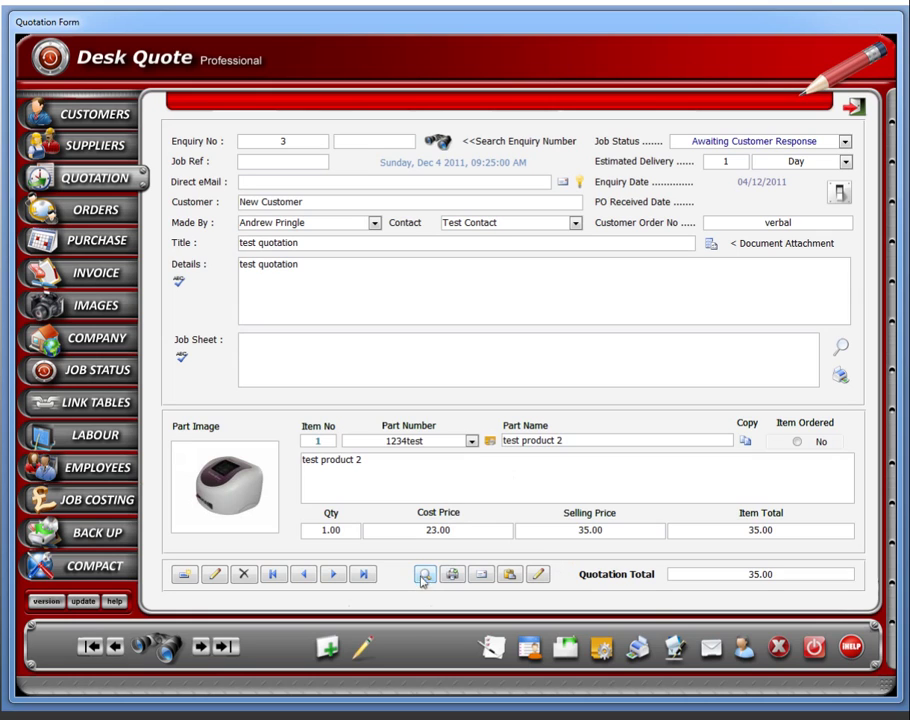
Check the personal and default cover letters, then preview quotation 3 with the default cover.
left_click(425, 575)
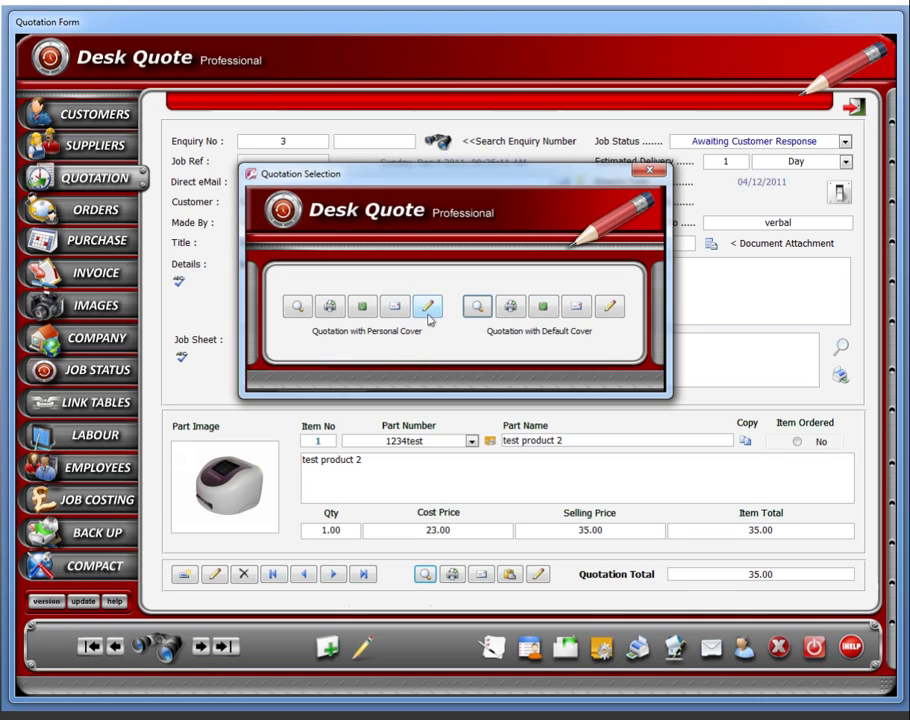
left_click(428, 313)
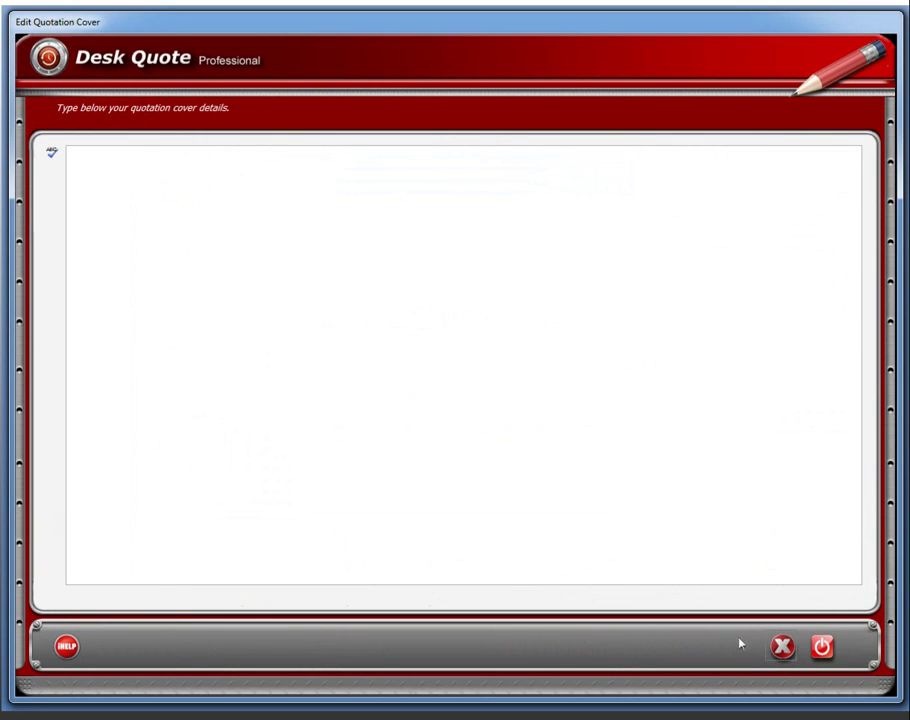
left_click(781, 652)
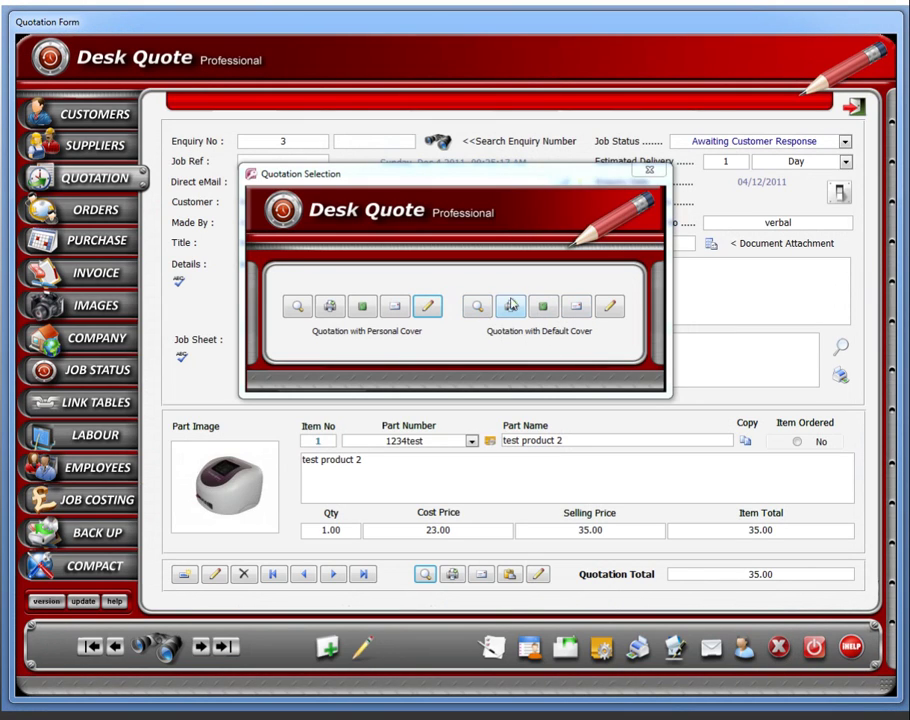
left_click(609, 307)
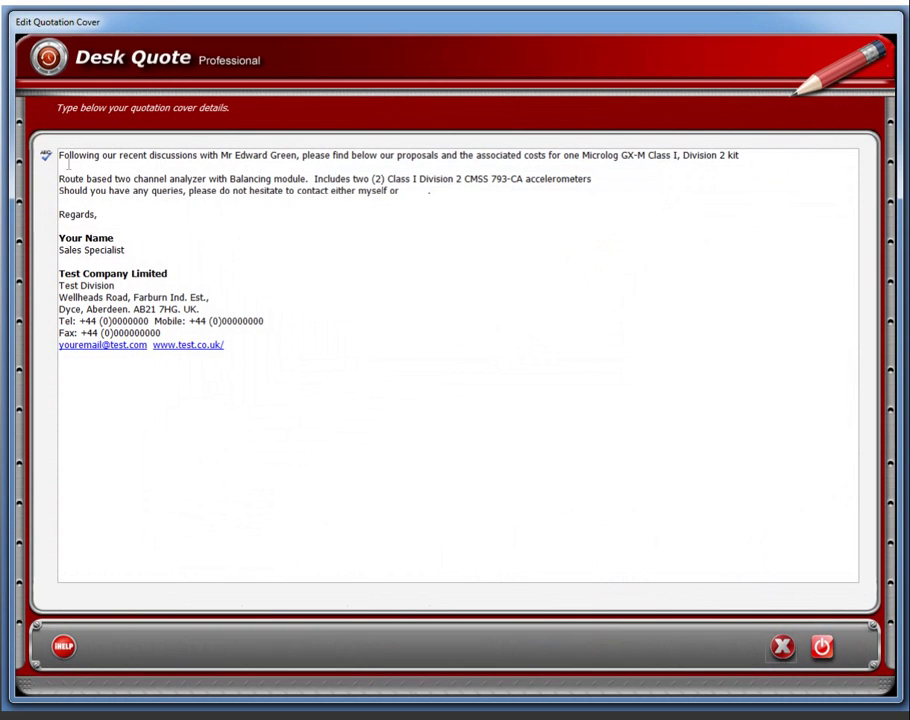
left_click(783, 648)
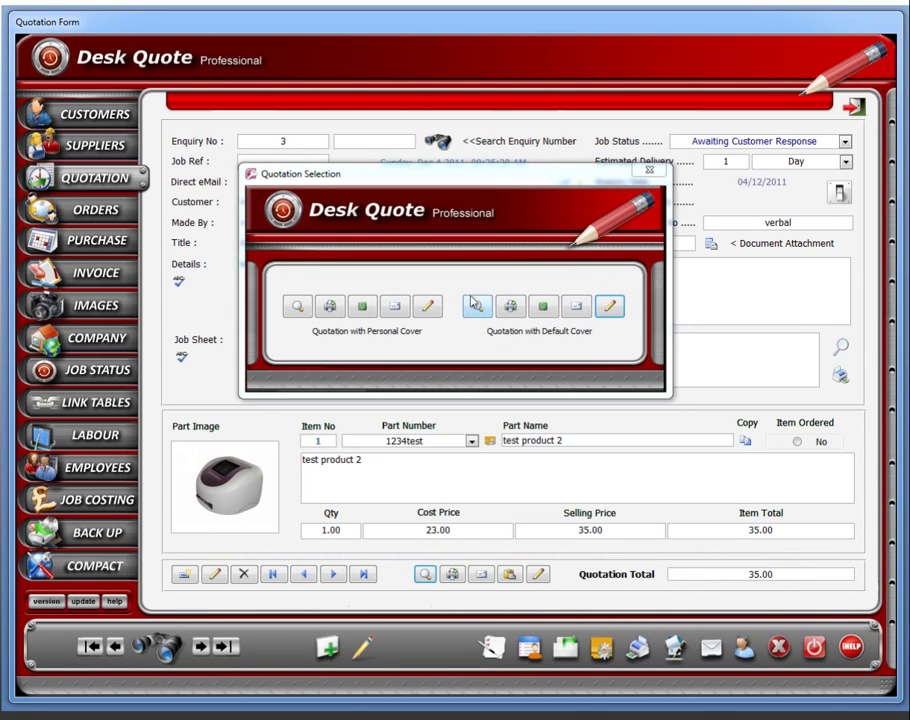
left_click(477, 310)
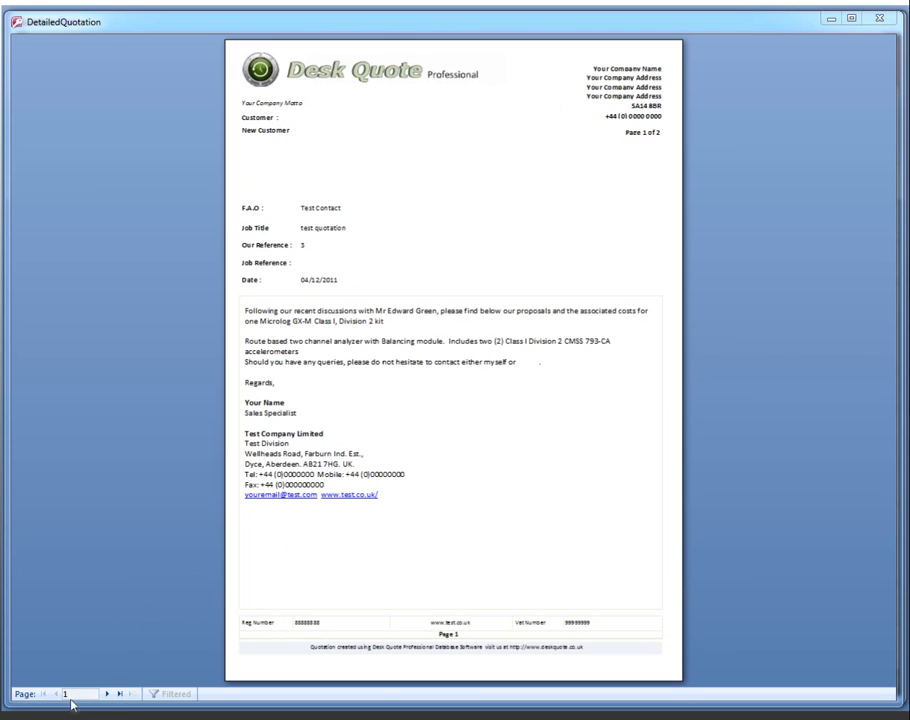
View page 2 of the DetailedQuotation preview, then close the preview.
left_click(107, 694)
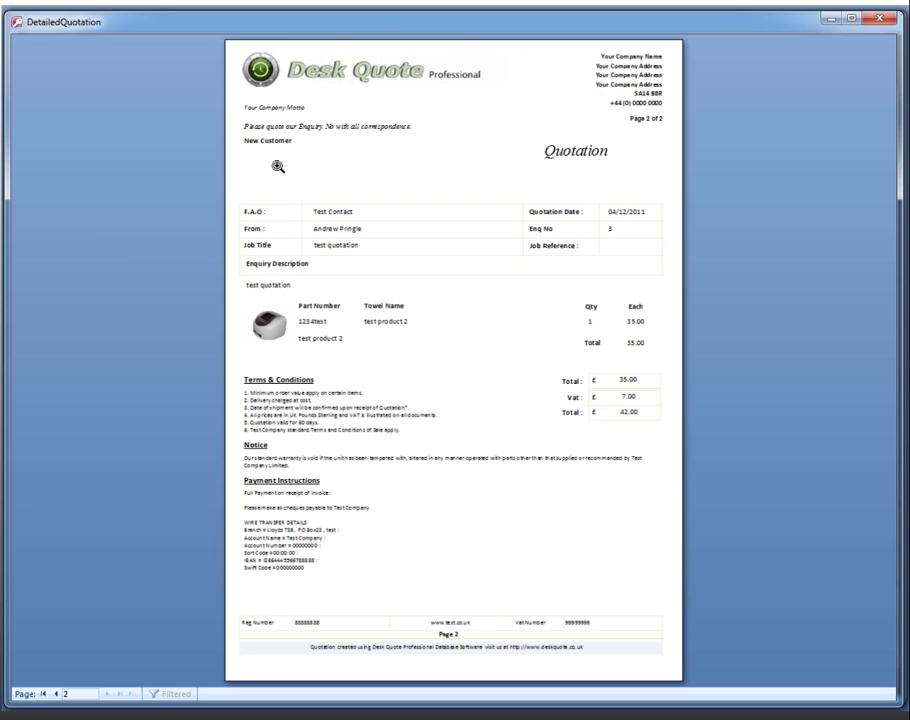
left_click(881, 18)
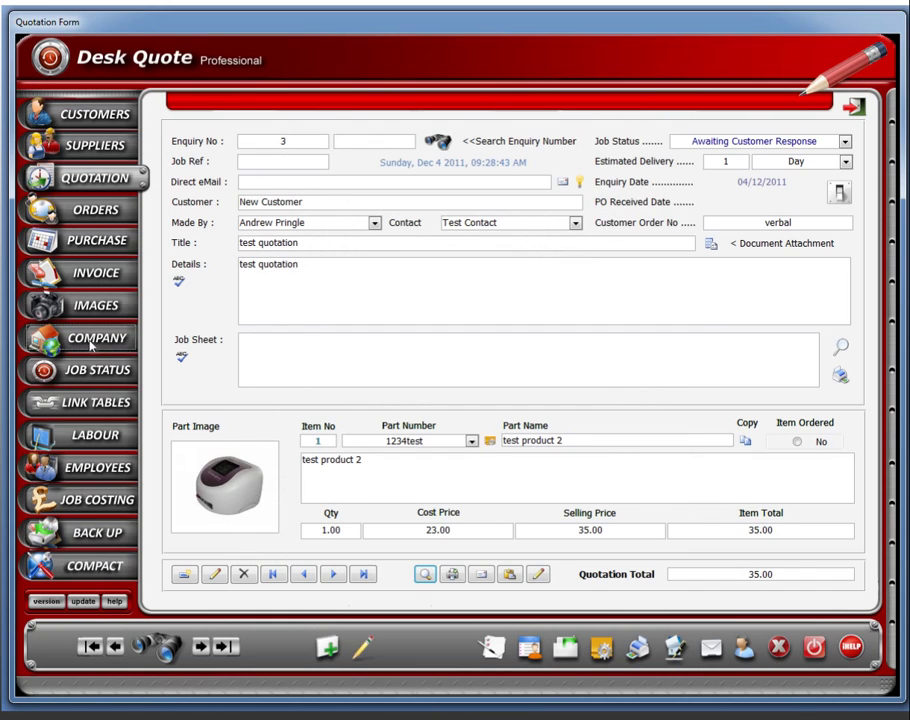
Review the company details and logo settings, then bring up the quotation caption designer.
left_click(92, 342)
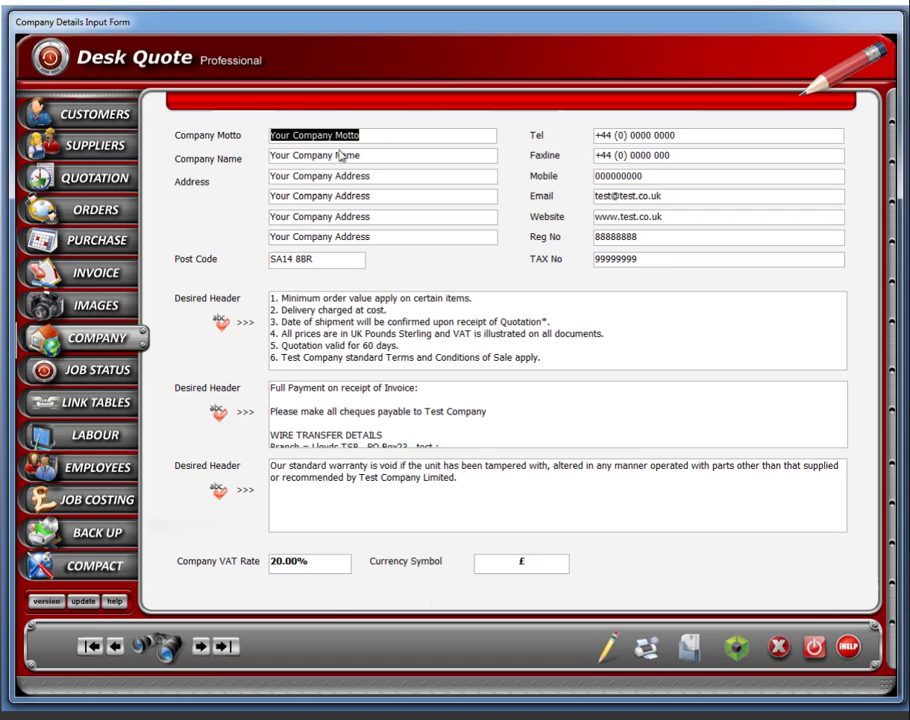
left_click(737, 651)
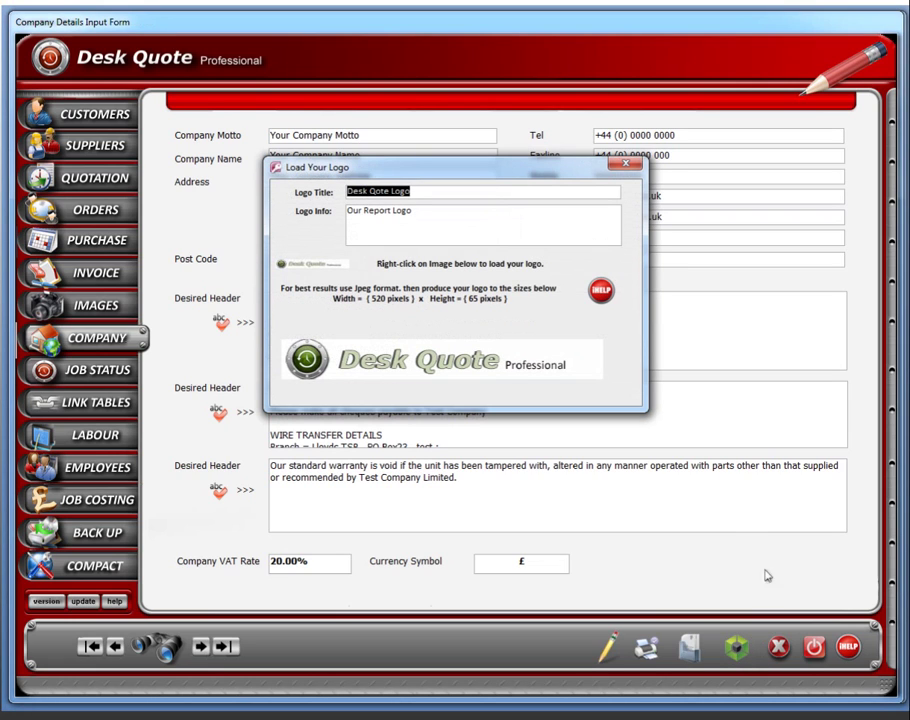
right_click(440, 362)
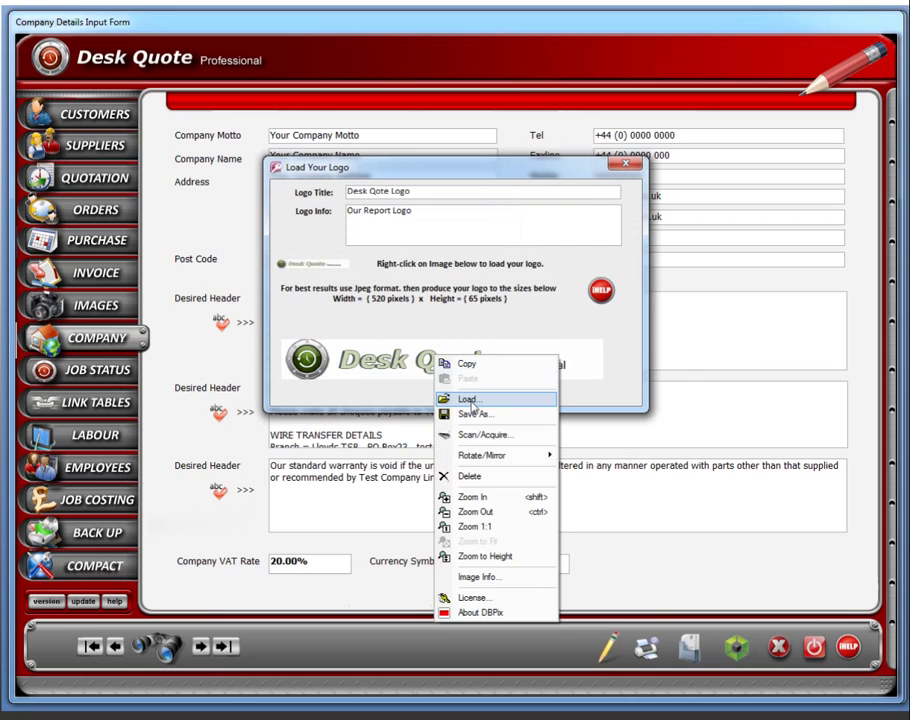
left_click(581, 362)
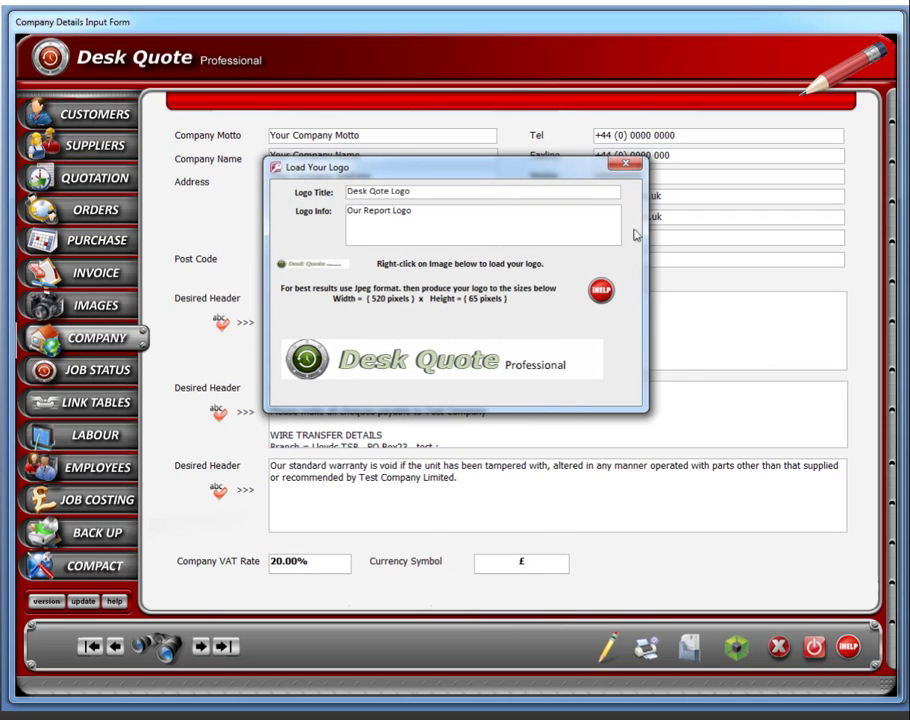
left_click(630, 168)
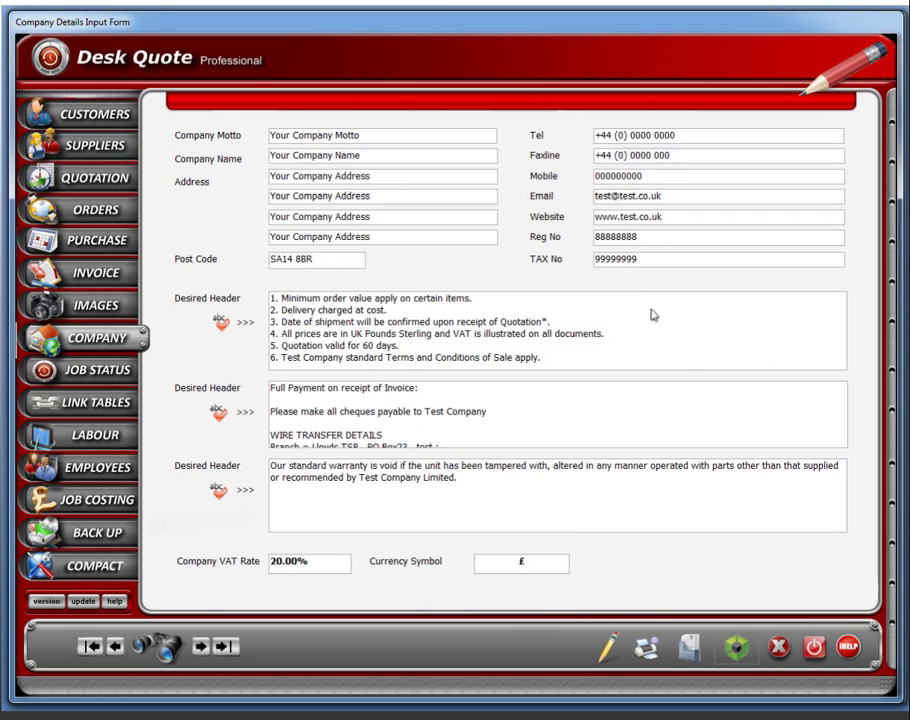
left_click(117, 178)
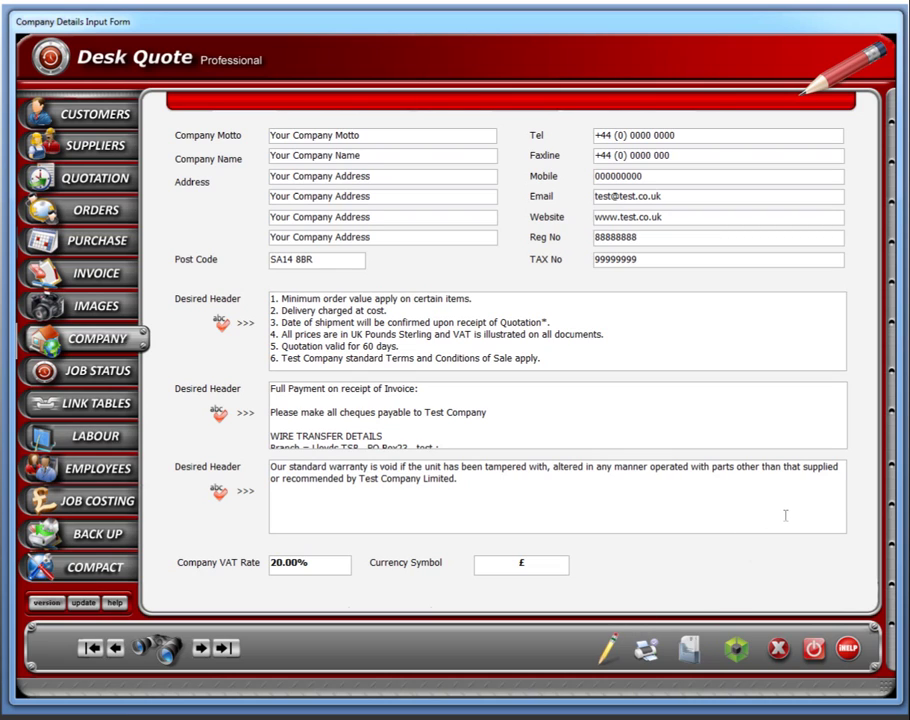
left_click(691, 655)
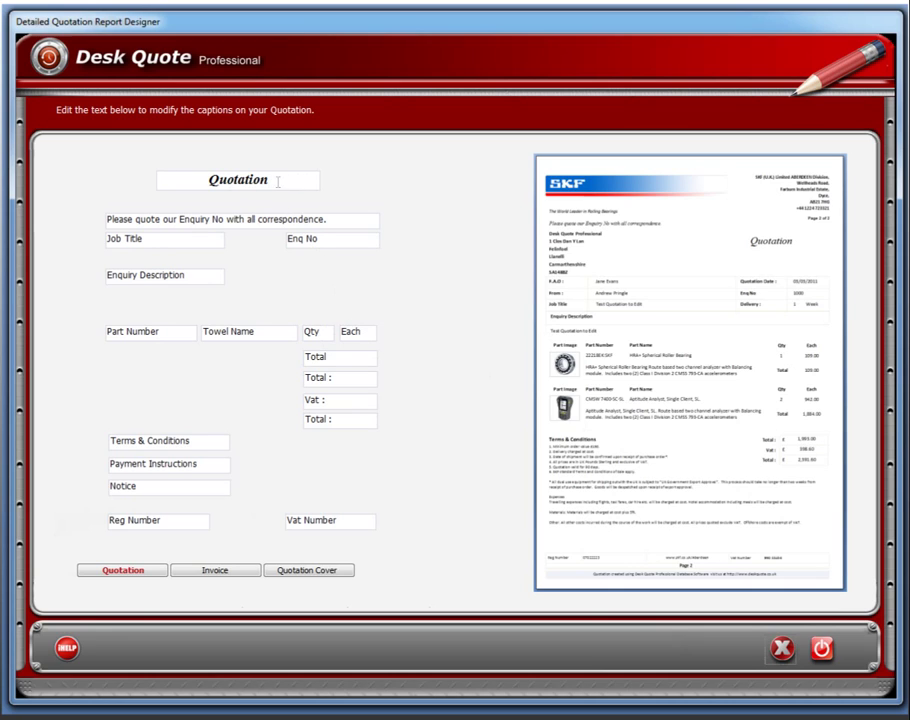
Change the quotation title caption to 'Enquiry'.
left_click_drag(273, 180, 172, 171)
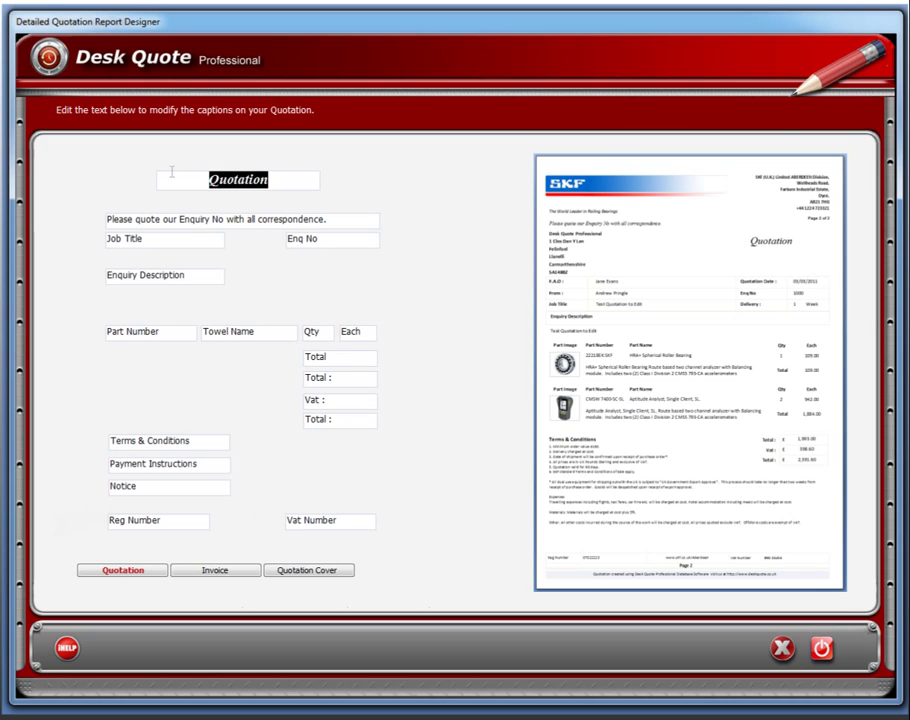
type("E")
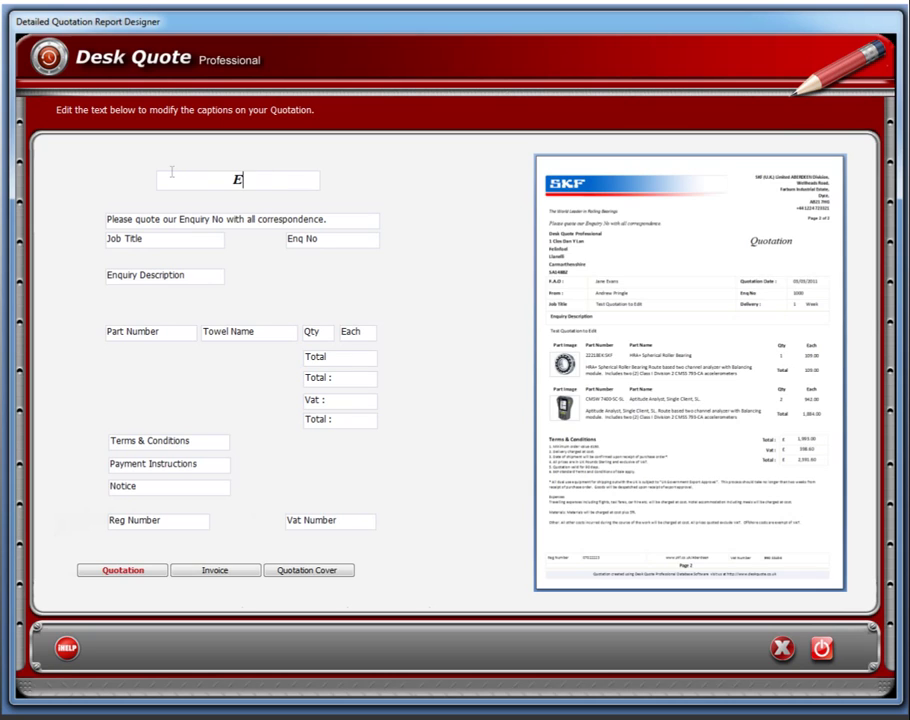
type("nquiry")
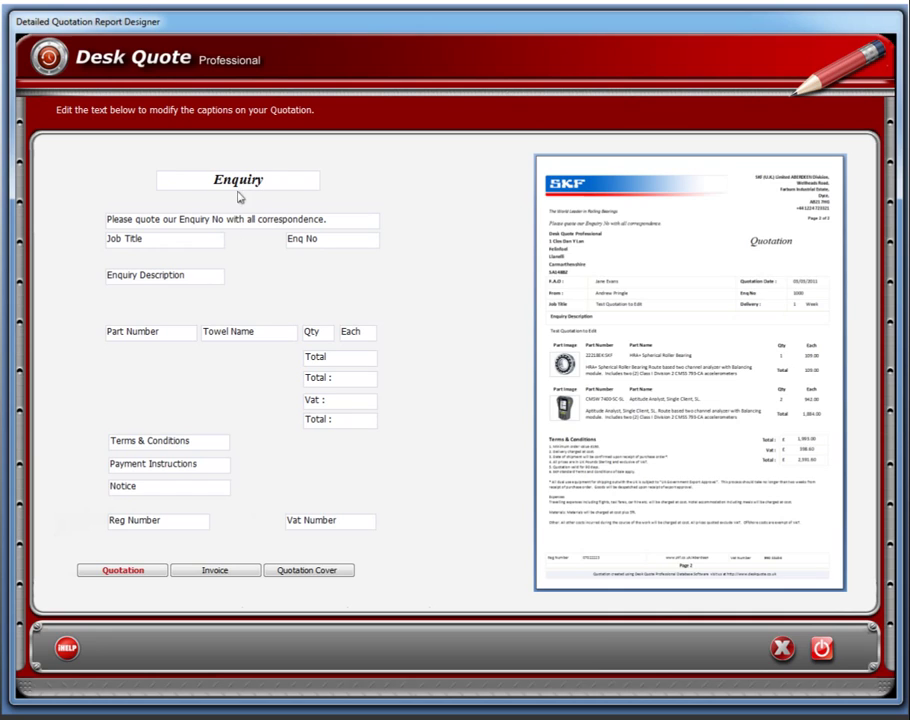
left_click(322, 238)
Delete the Reg Number and Vat Number captions.
left_click_drag(172, 523, 96, 525)
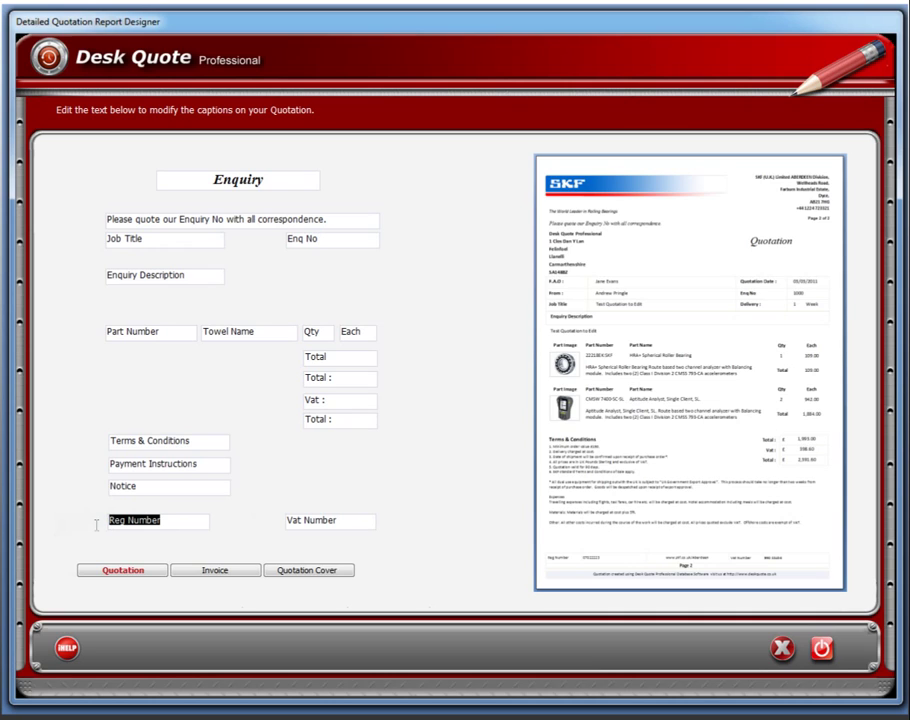
key("Delete")
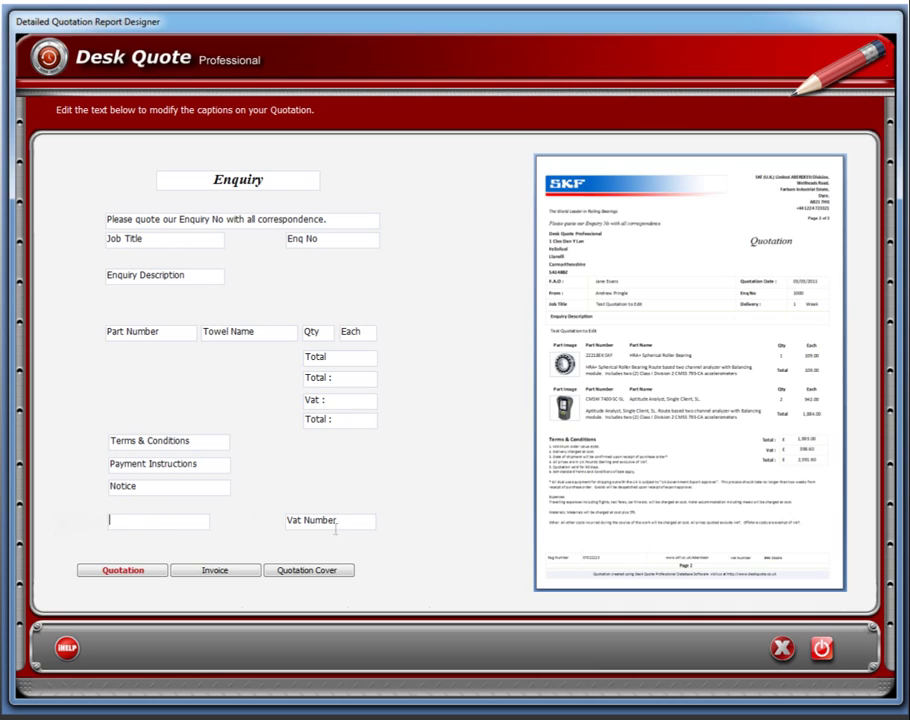
left_click_drag(336, 530, 265, 516)
key("Delete")
Preview both pages of quotation 3 with the default cover, then close the preview and print options.
left_click(782, 650)
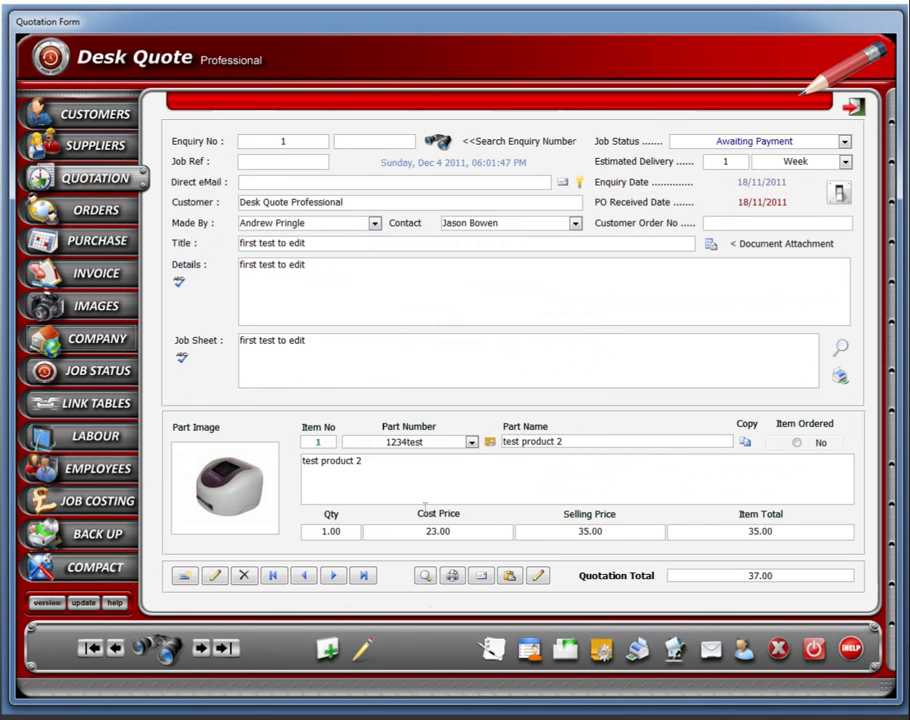
left_click(425, 575)
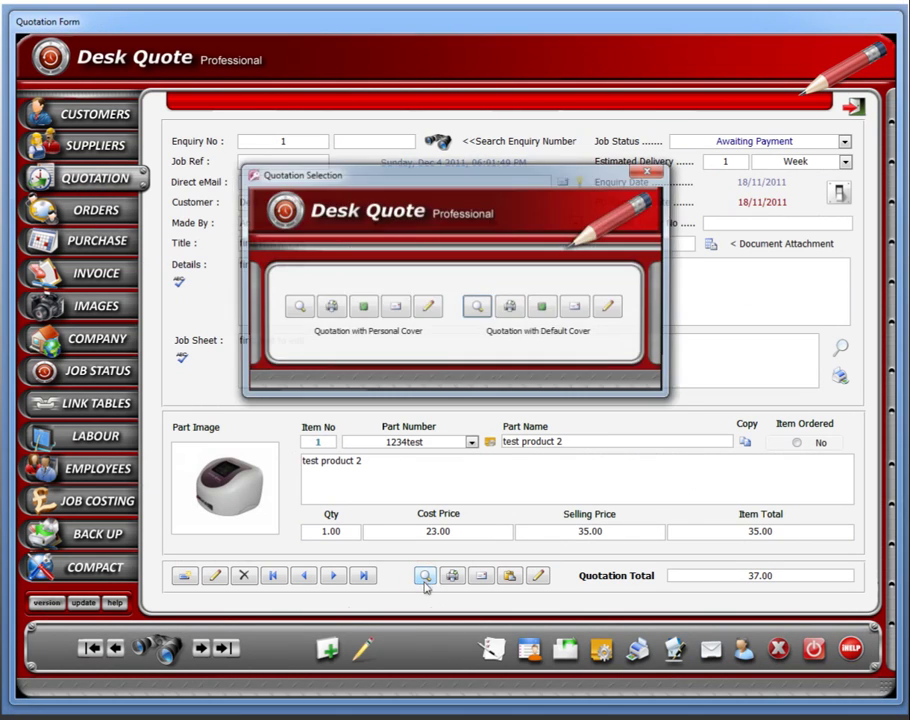
left_click(474, 312)
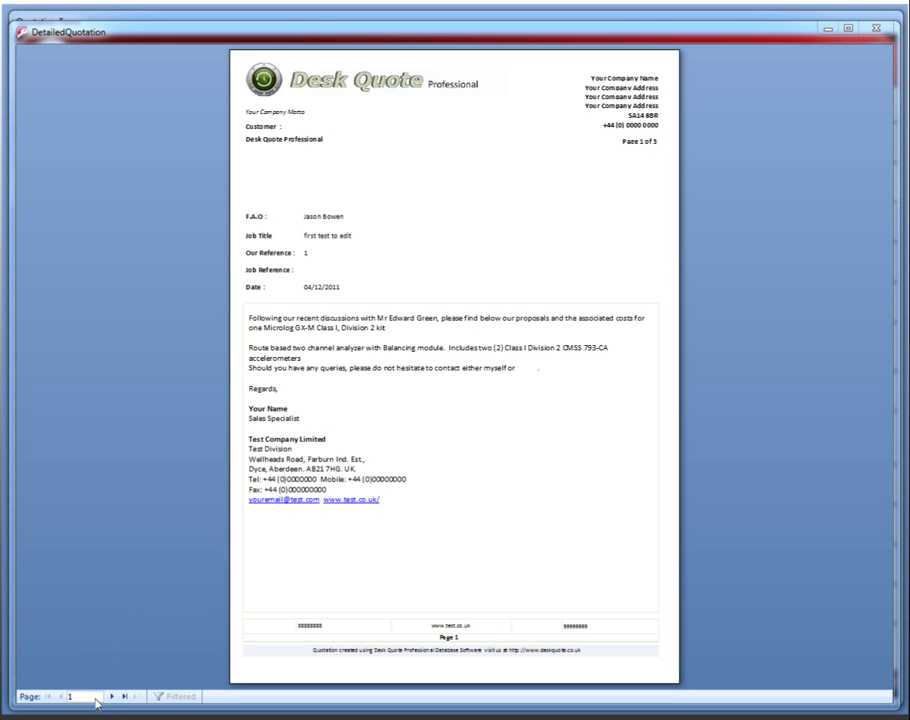
left_click(112, 697)
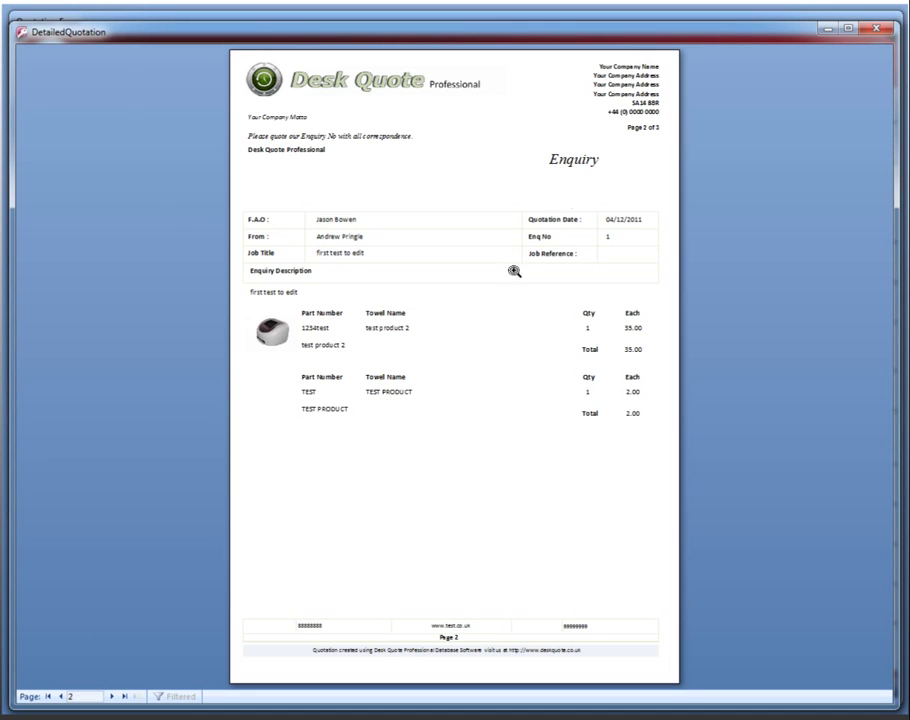
left_click(875, 29)
left_click(648, 171)
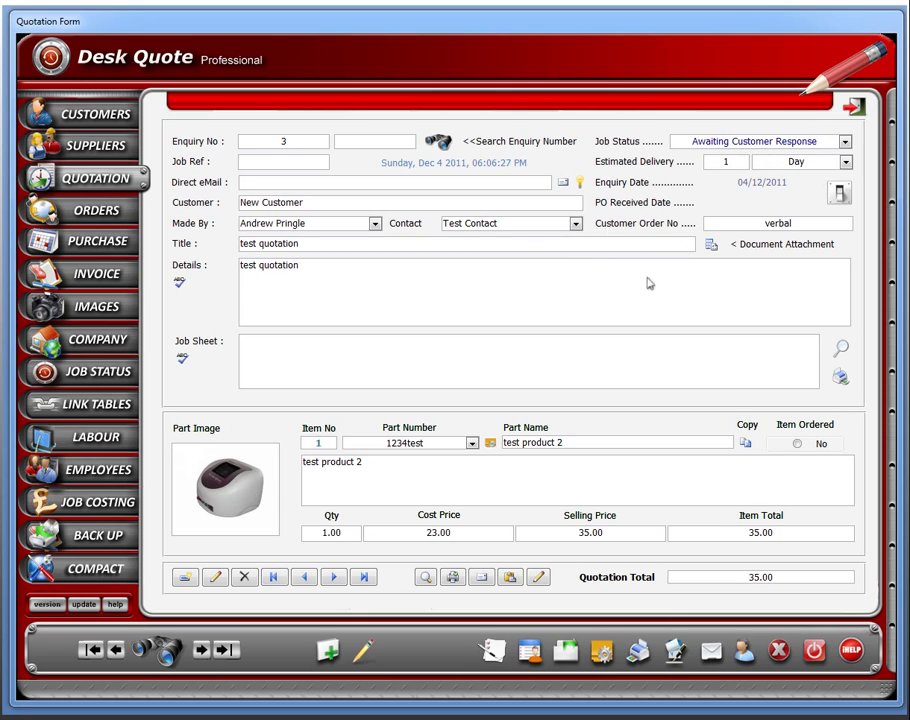
Change the quotation's job status to P O Received, confirming both prompts.
left_click(363, 651)
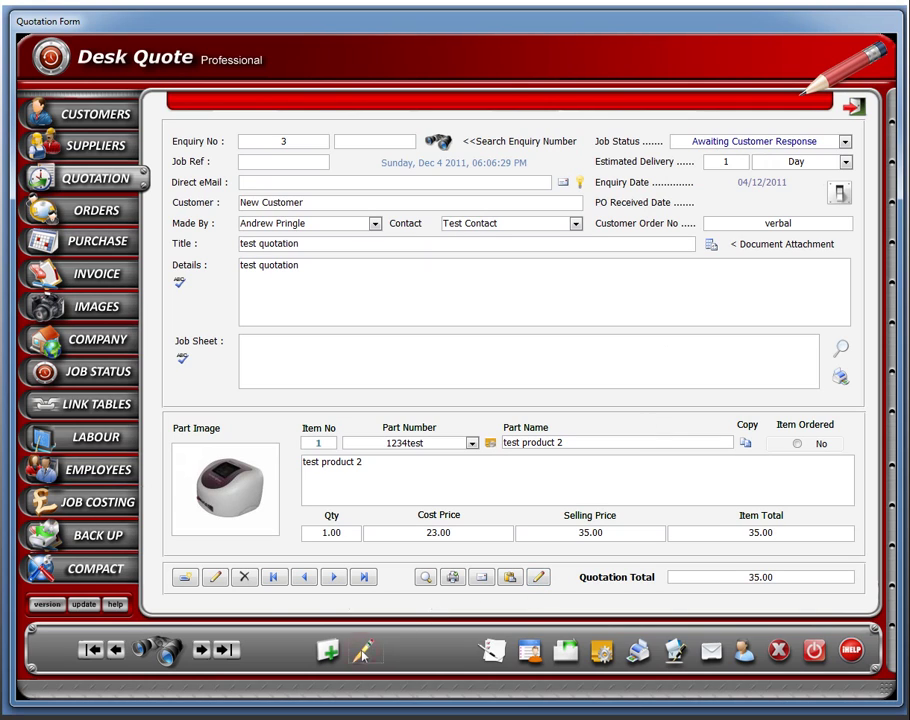
left_click(845, 142)
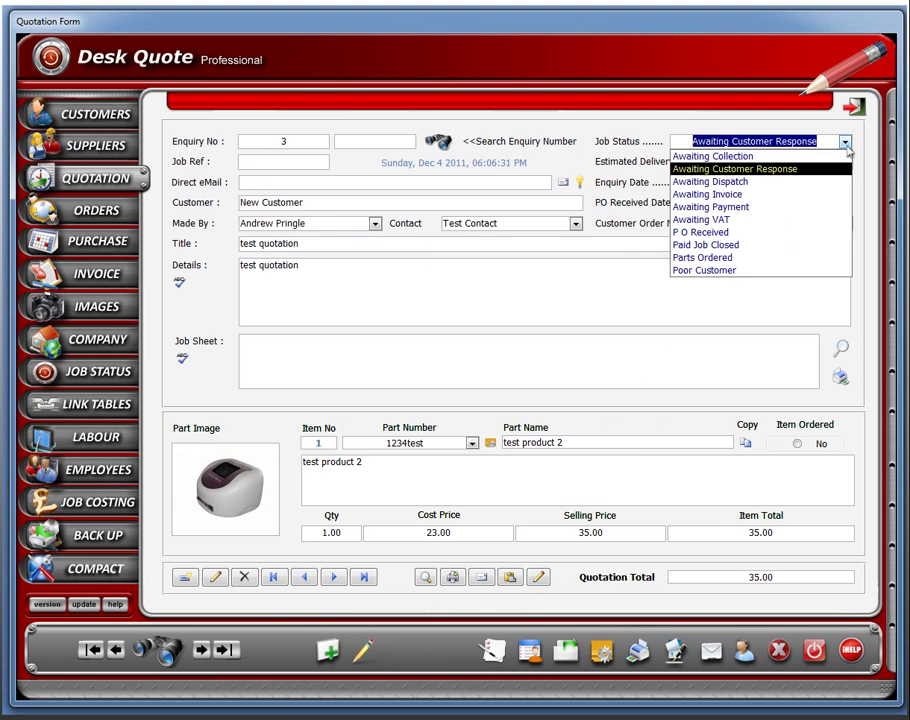
left_click(708, 233)
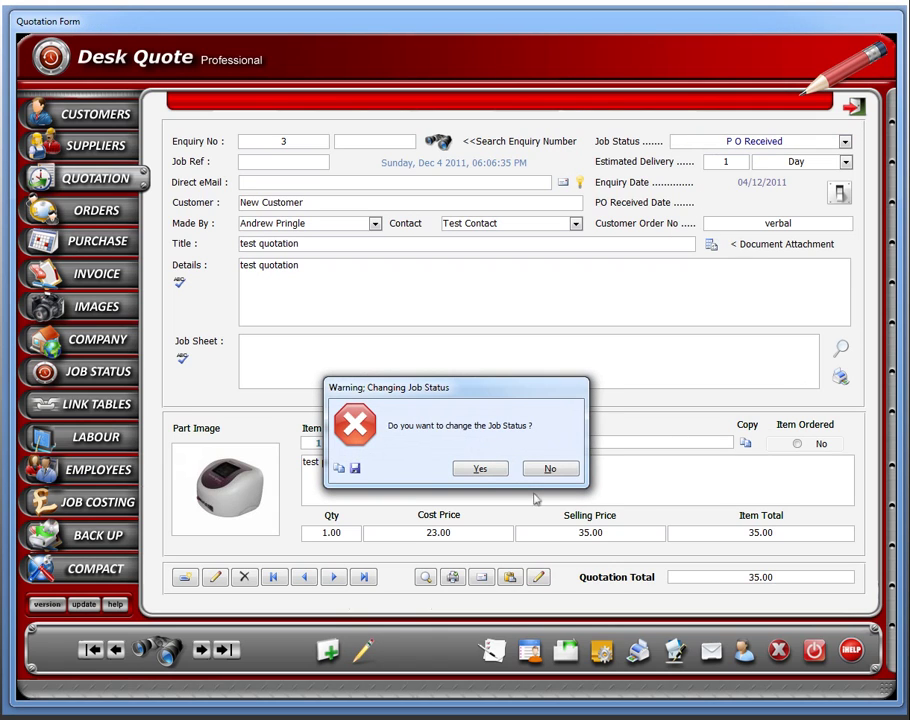
left_click(478, 469)
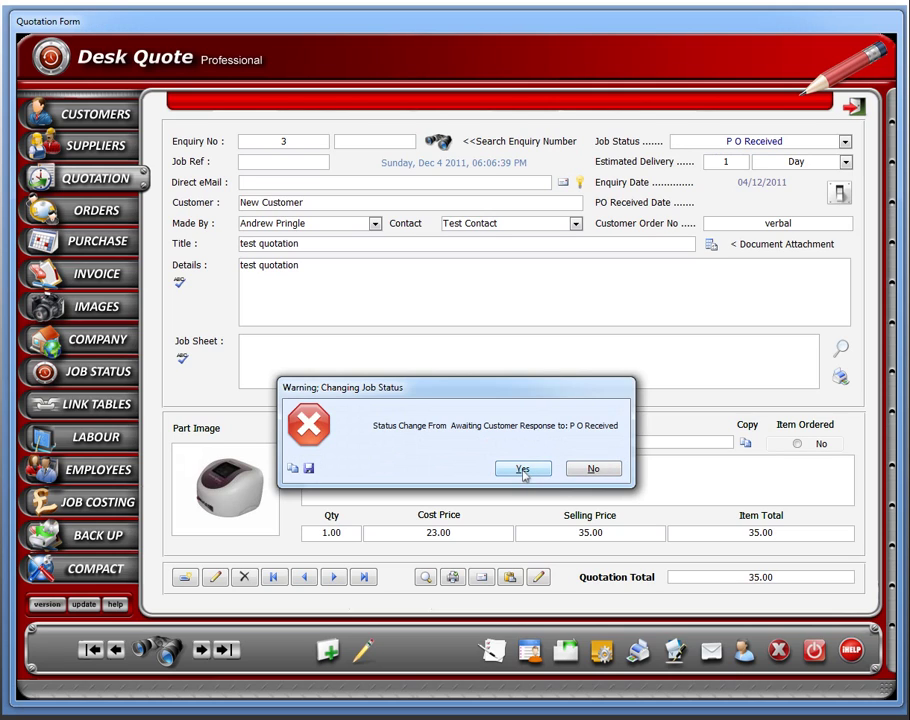
left_click(522, 470)
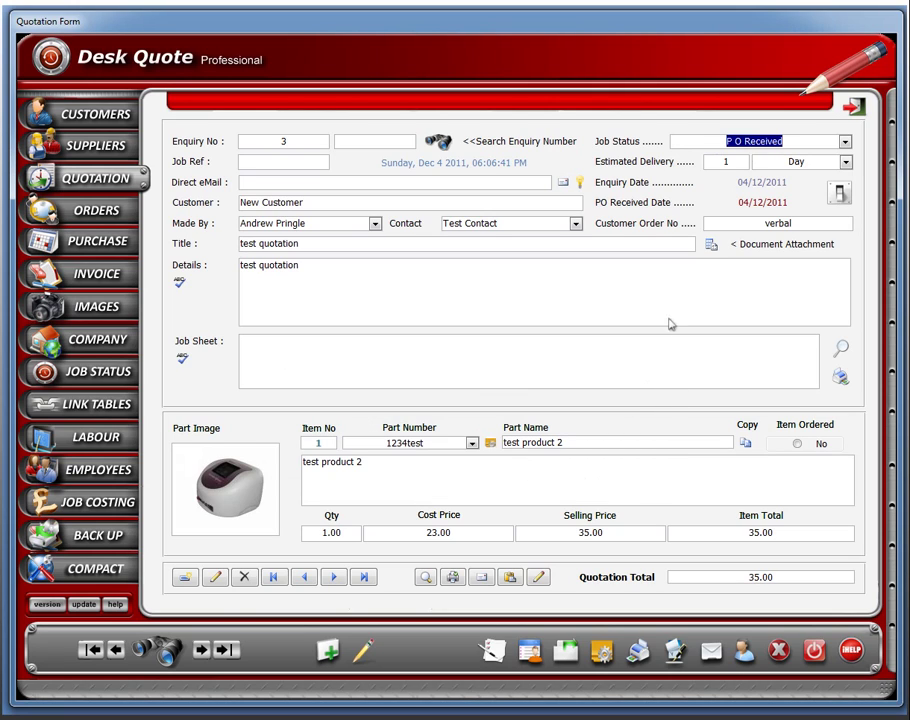
Replace 'verbal' in Customer Order No with the customer's order number.
left_click(797, 224)
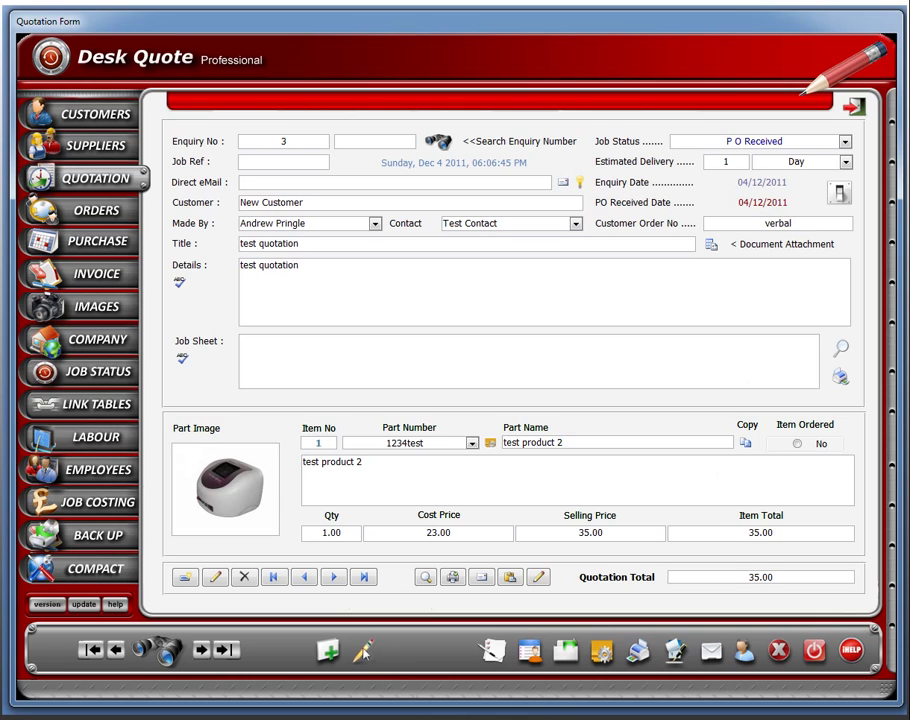
key("Tab")
left_click(803, 226)
double_click(805, 227)
type("23456")
left_click(754, 285)
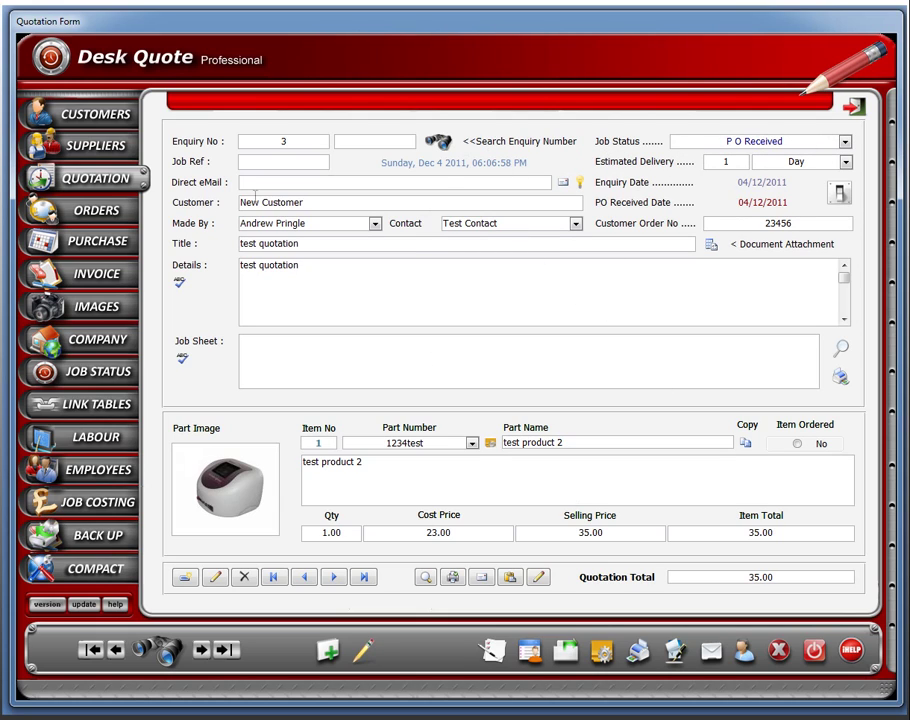
left_click(97, 215)
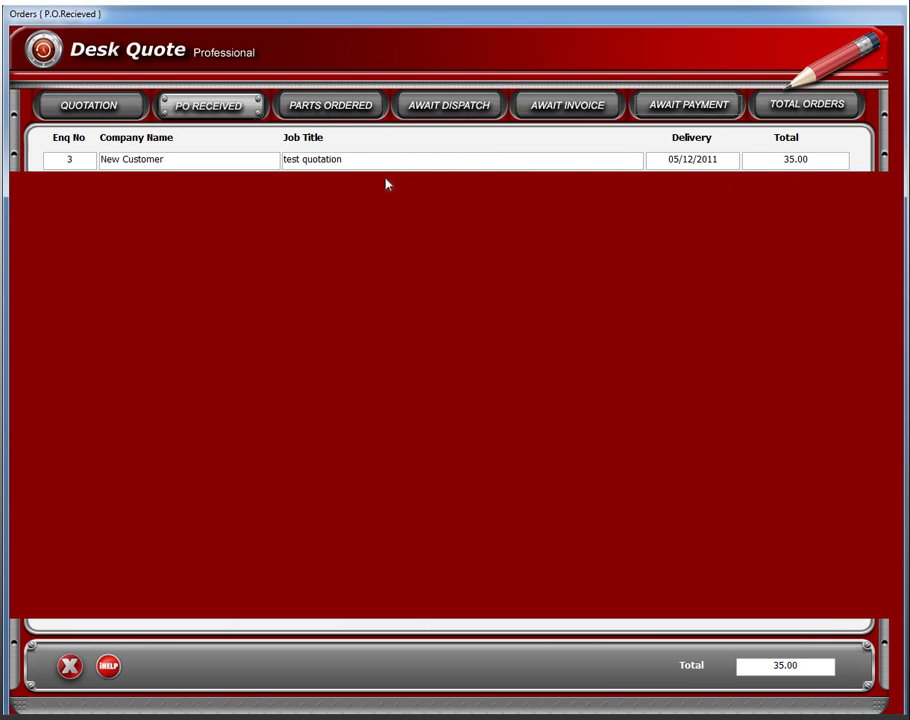
Move enquiry 3 to Parts Ordered and decline to print a job sheet.
double_click(320, 161)
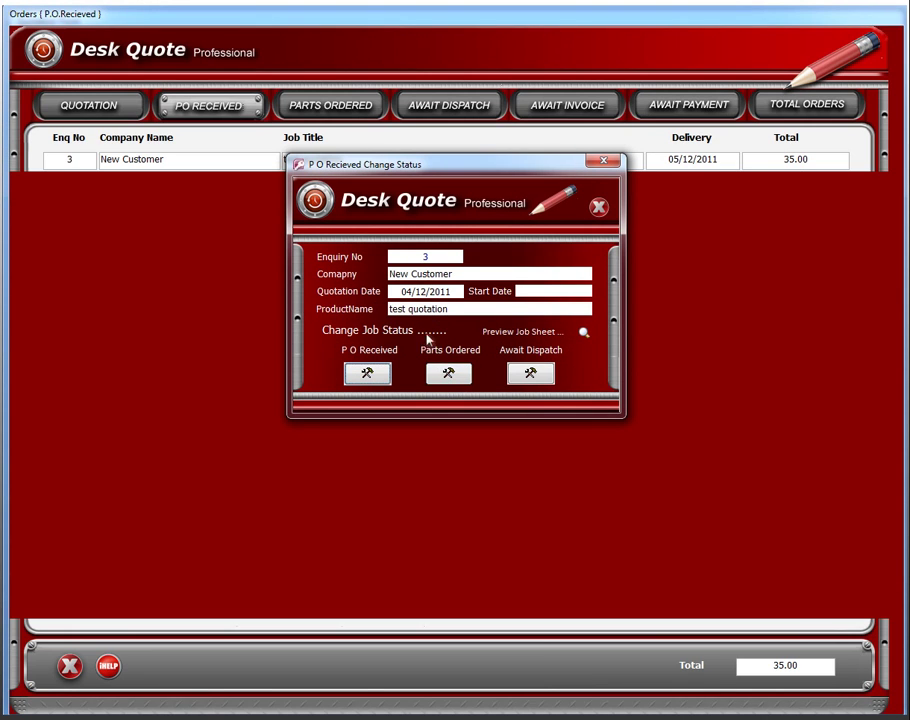
left_click(448, 374)
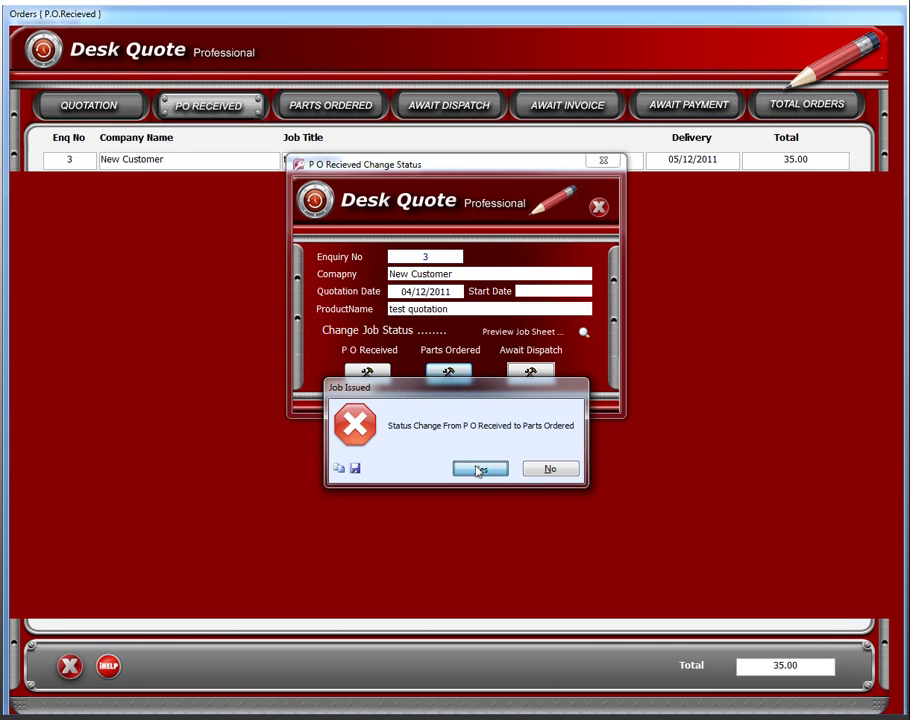
left_click(480, 469)
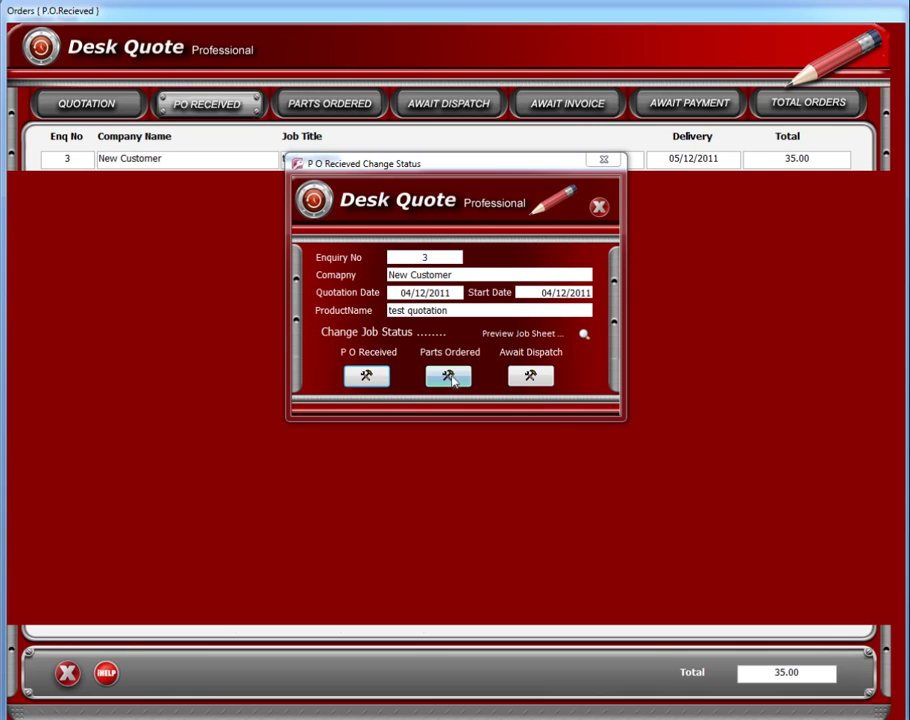
left_click(450, 376)
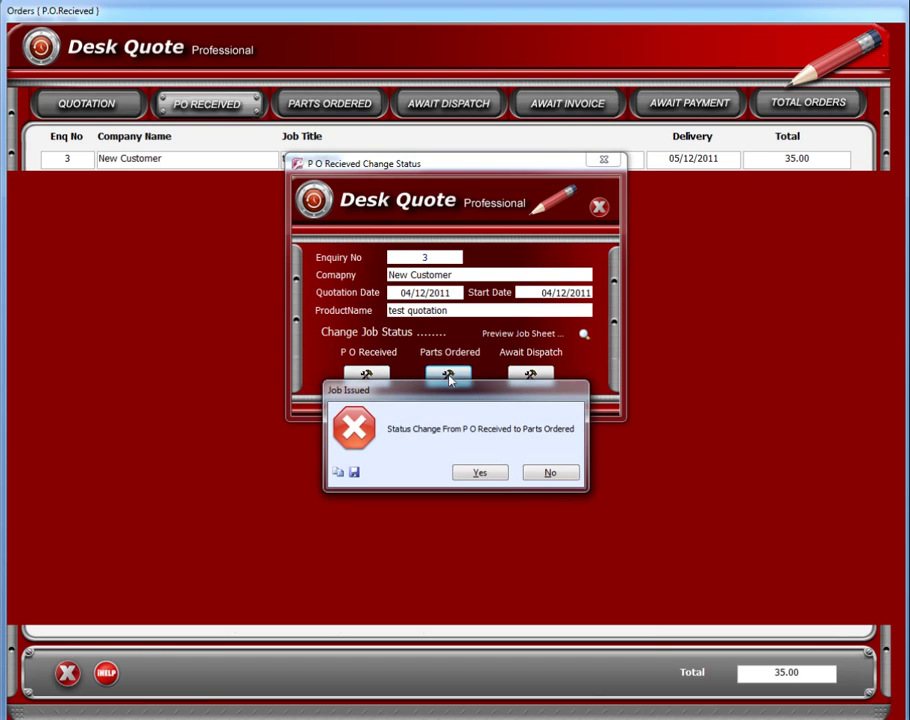
left_click(491, 474)
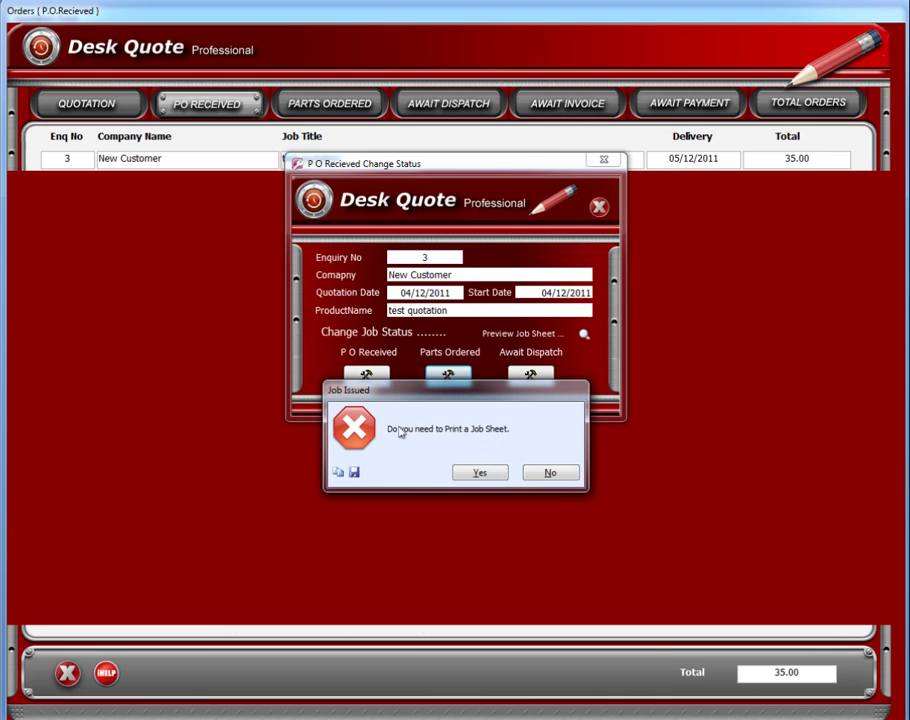
left_click(561, 474)
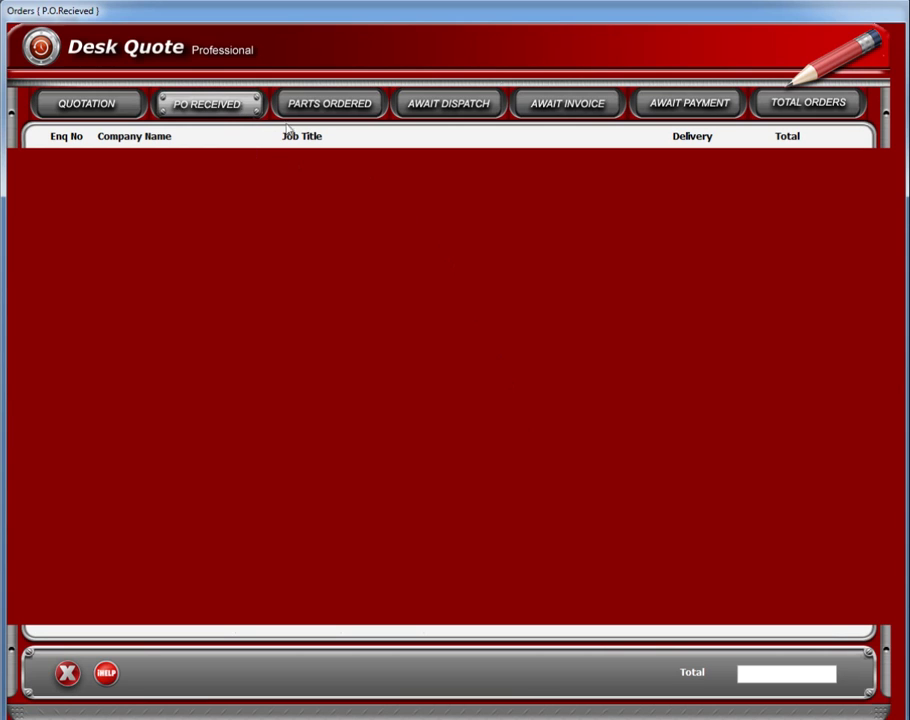
Move enquiry 3 from Parts Ordered to Awaiting Dispatch.
left_click(334, 106)
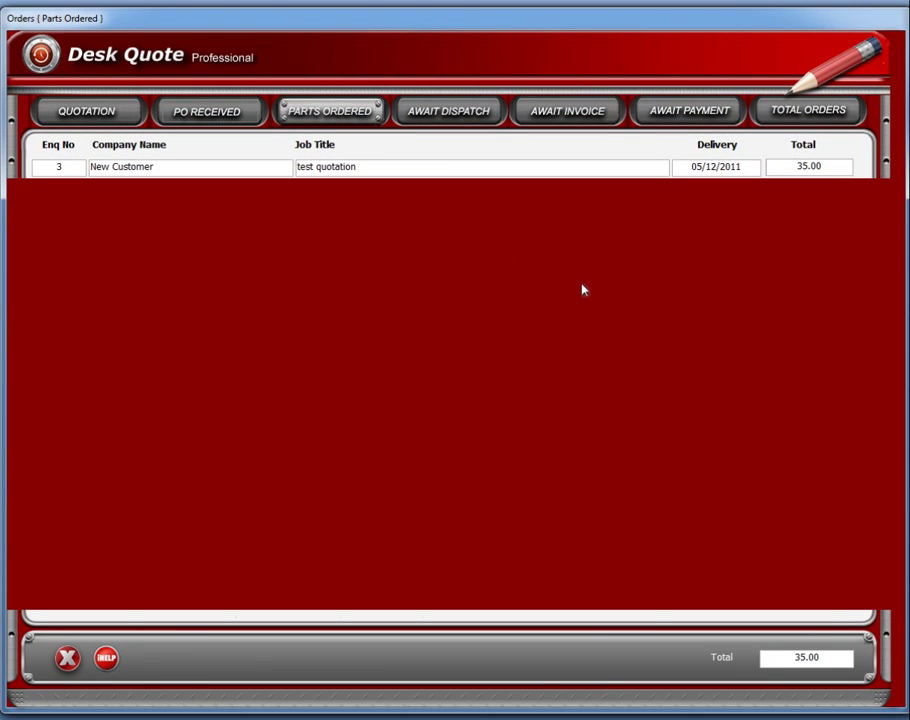
double_click(365, 166)
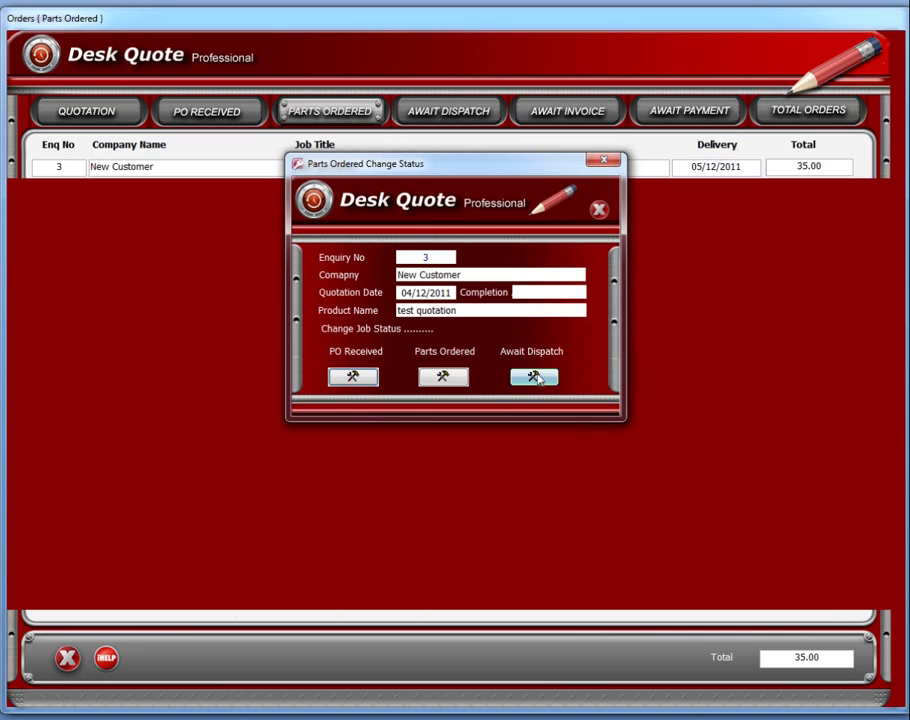
left_click(537, 377)
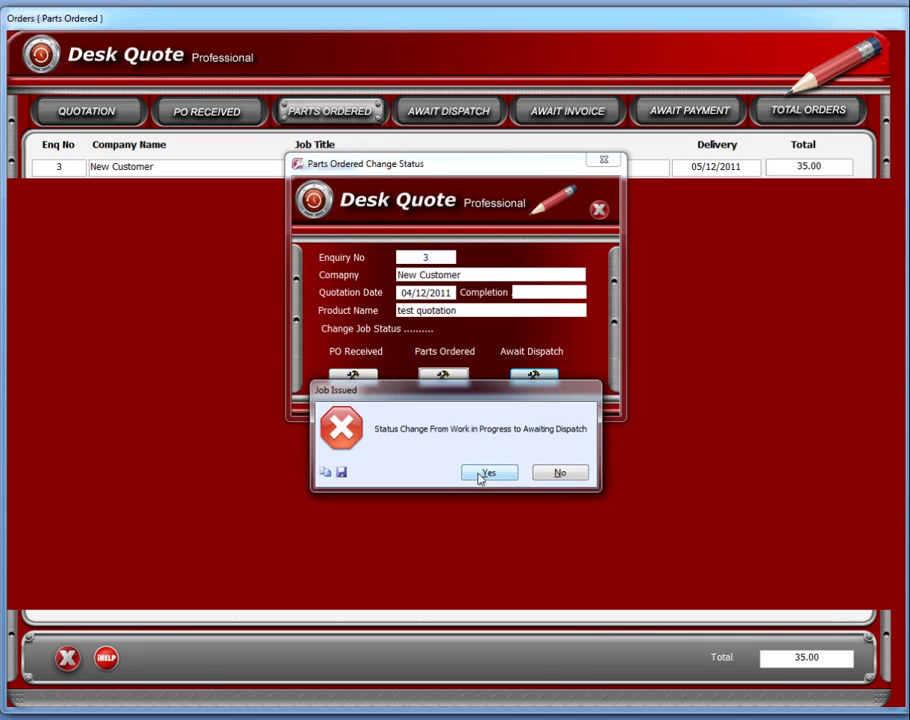
left_click(482, 474)
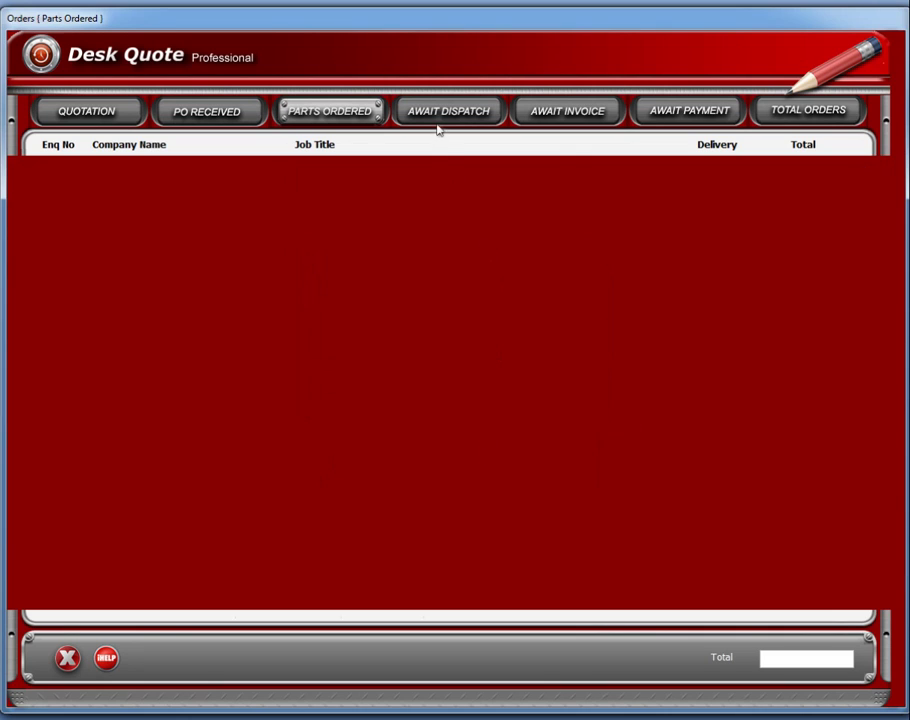
Preview enquiry 3's delivery note from the Awaiting Dispatch list, then close it.
left_click(437, 114)
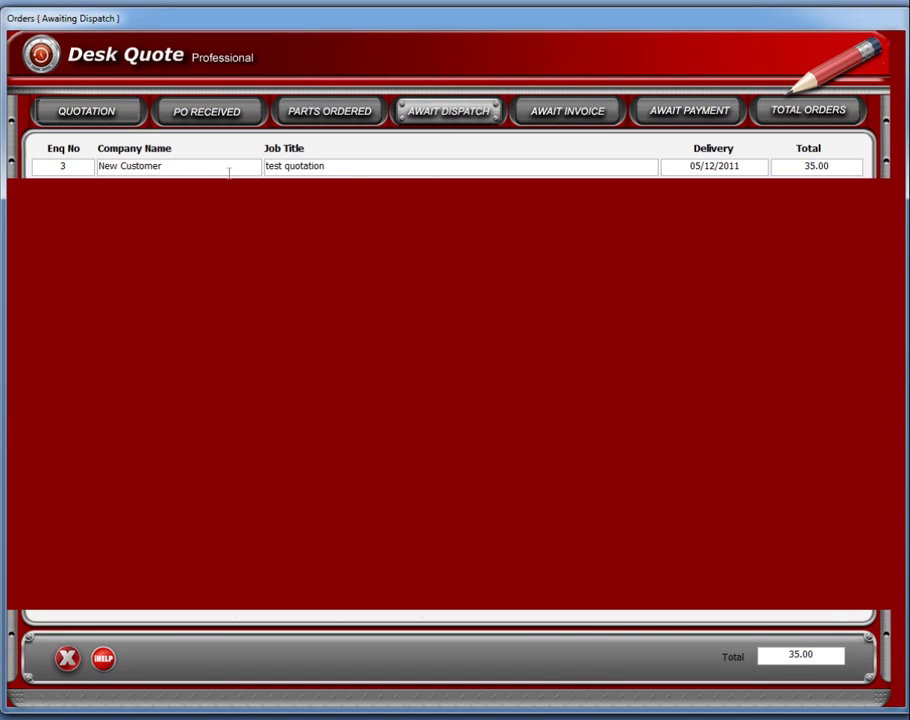
double_click(355, 168)
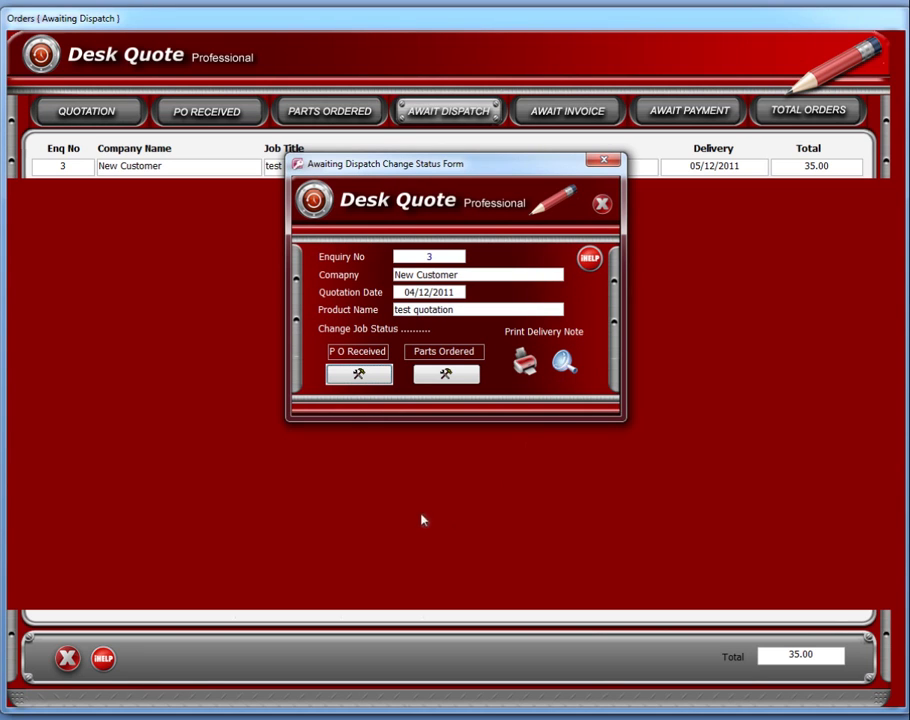
left_click(564, 361)
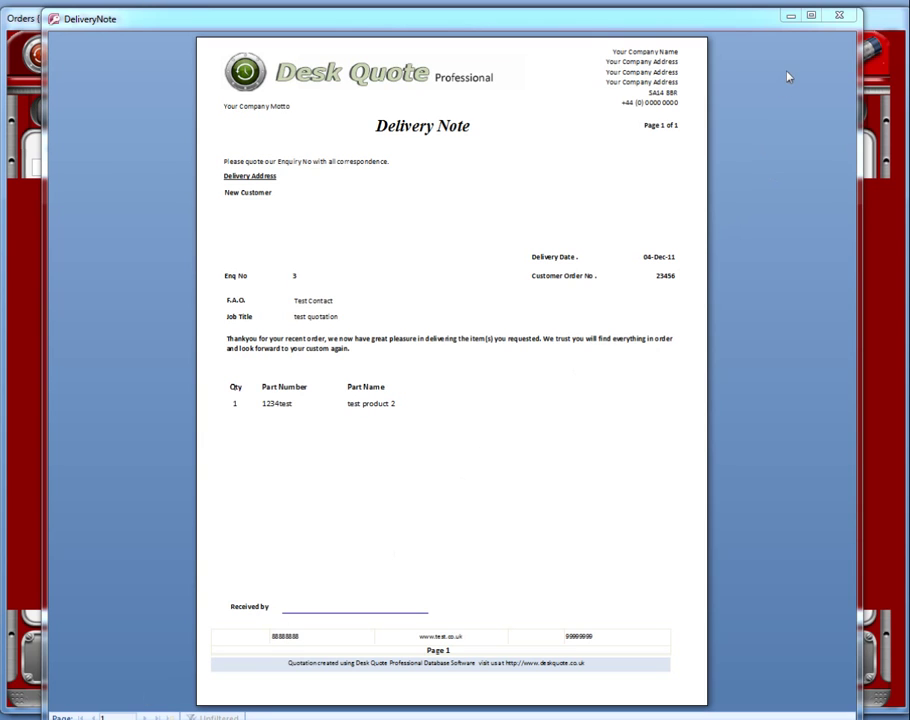
left_click(839, 15)
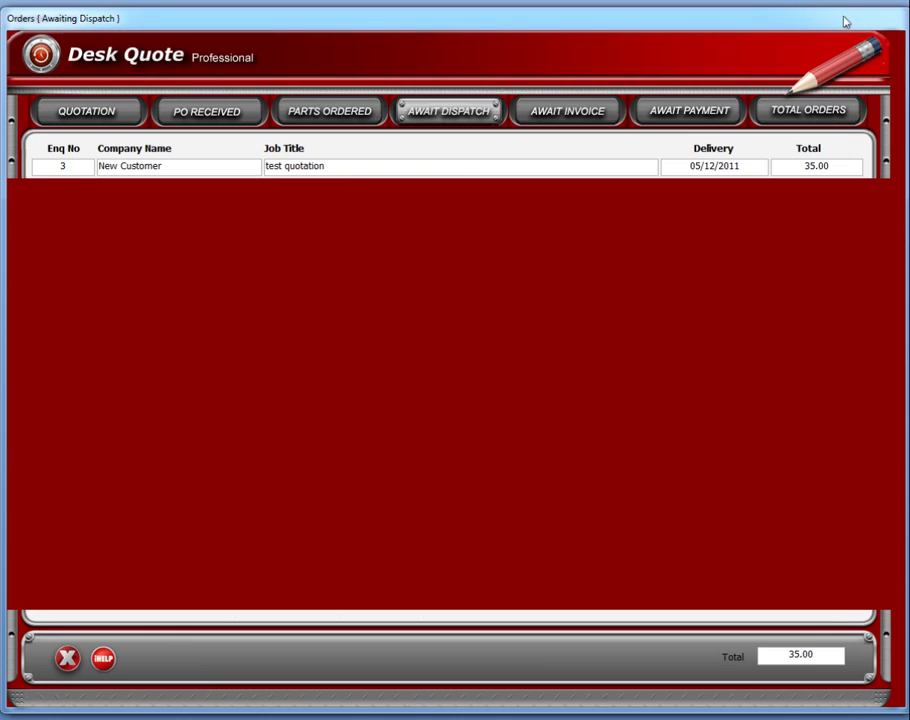
Move enquiry 3 from Awaiting Dispatch to Awaiting Invoice without a delivery note, and list orders awaiting invoice.
double_click(440, 174)
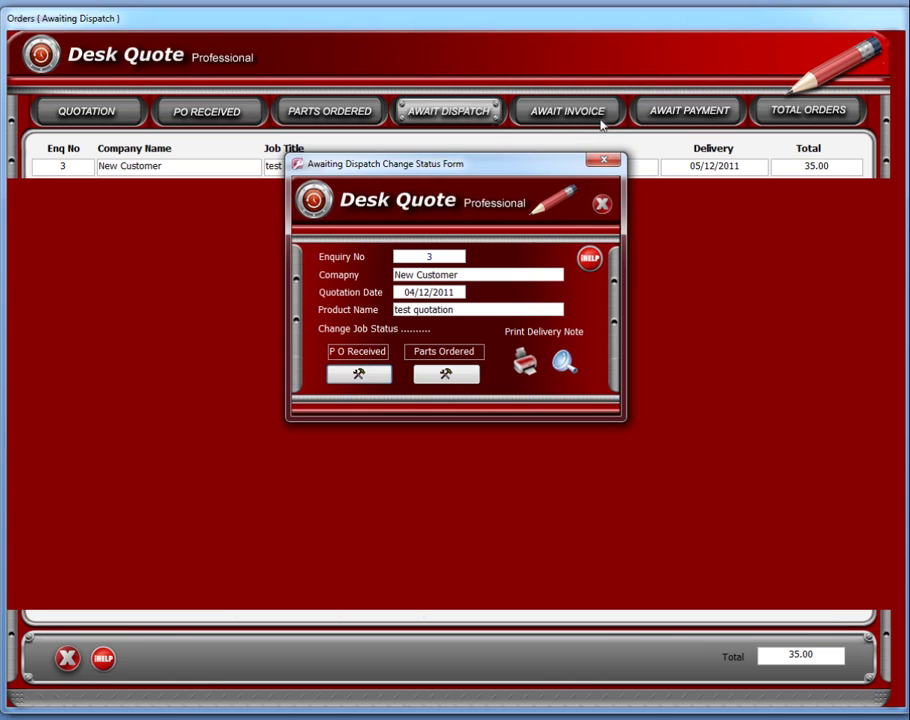
left_click(527, 368)
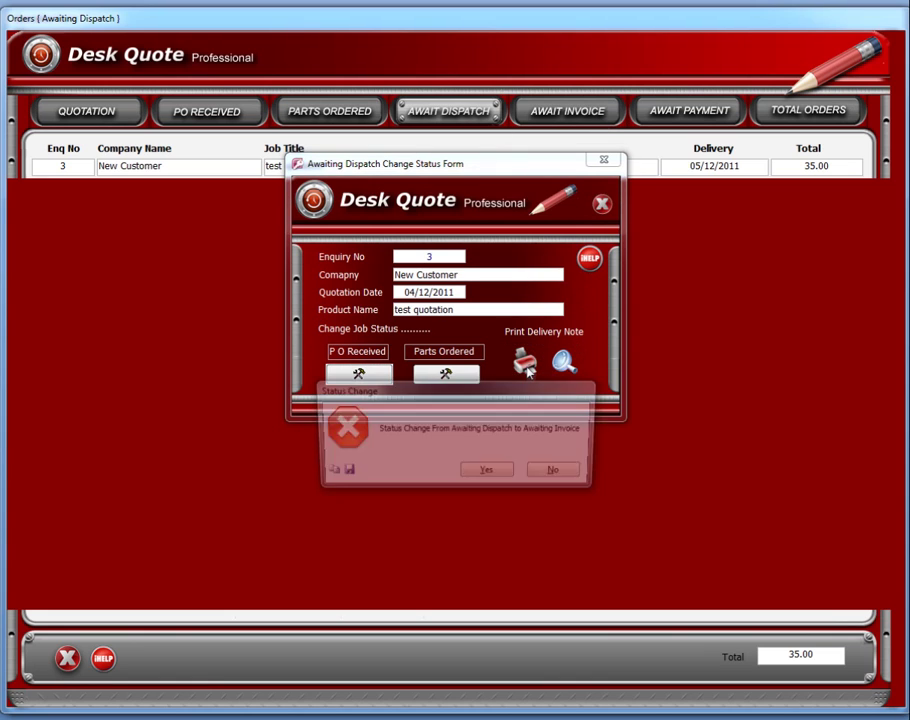
left_click(487, 473)
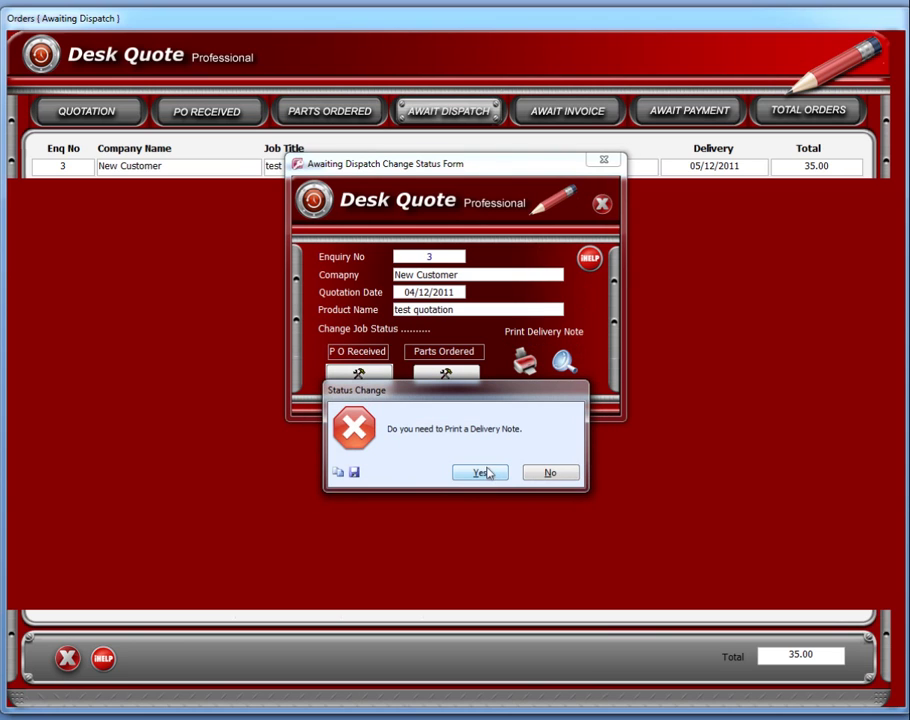
left_click(546, 472)
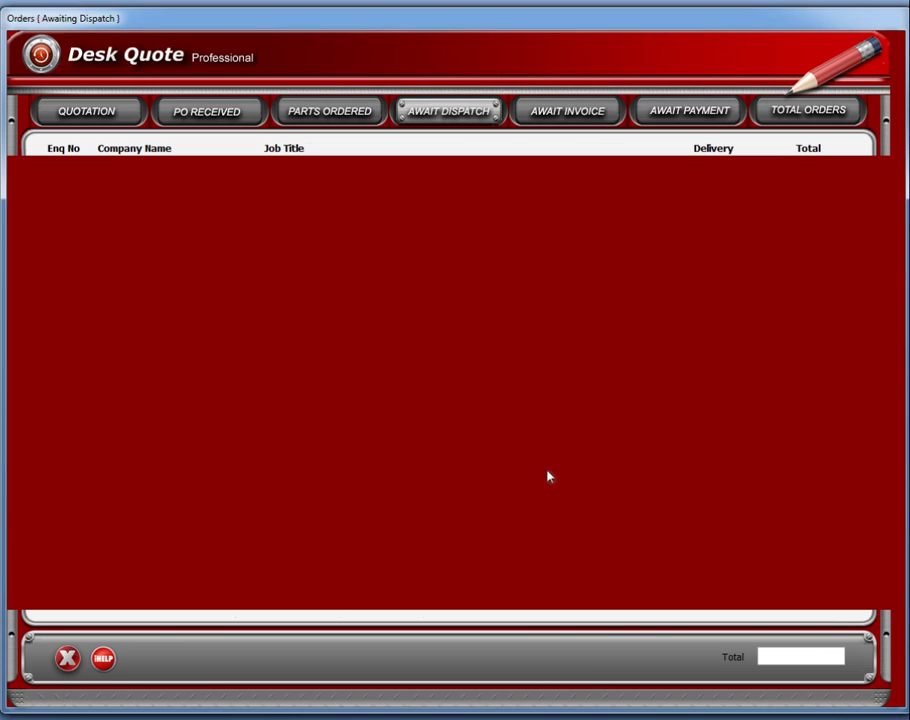
left_click(587, 114)
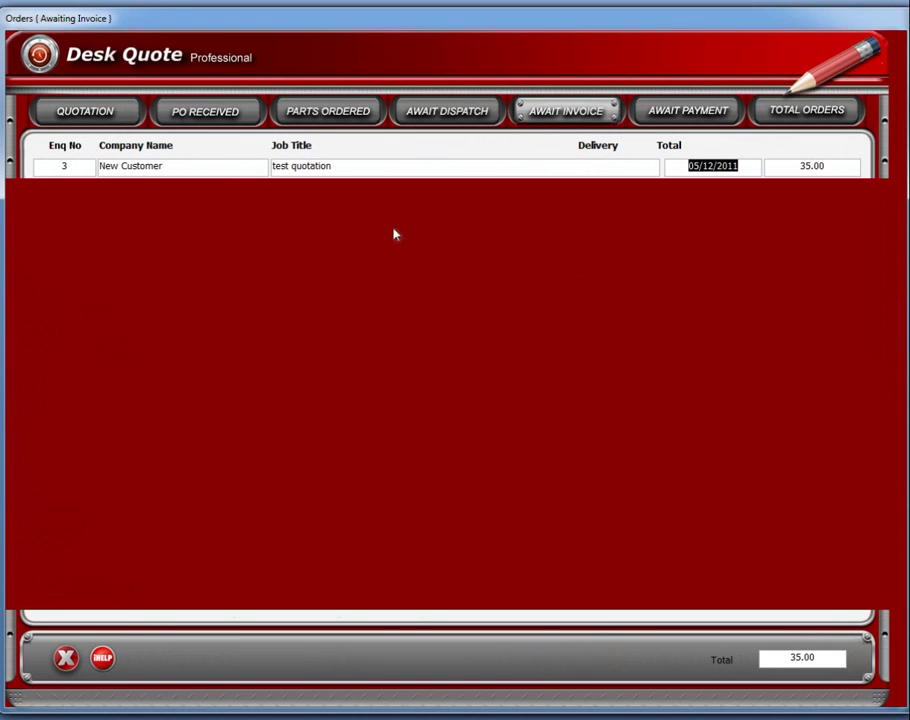
Issue a new invoice number for enquiry 3, dated 5 December 2011.
double_click(407, 166)
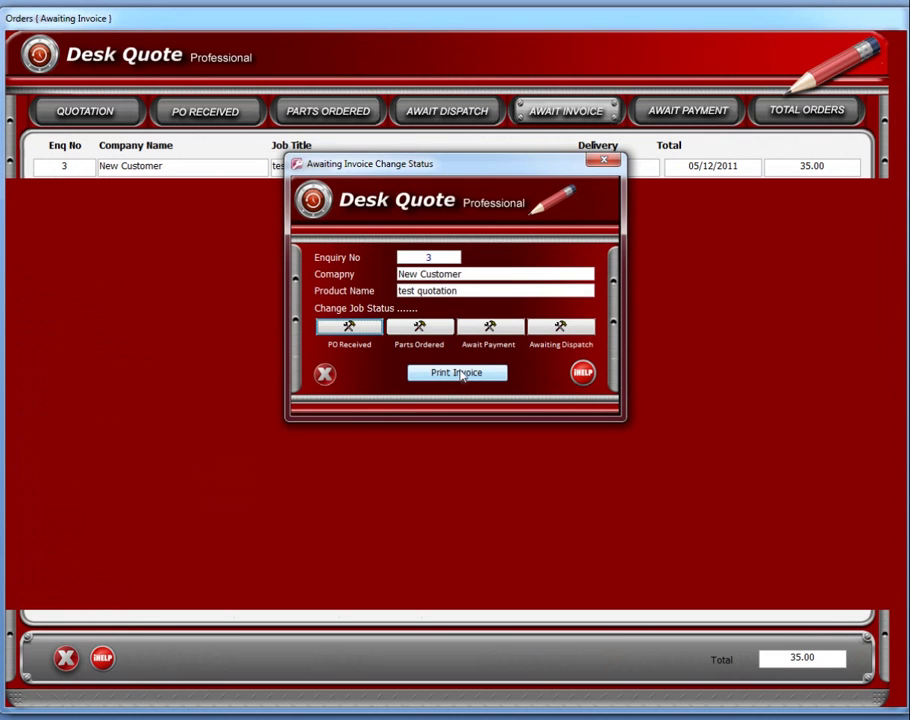
left_click(459, 373)
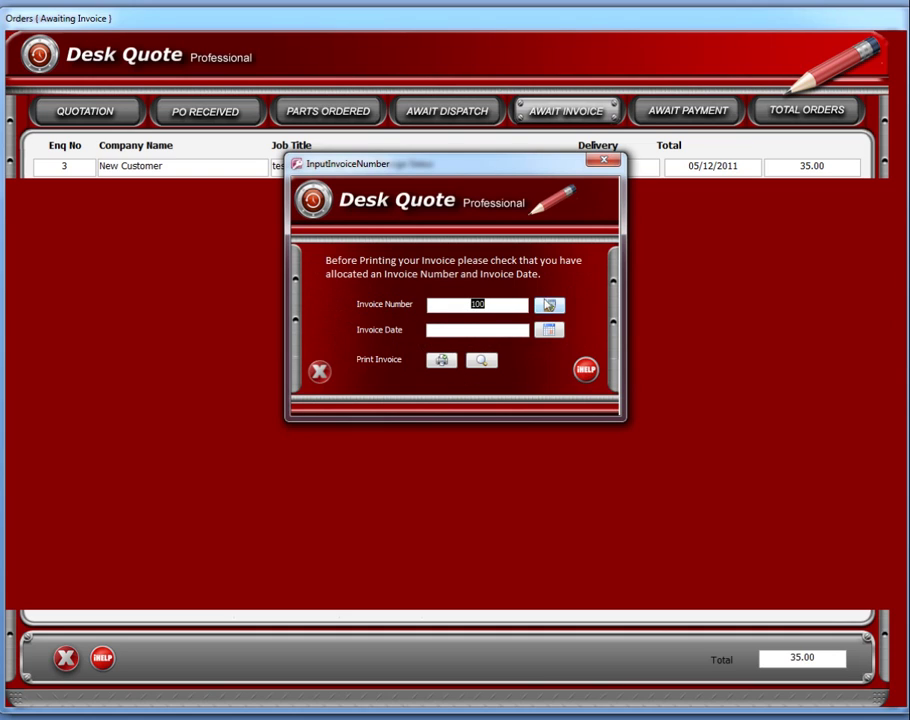
left_click(548, 305)
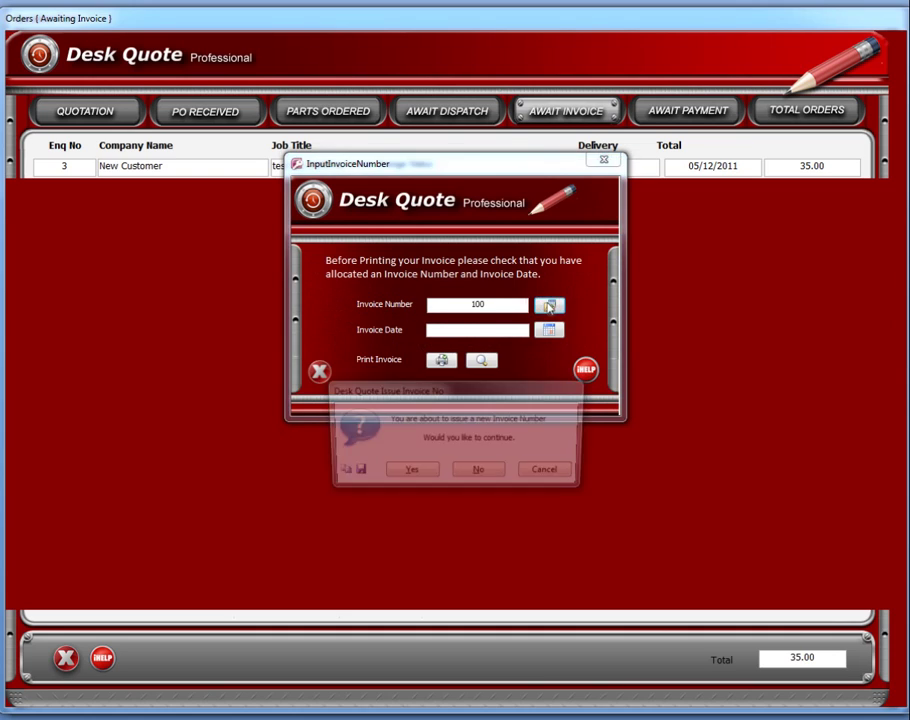
left_click(407, 472)
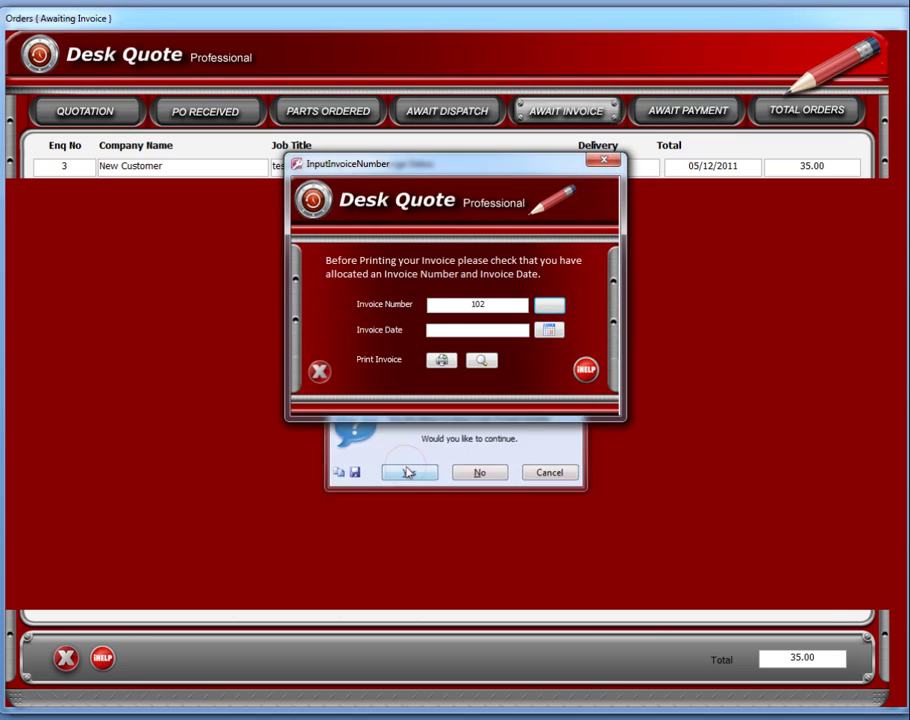
left_click(549, 330)
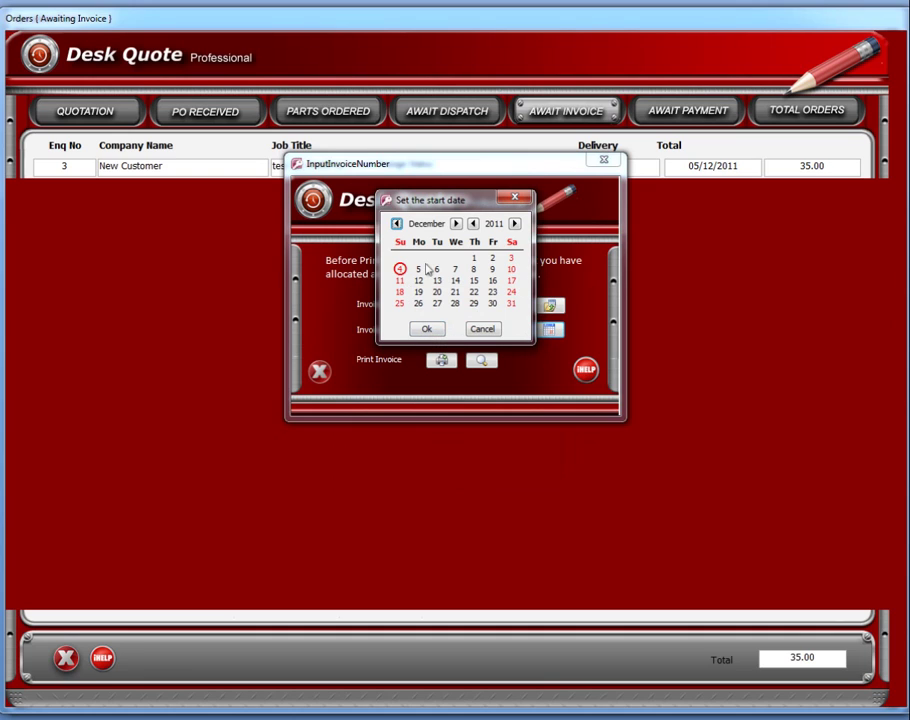
left_click(418, 269)
left_click(427, 333)
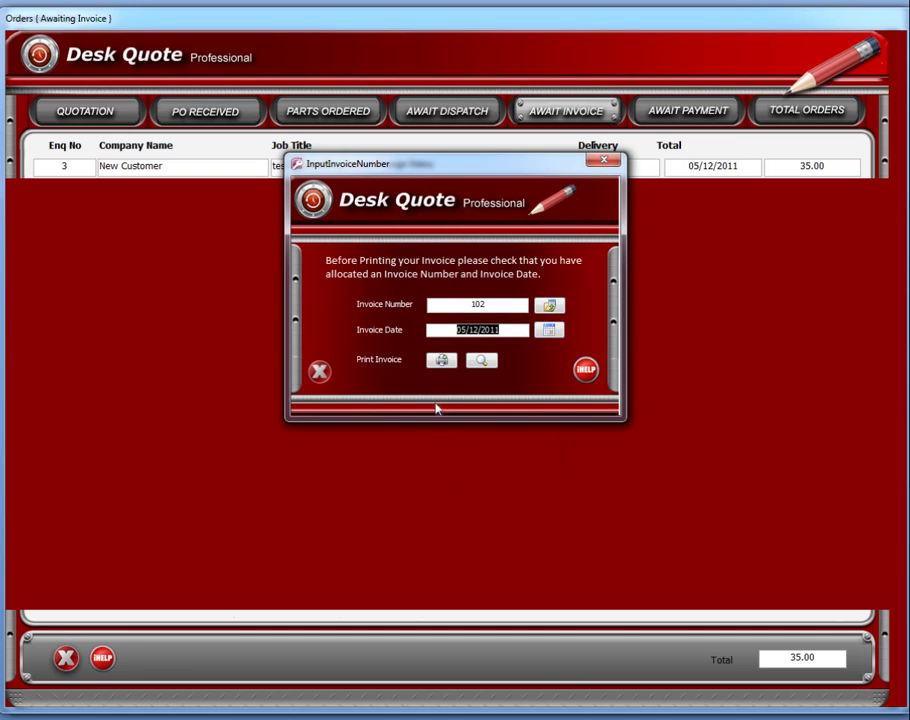
Preview the invoice, close the preview and status dialog, and return to the quotation.
left_click(479, 361)
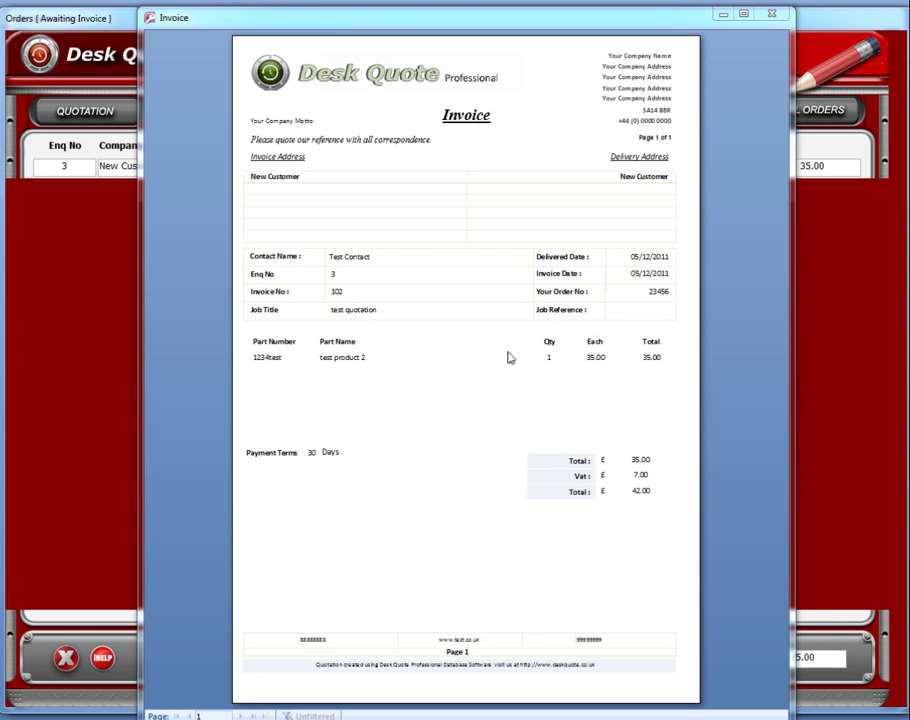
left_click(773, 15)
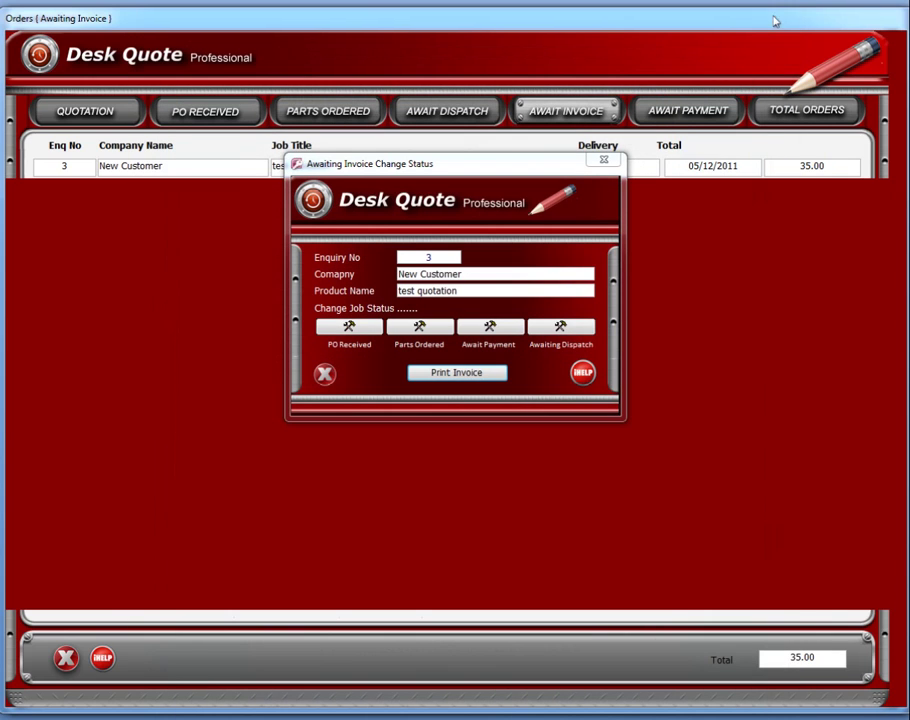
left_click(603, 160)
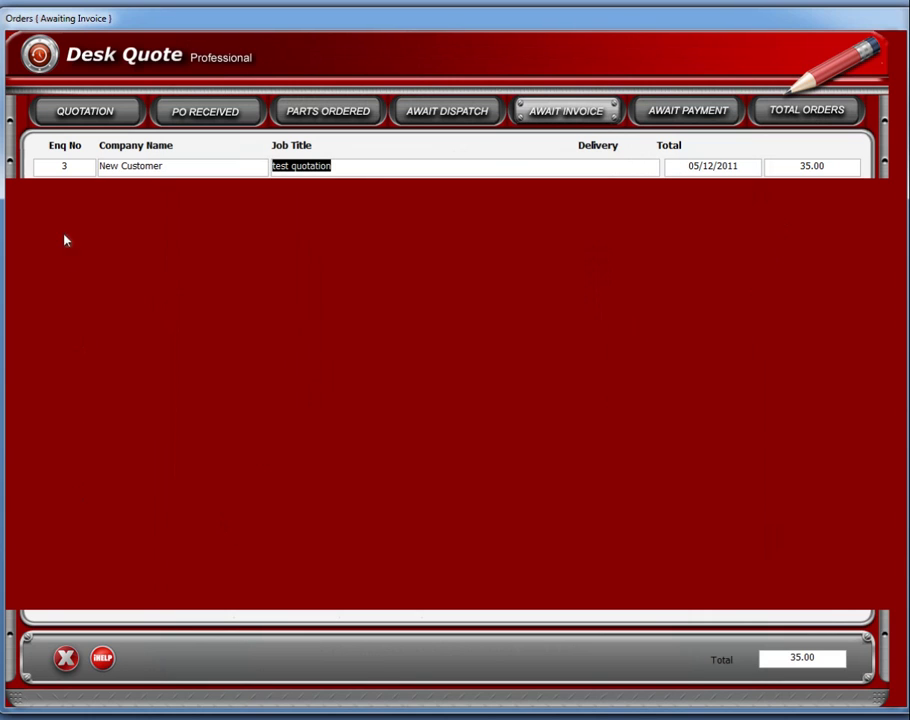
left_click(80, 116)
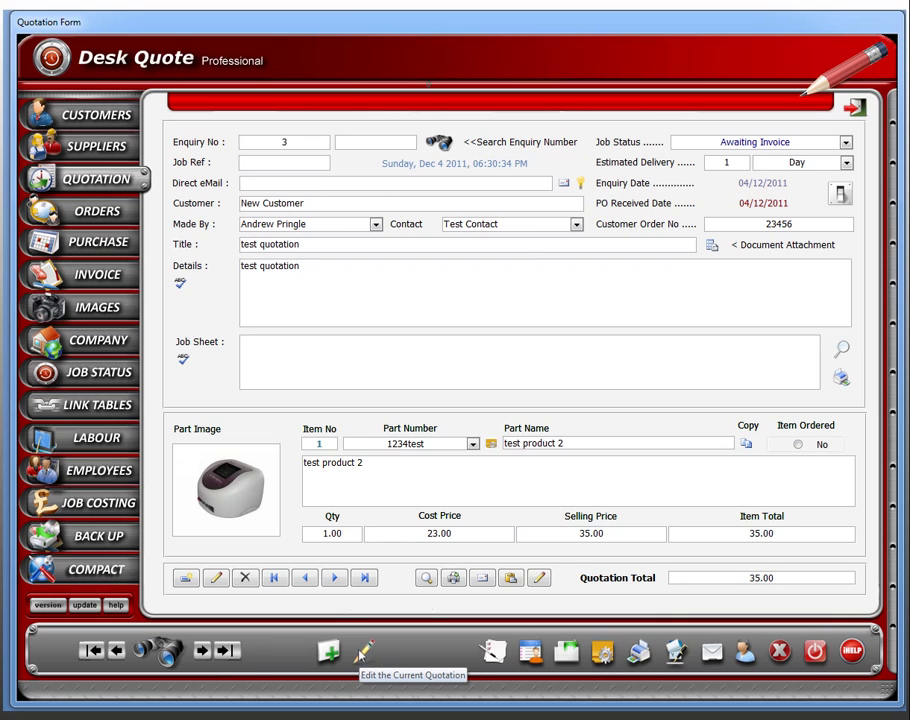
Paste the customer's e-mail address into the Direct eMail field of enquiry 3's quotation.
left_click(363, 651)
left_click(300, 187)
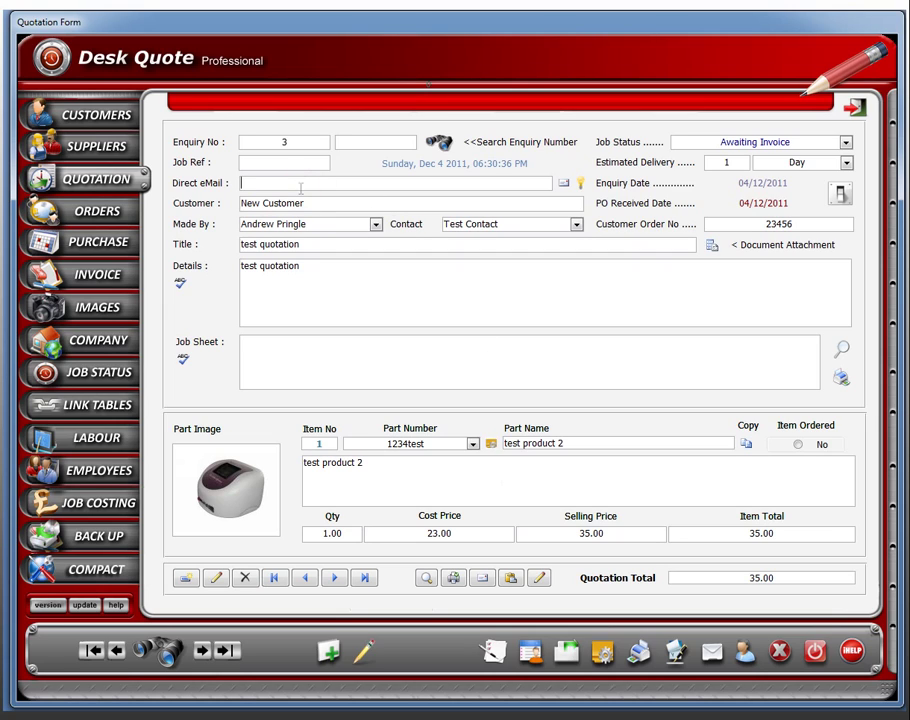
right_click(297, 182)
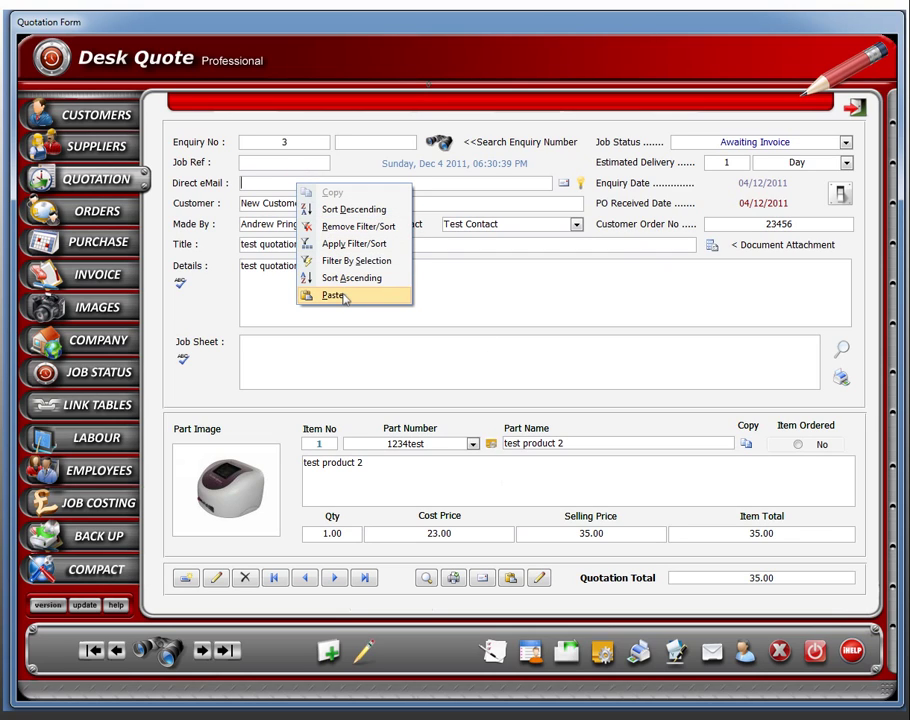
left_click(333, 296)
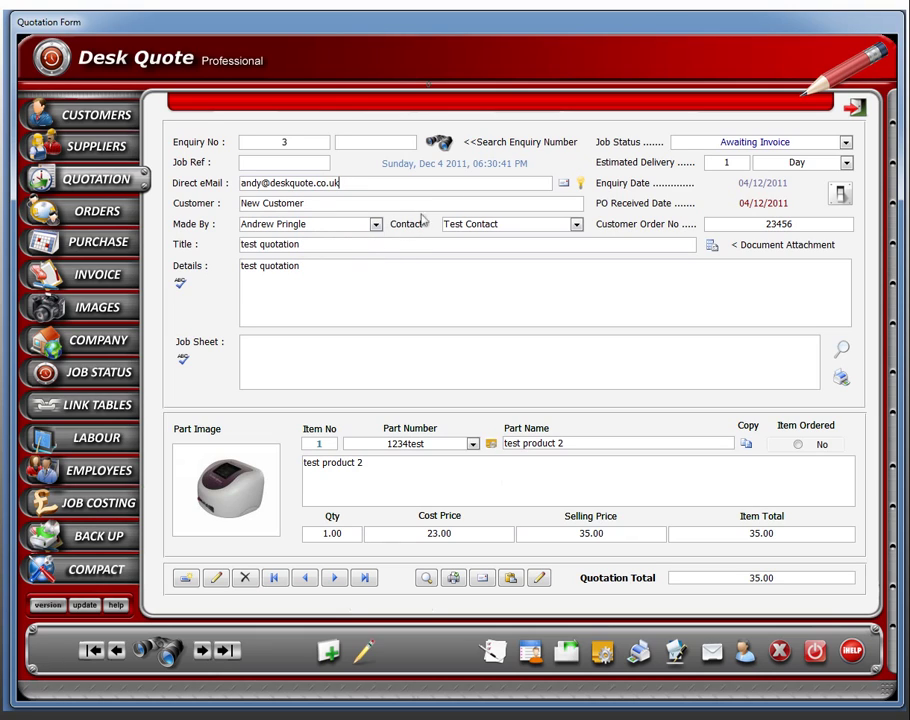
E-mail the quotation as DetailedQuotation.pdf to the customer under 'test quotation' and send it.
left_click(564, 184)
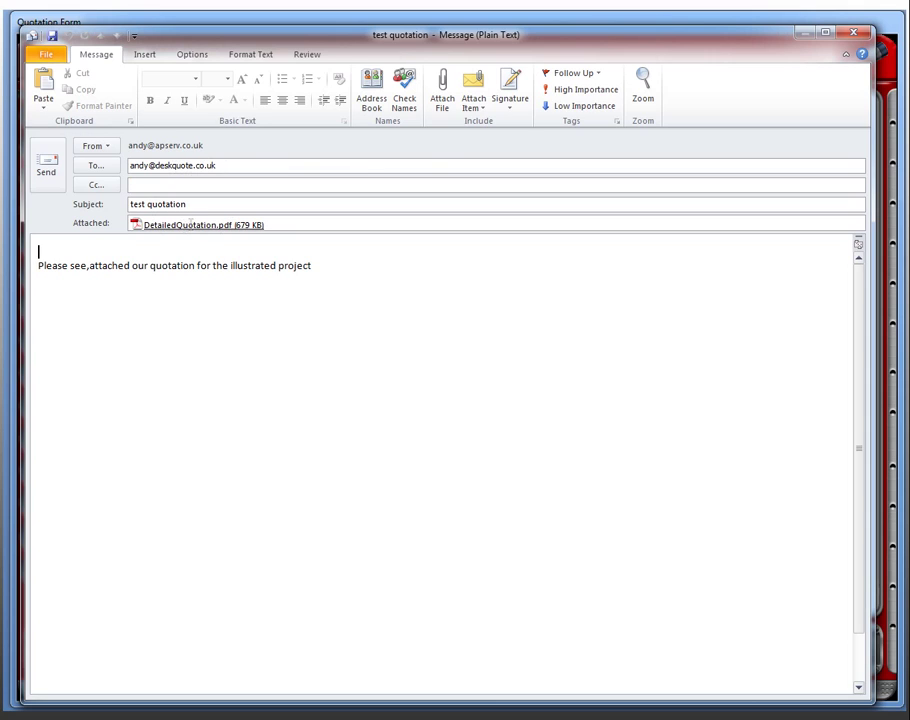
left_click(48, 166)
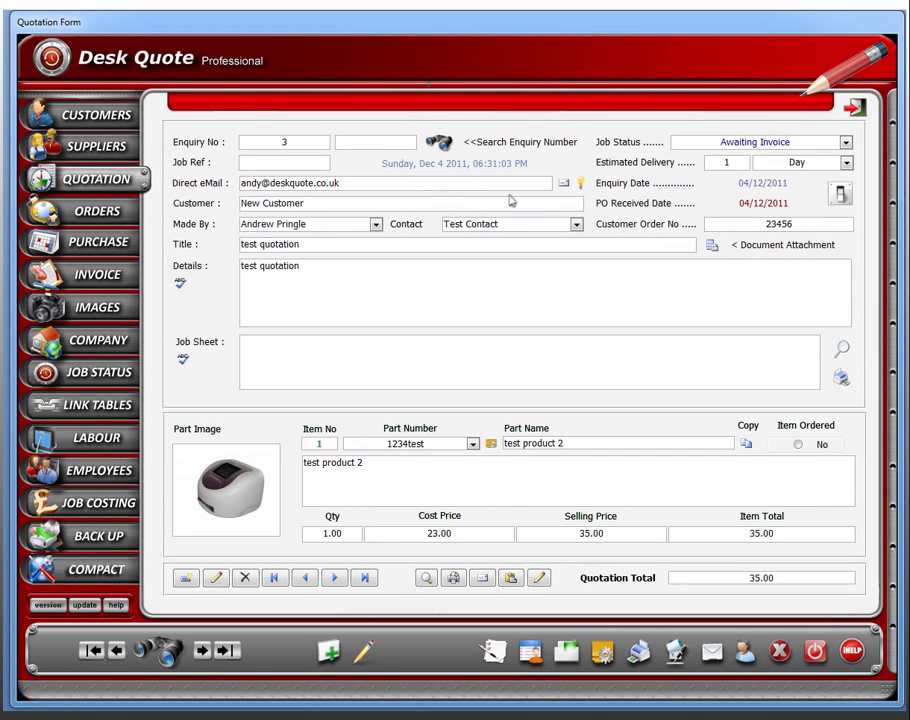
Create an Outlook message to the customer with invoice 102 attached as Invoice.pdf.
left_click(108, 277)
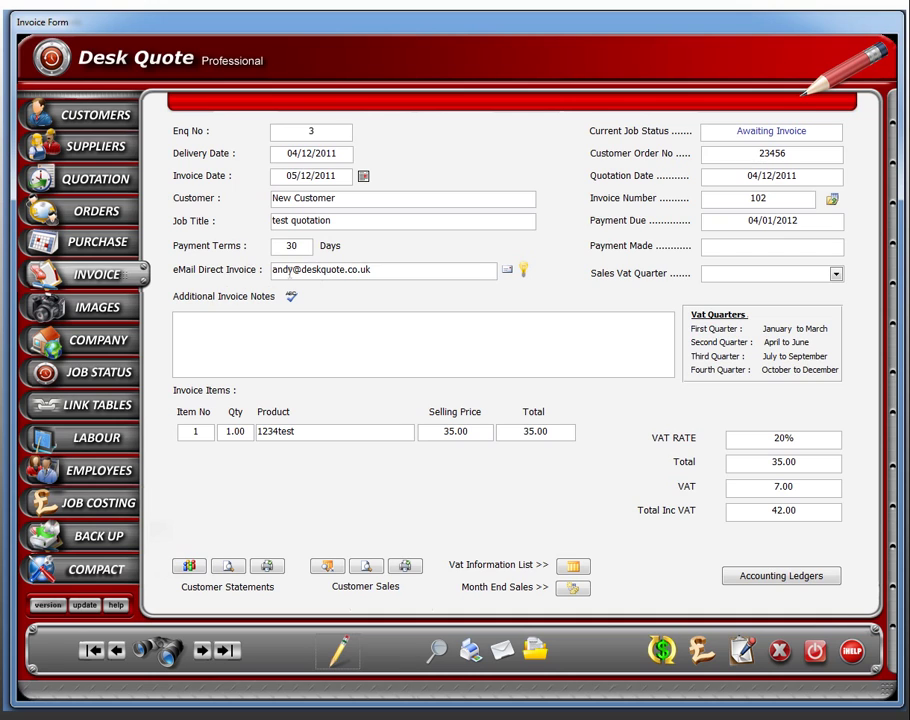
left_click(507, 268)
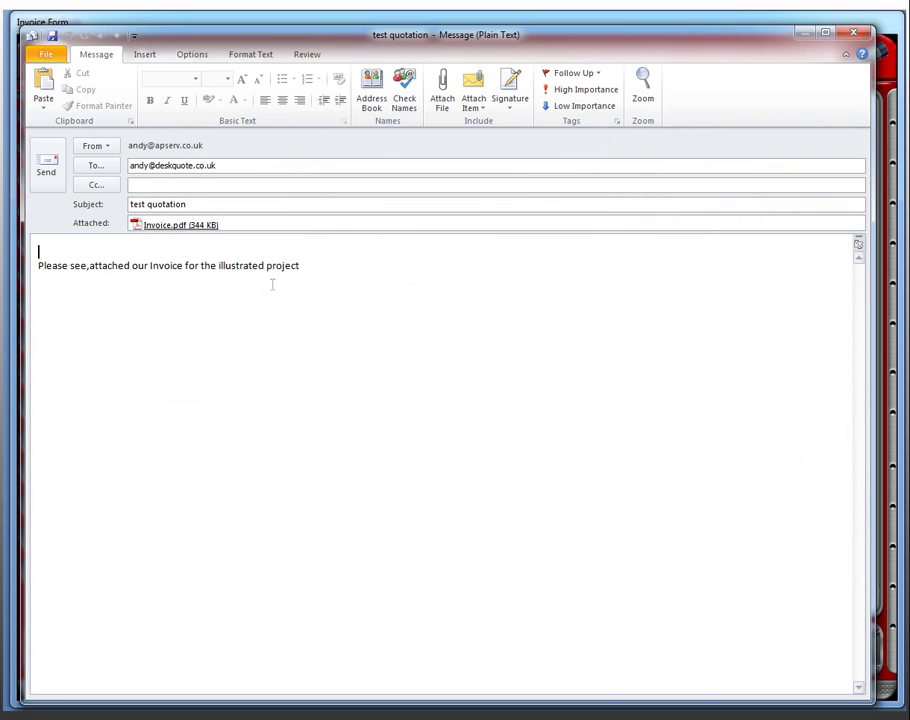
Send the invoice 102 e-mail carrying Invoice.pdf to the customer.
left_click(46, 165)
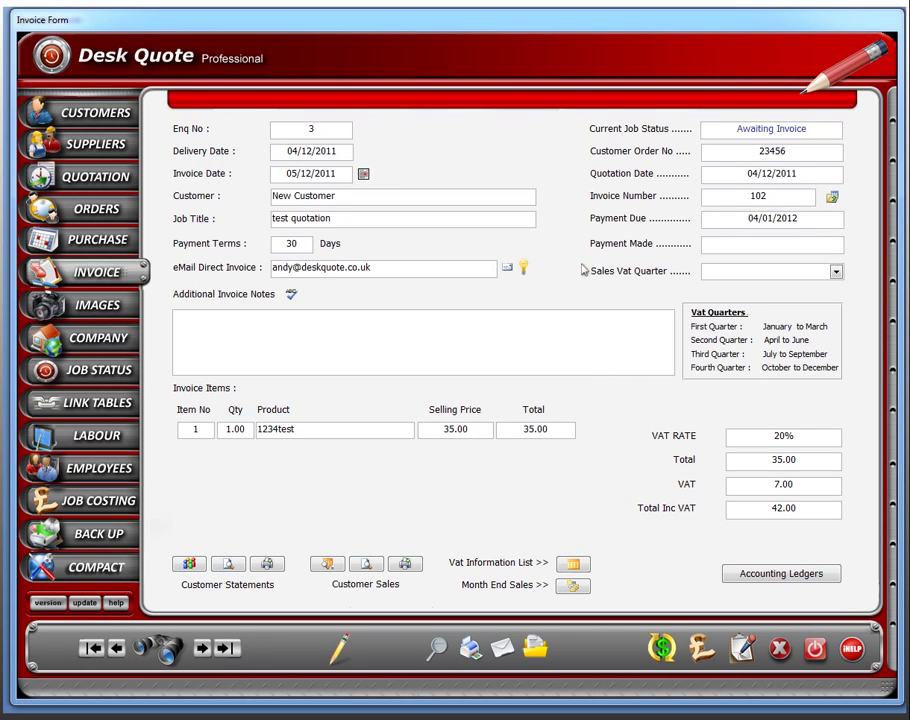
Browse the customers, suppliers, quotation, products and invoice records, ending on the empty PO Received list.
left_click(100, 114)
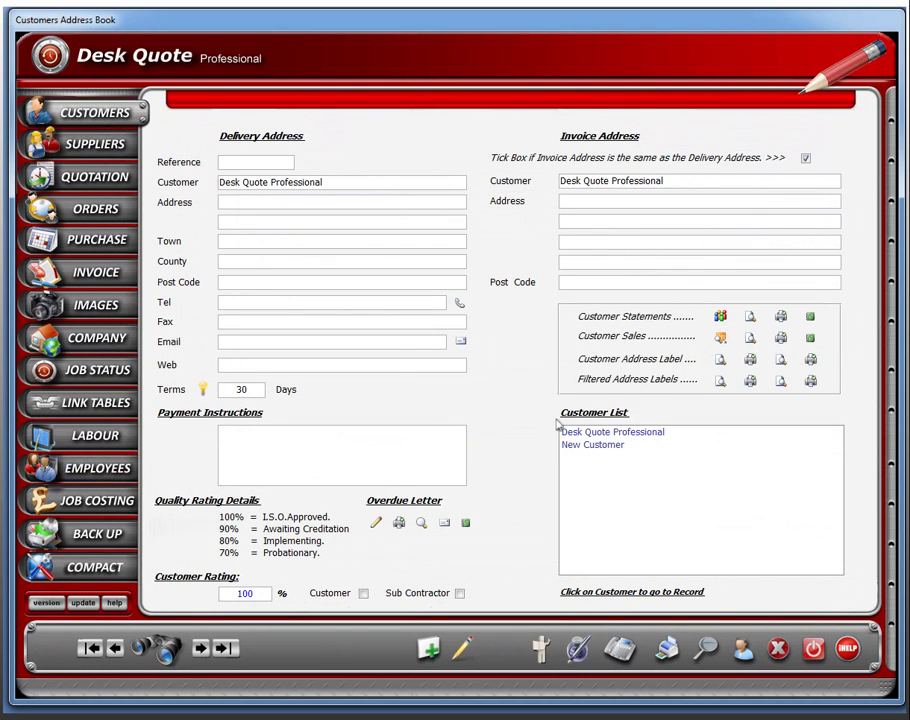
left_click(97, 144)
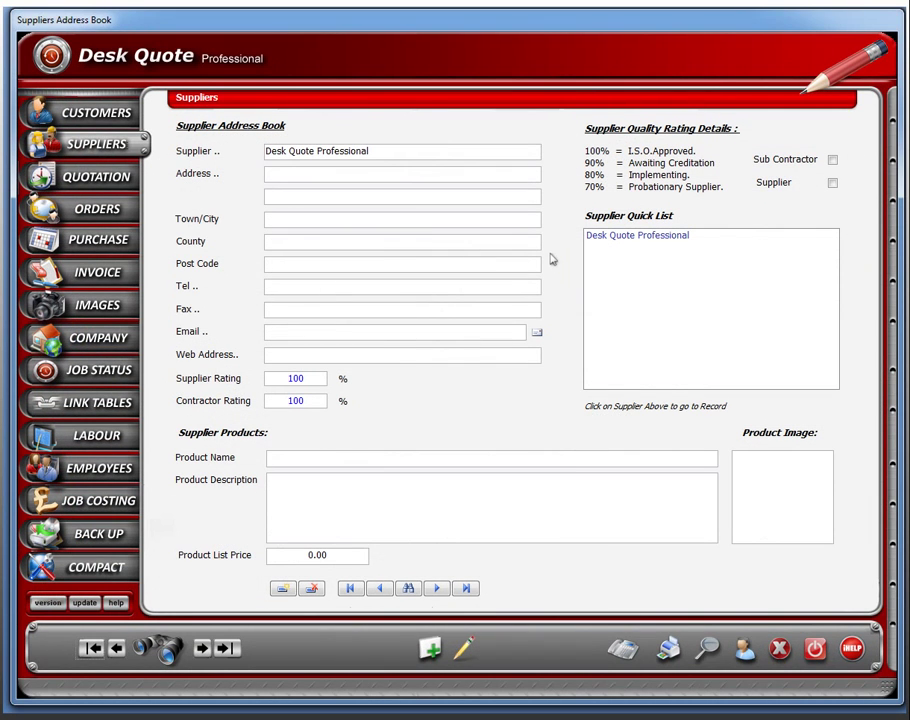
left_click(110, 181)
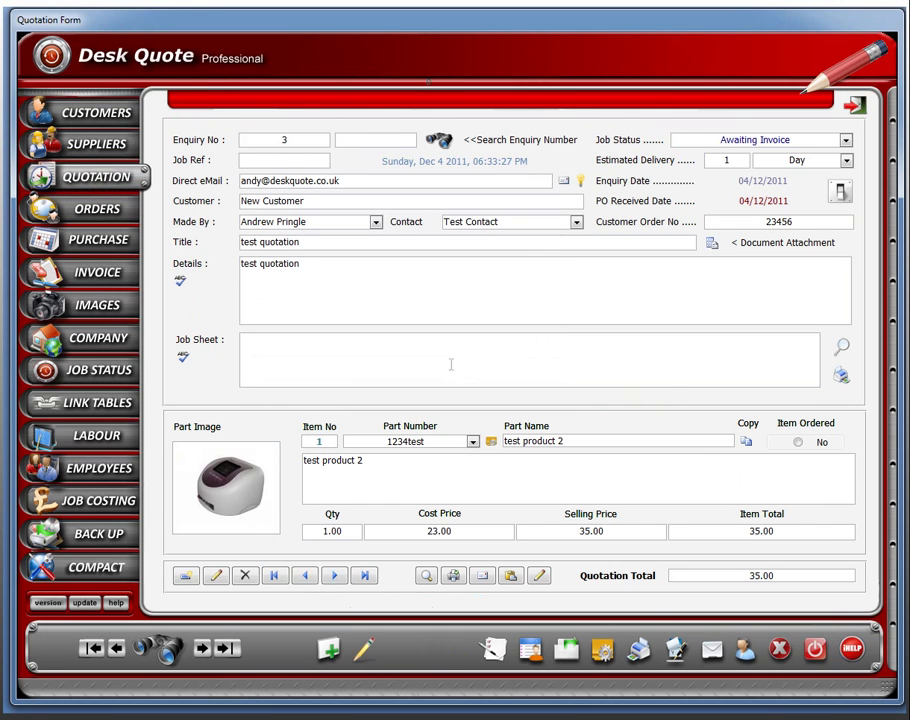
left_click(490, 441)
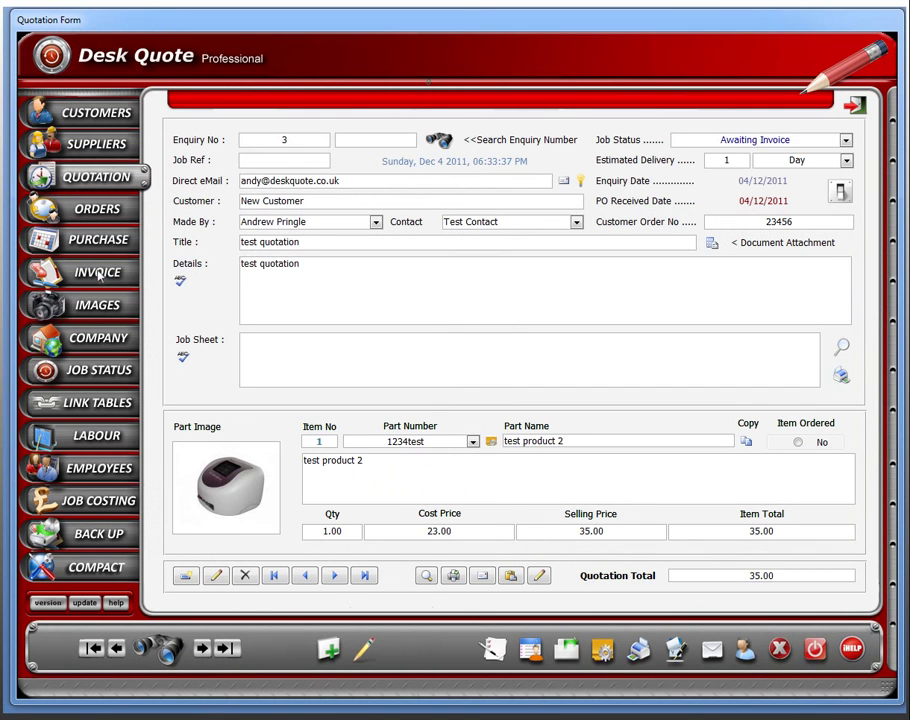
left_click(110, 275)
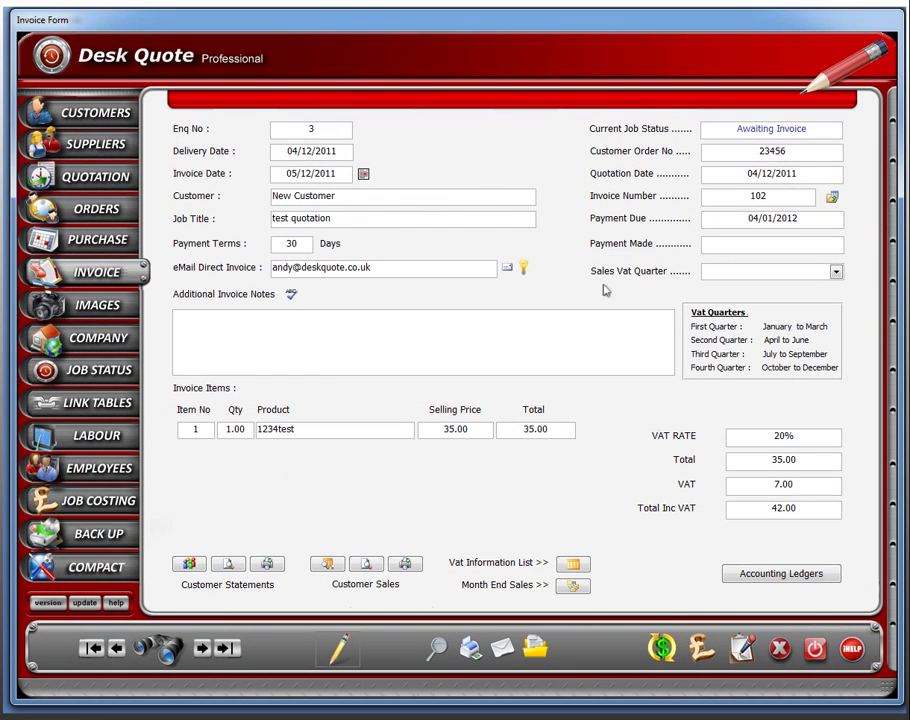
left_click(99, 179)
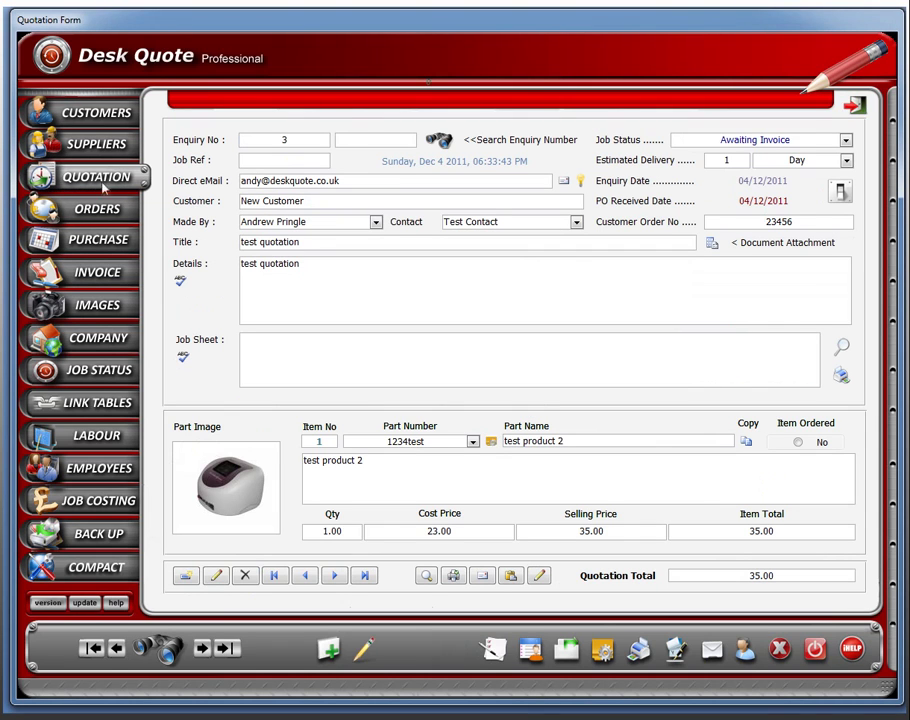
left_click(100, 210)
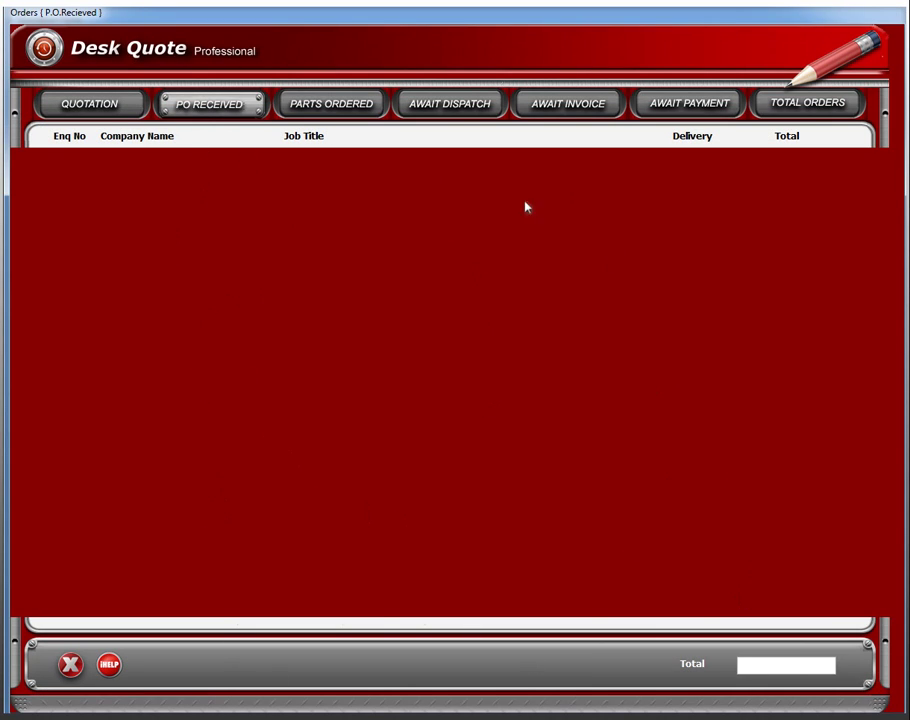
Check the Parts Ordered, Awaiting Dispatch, Invoice and Payment lists and the 72.00 order book, then reopen enquiry 1.
left_click(349, 110)
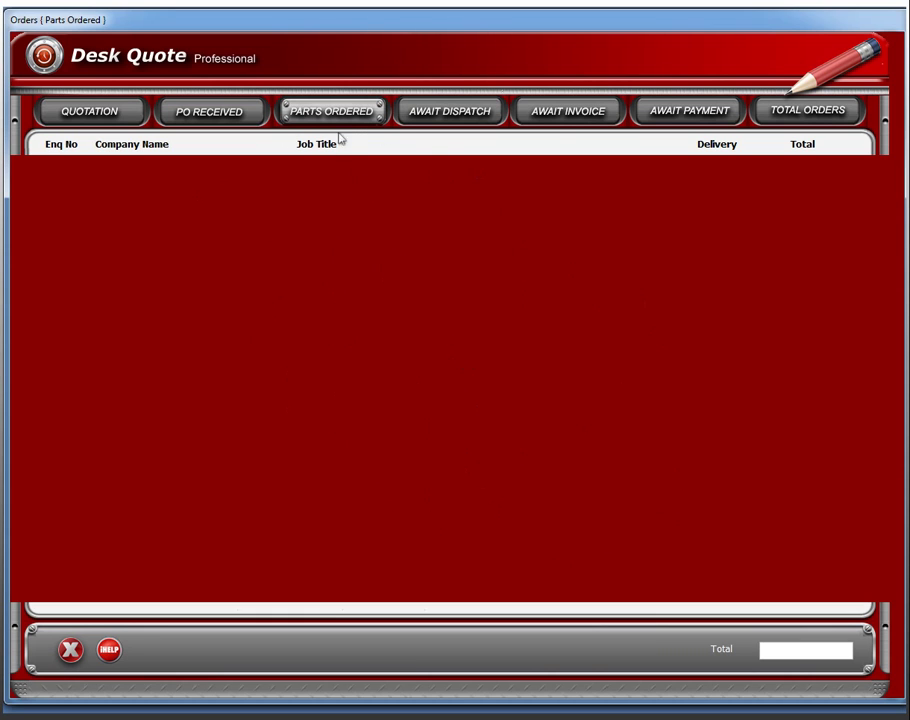
left_click(446, 114)
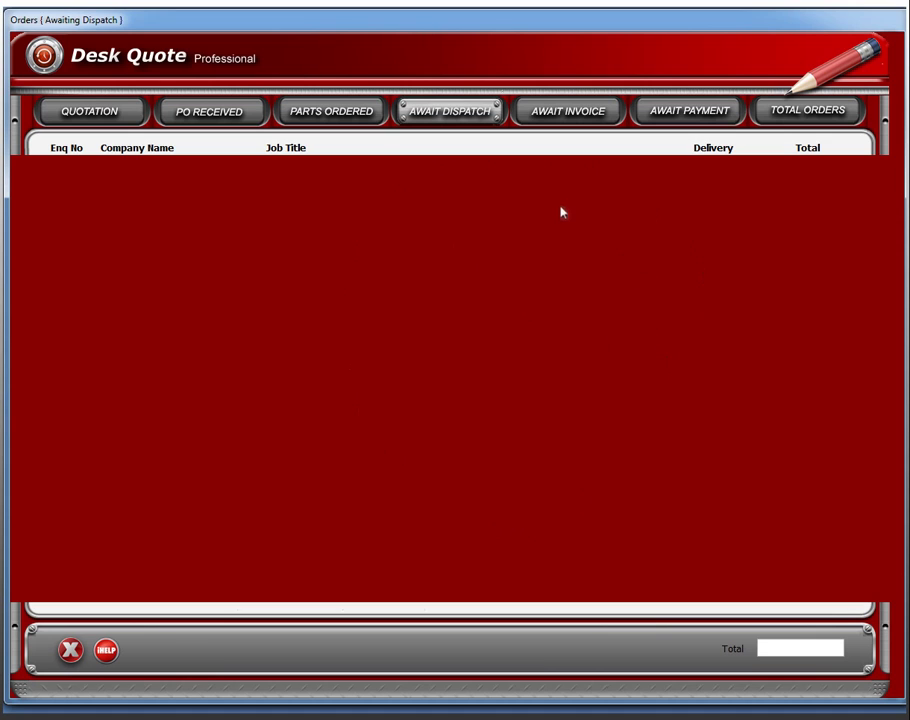
left_click(584, 113)
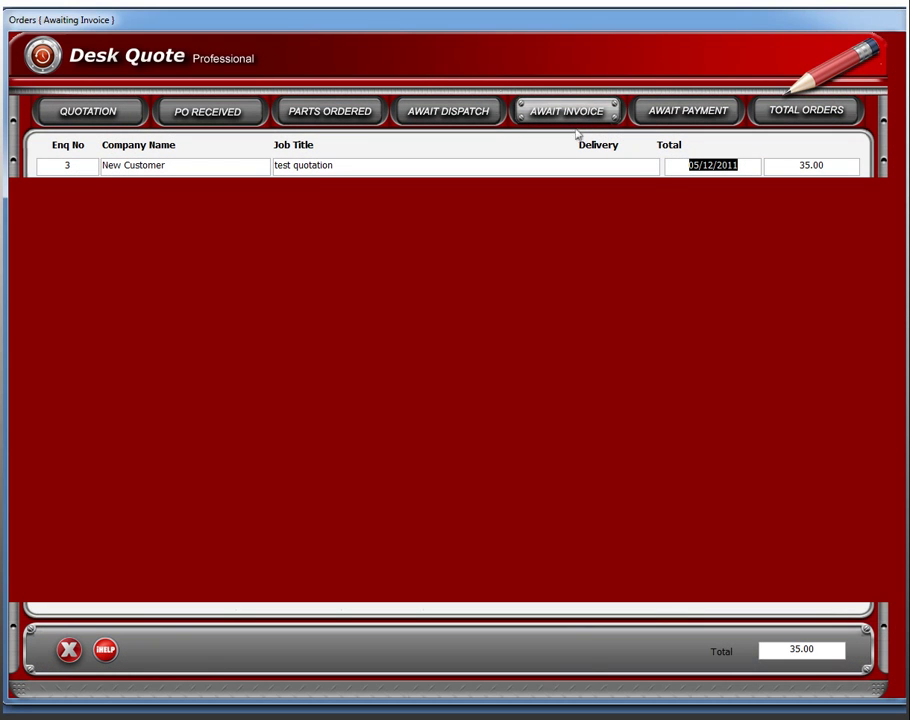
left_click(684, 118)
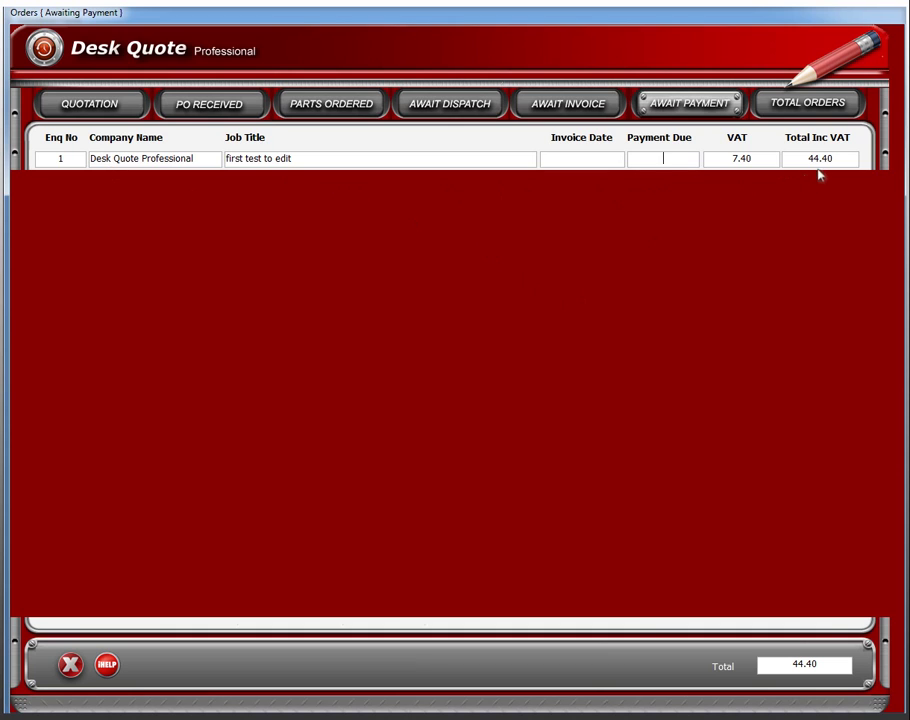
left_click(798, 103)
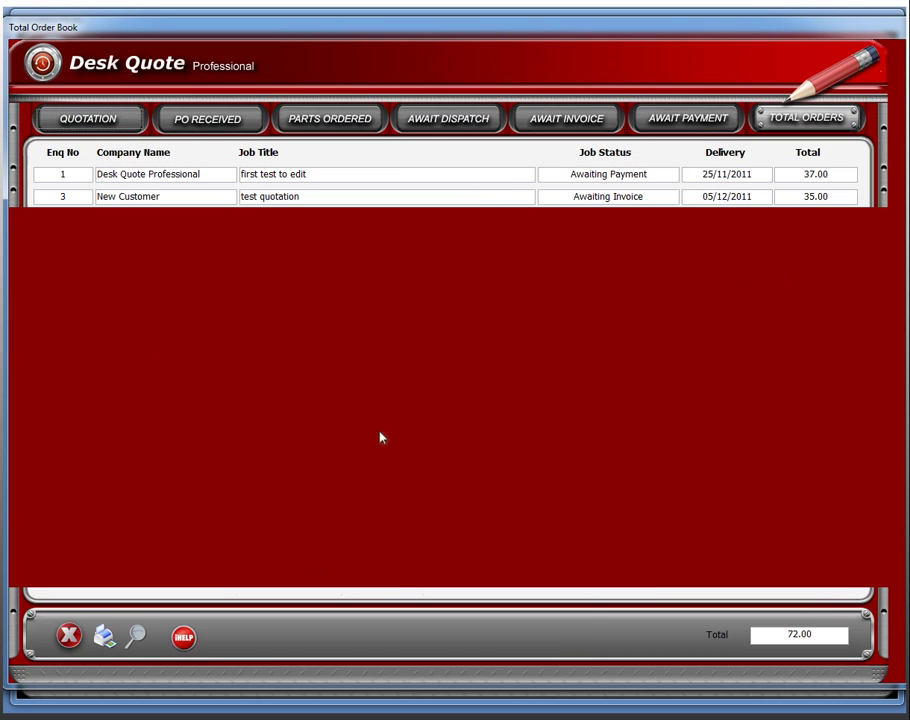
left_click(89, 119)
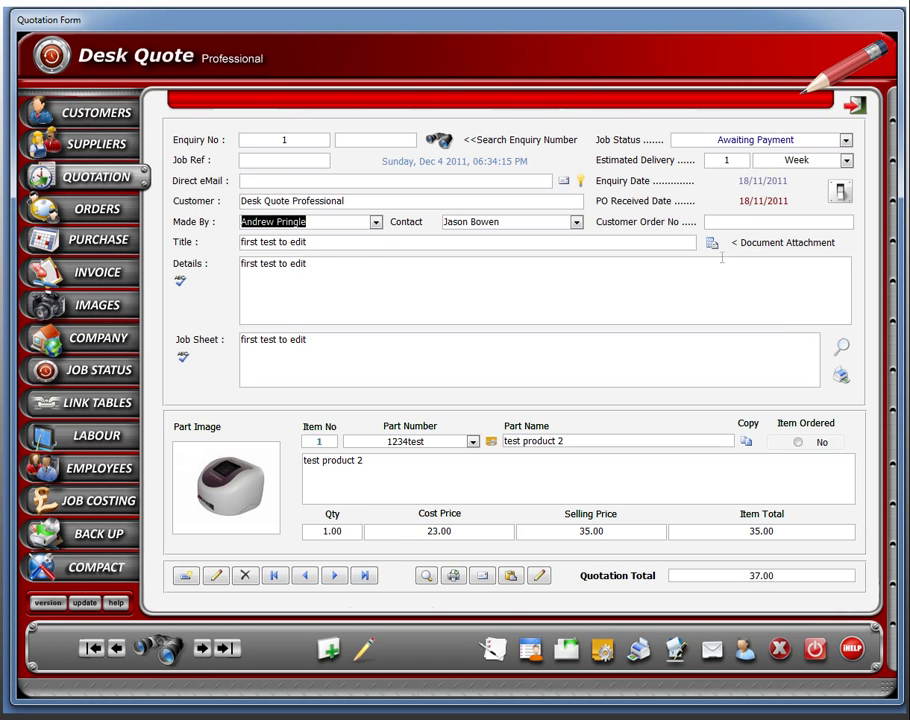